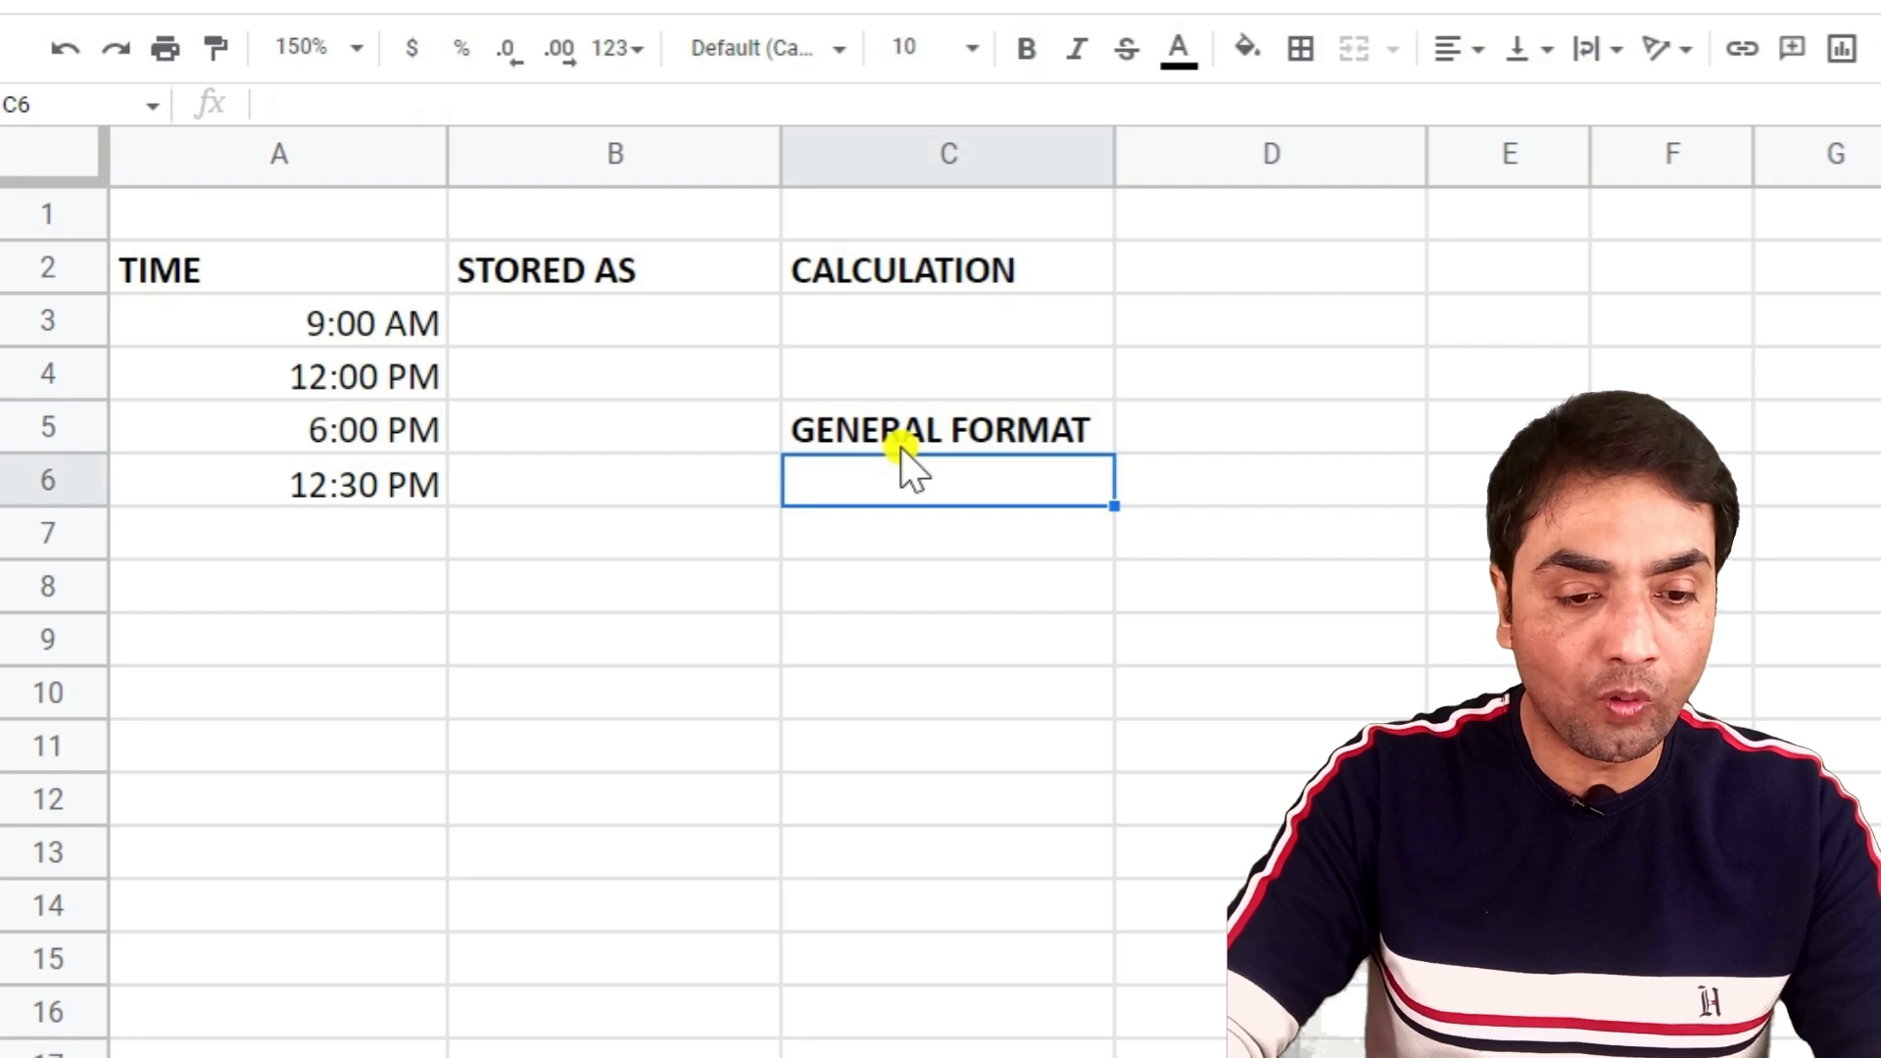
- Enter 1 in cell C6 under GENERAL FORMAT and extend it to the date 1/1/1900
key(Right)
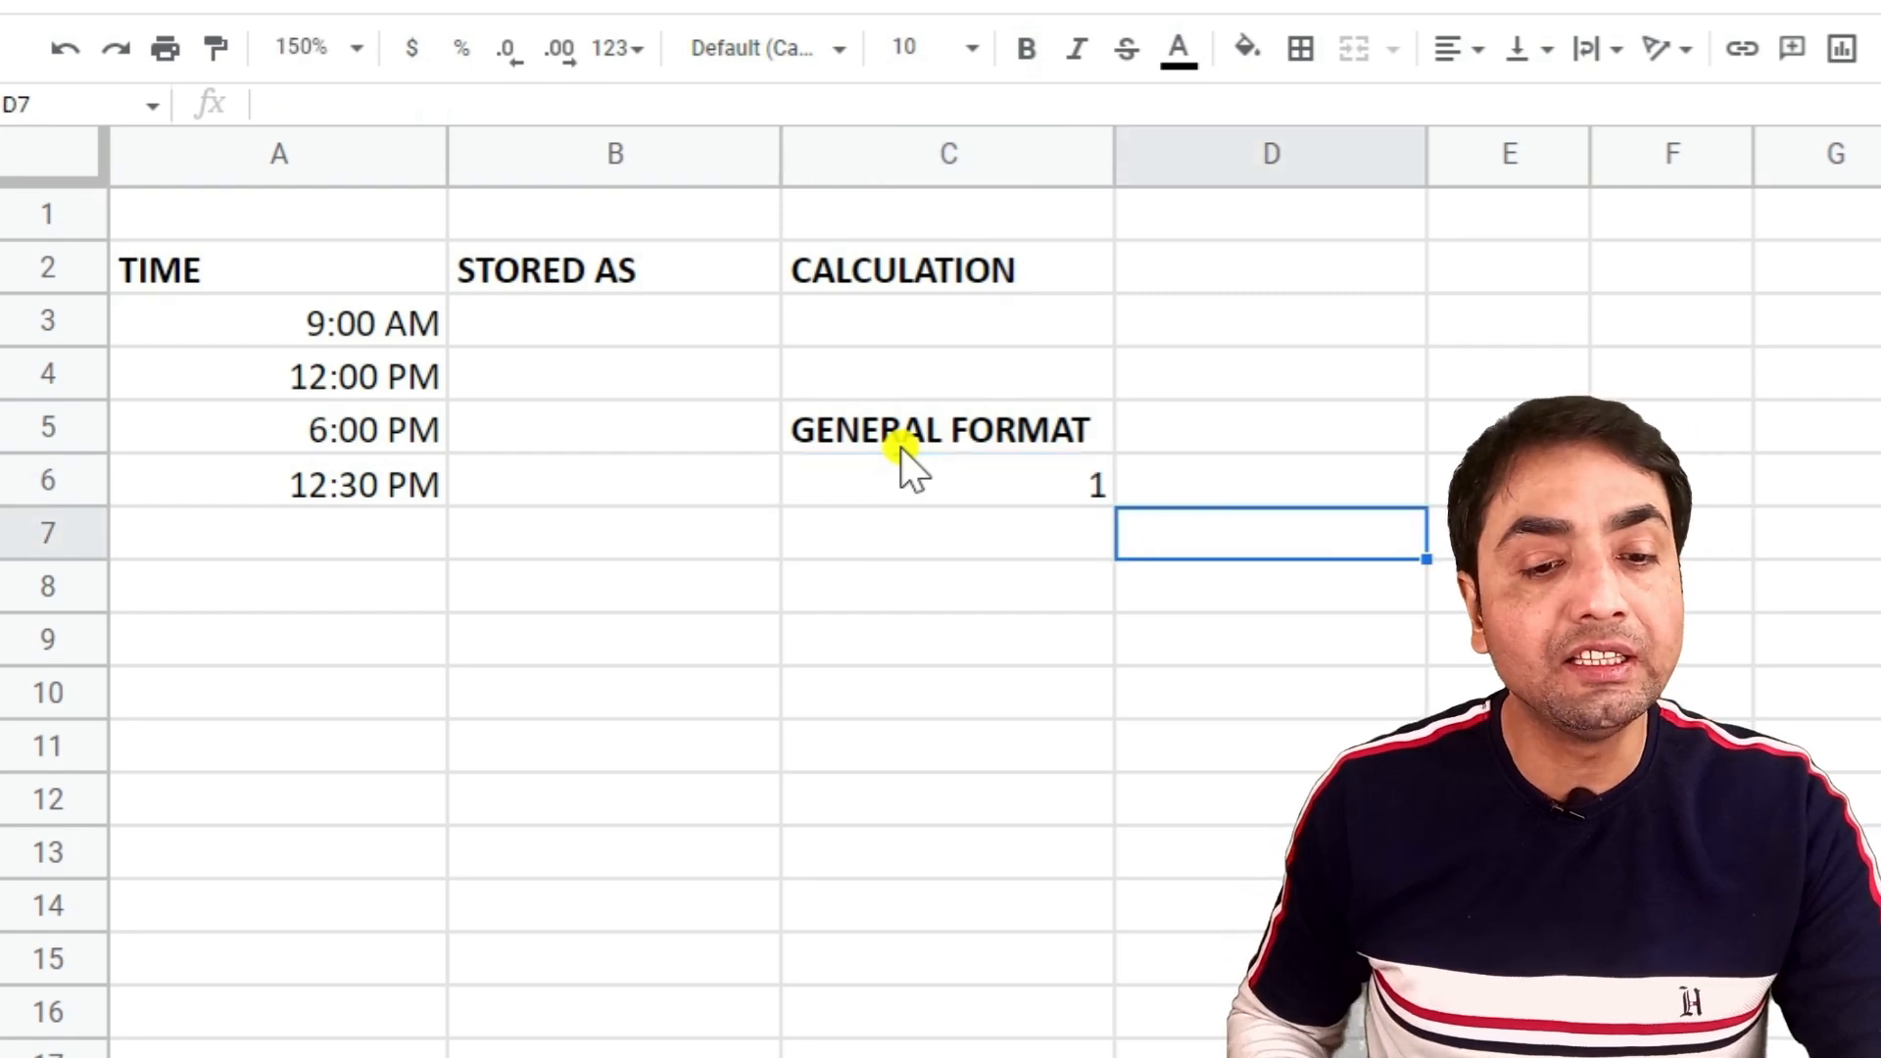
click(1067, 482)
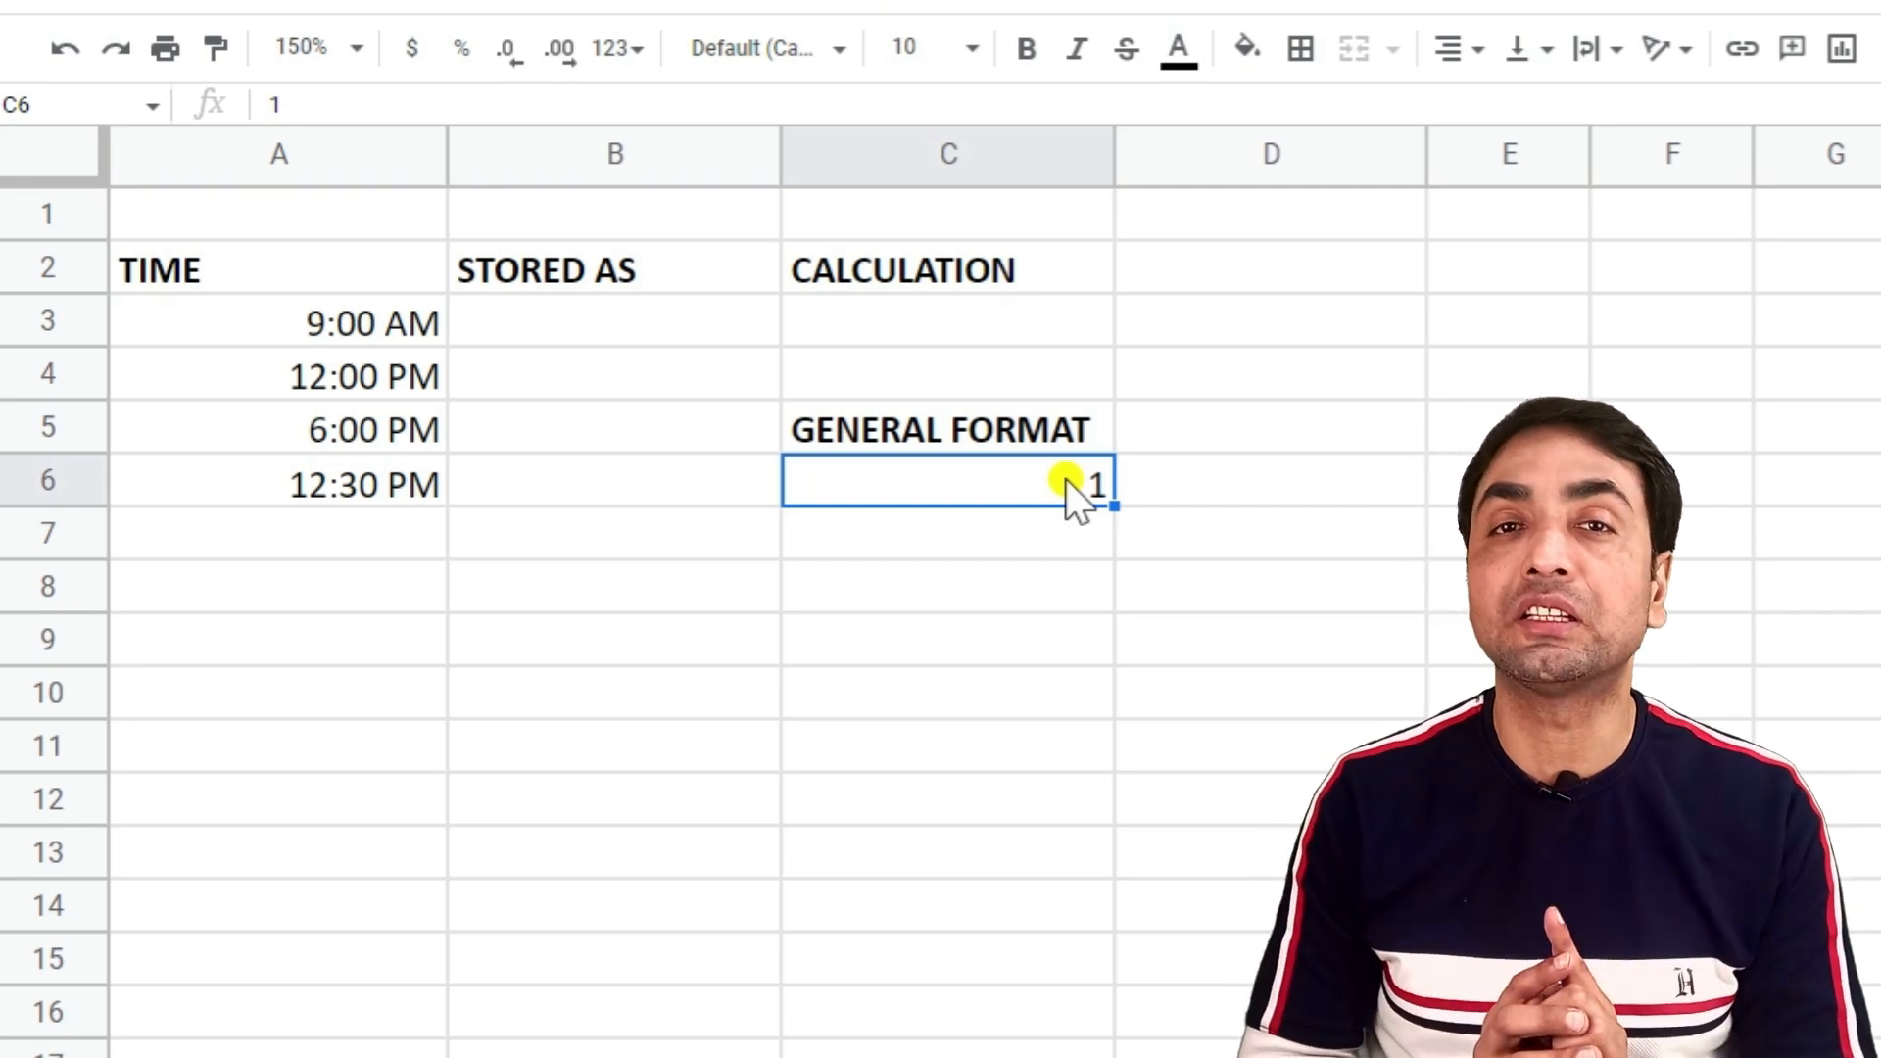
double_click(1077, 480)
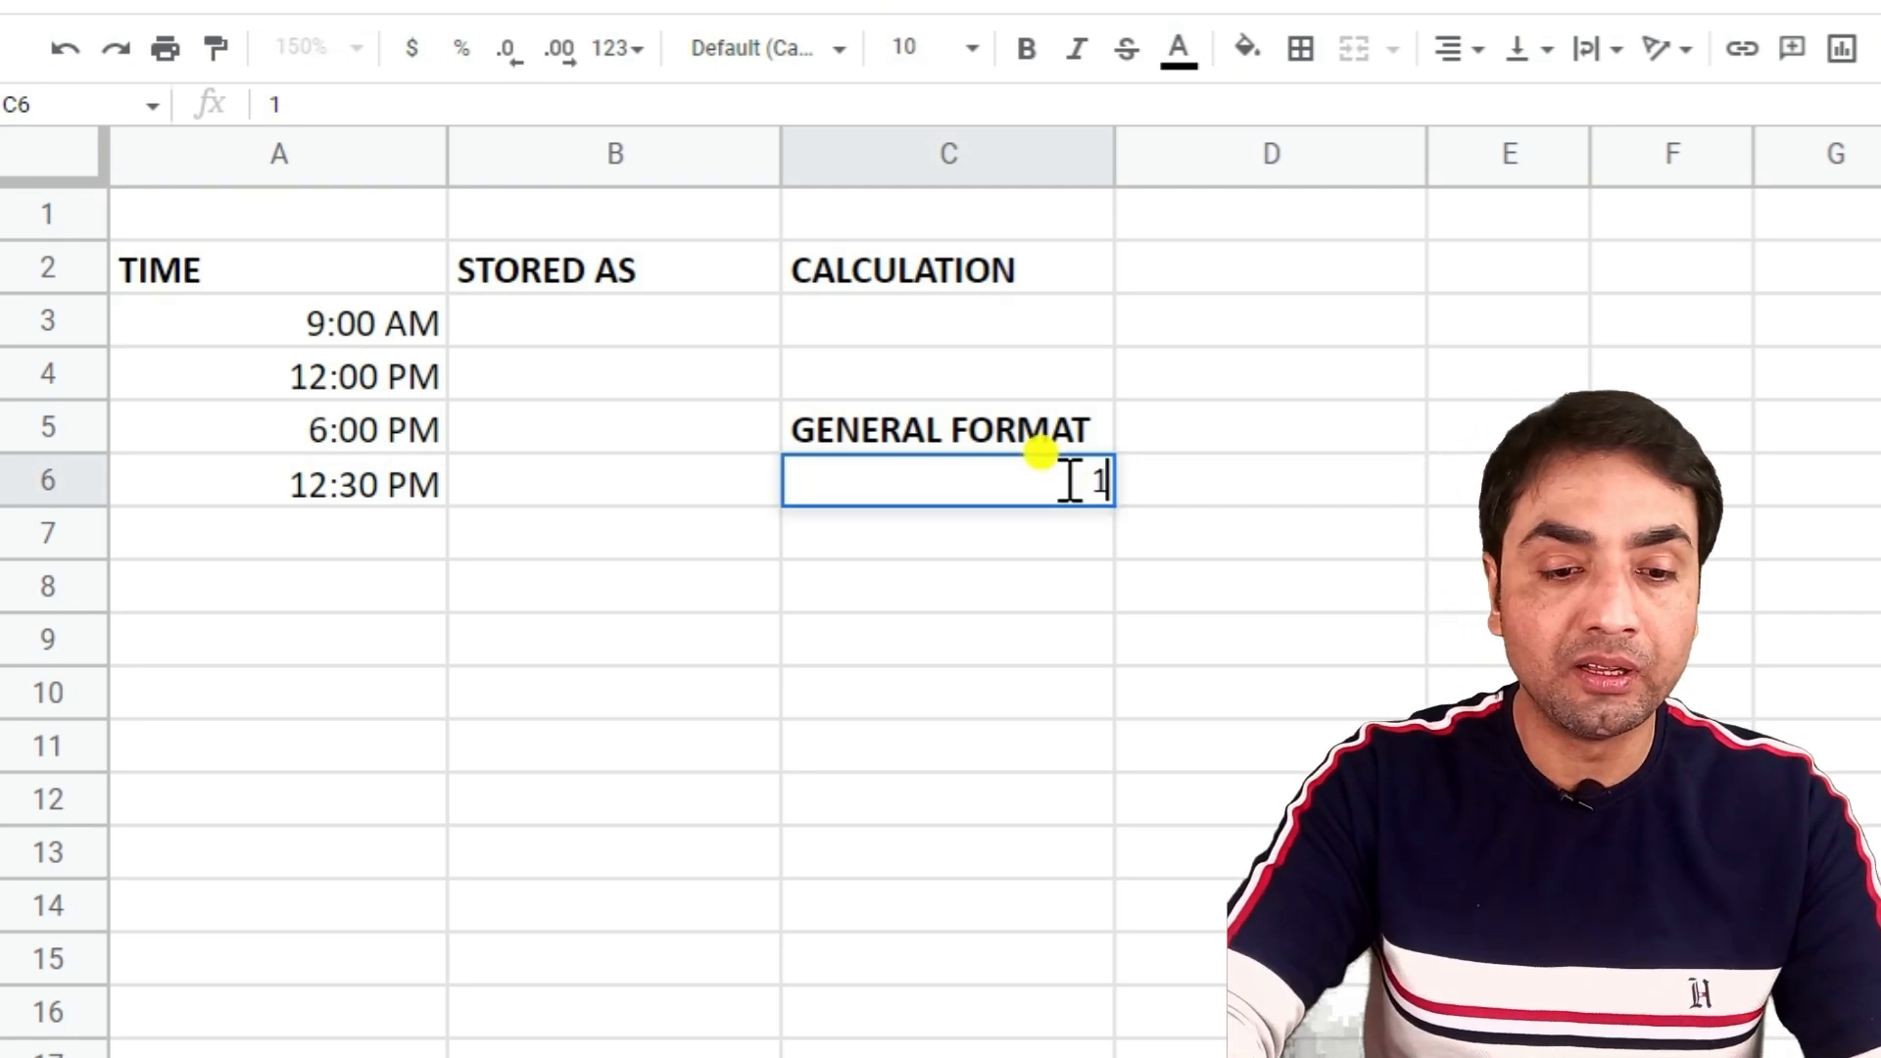
text(/1/1900)
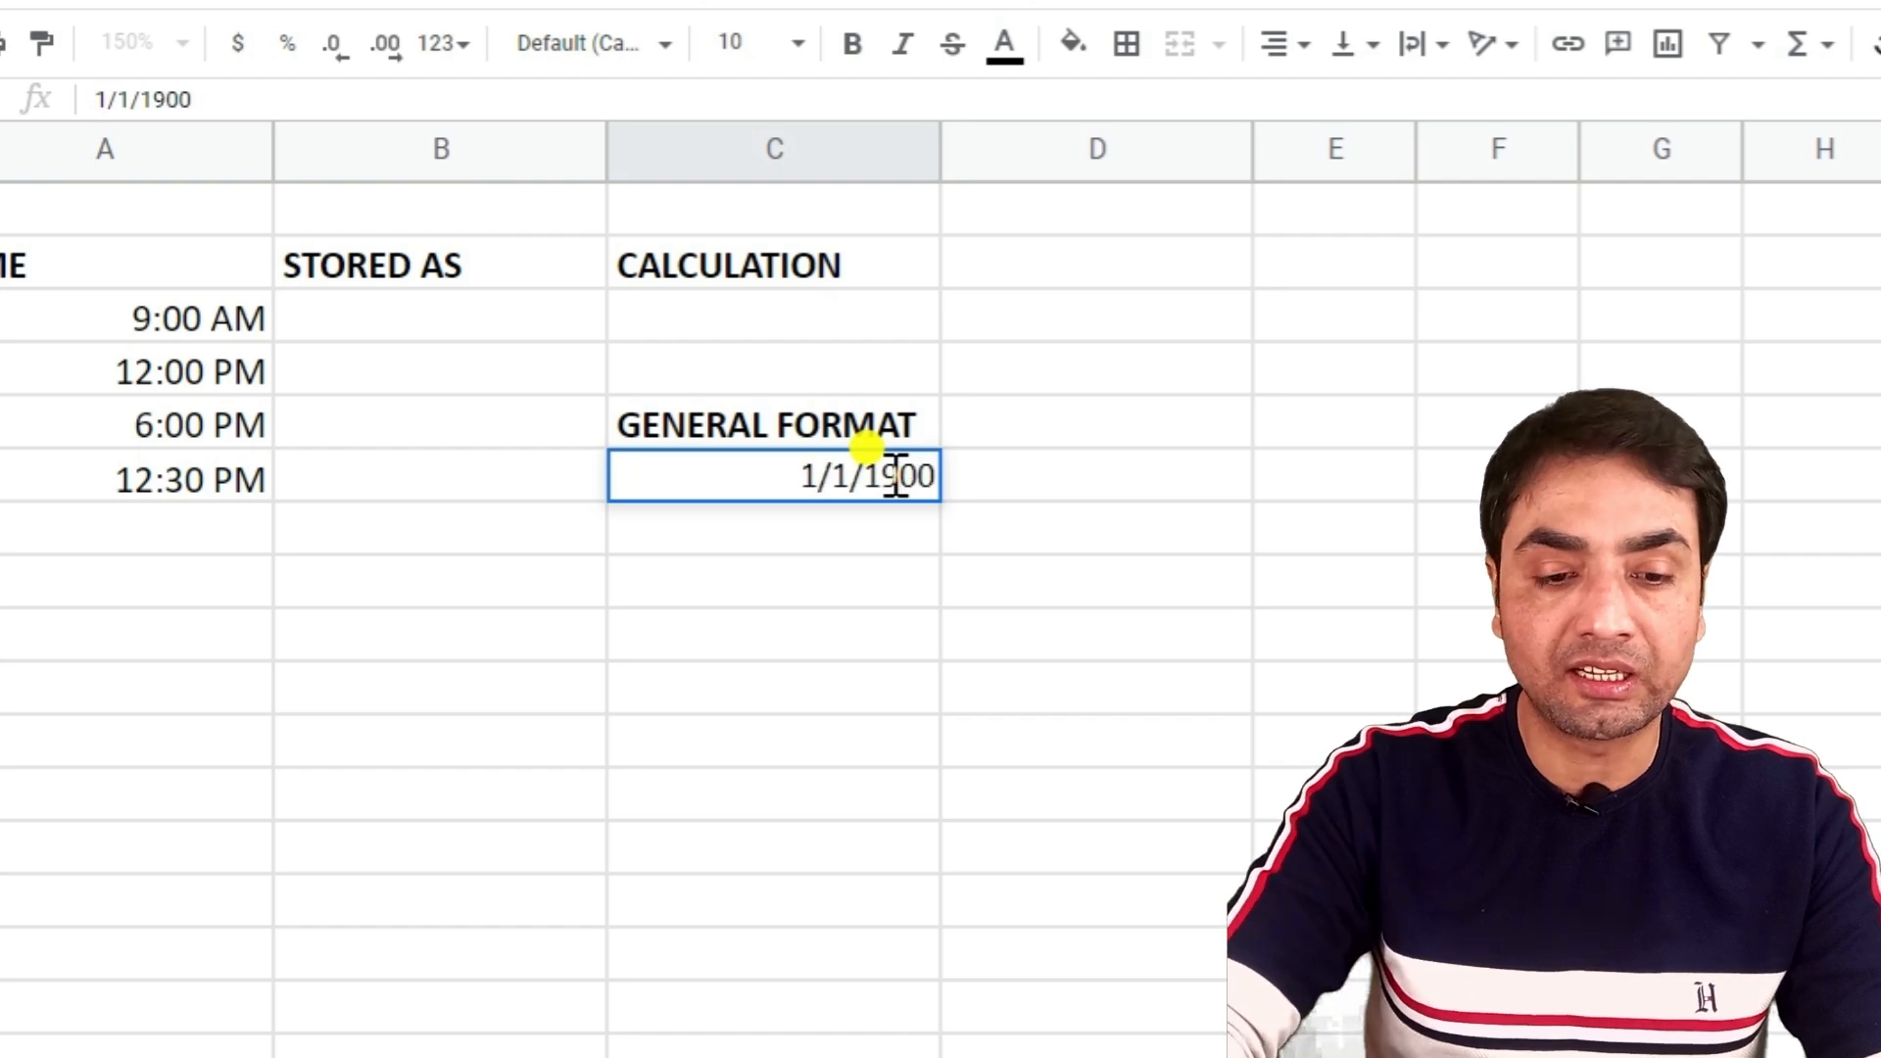
key(Return)
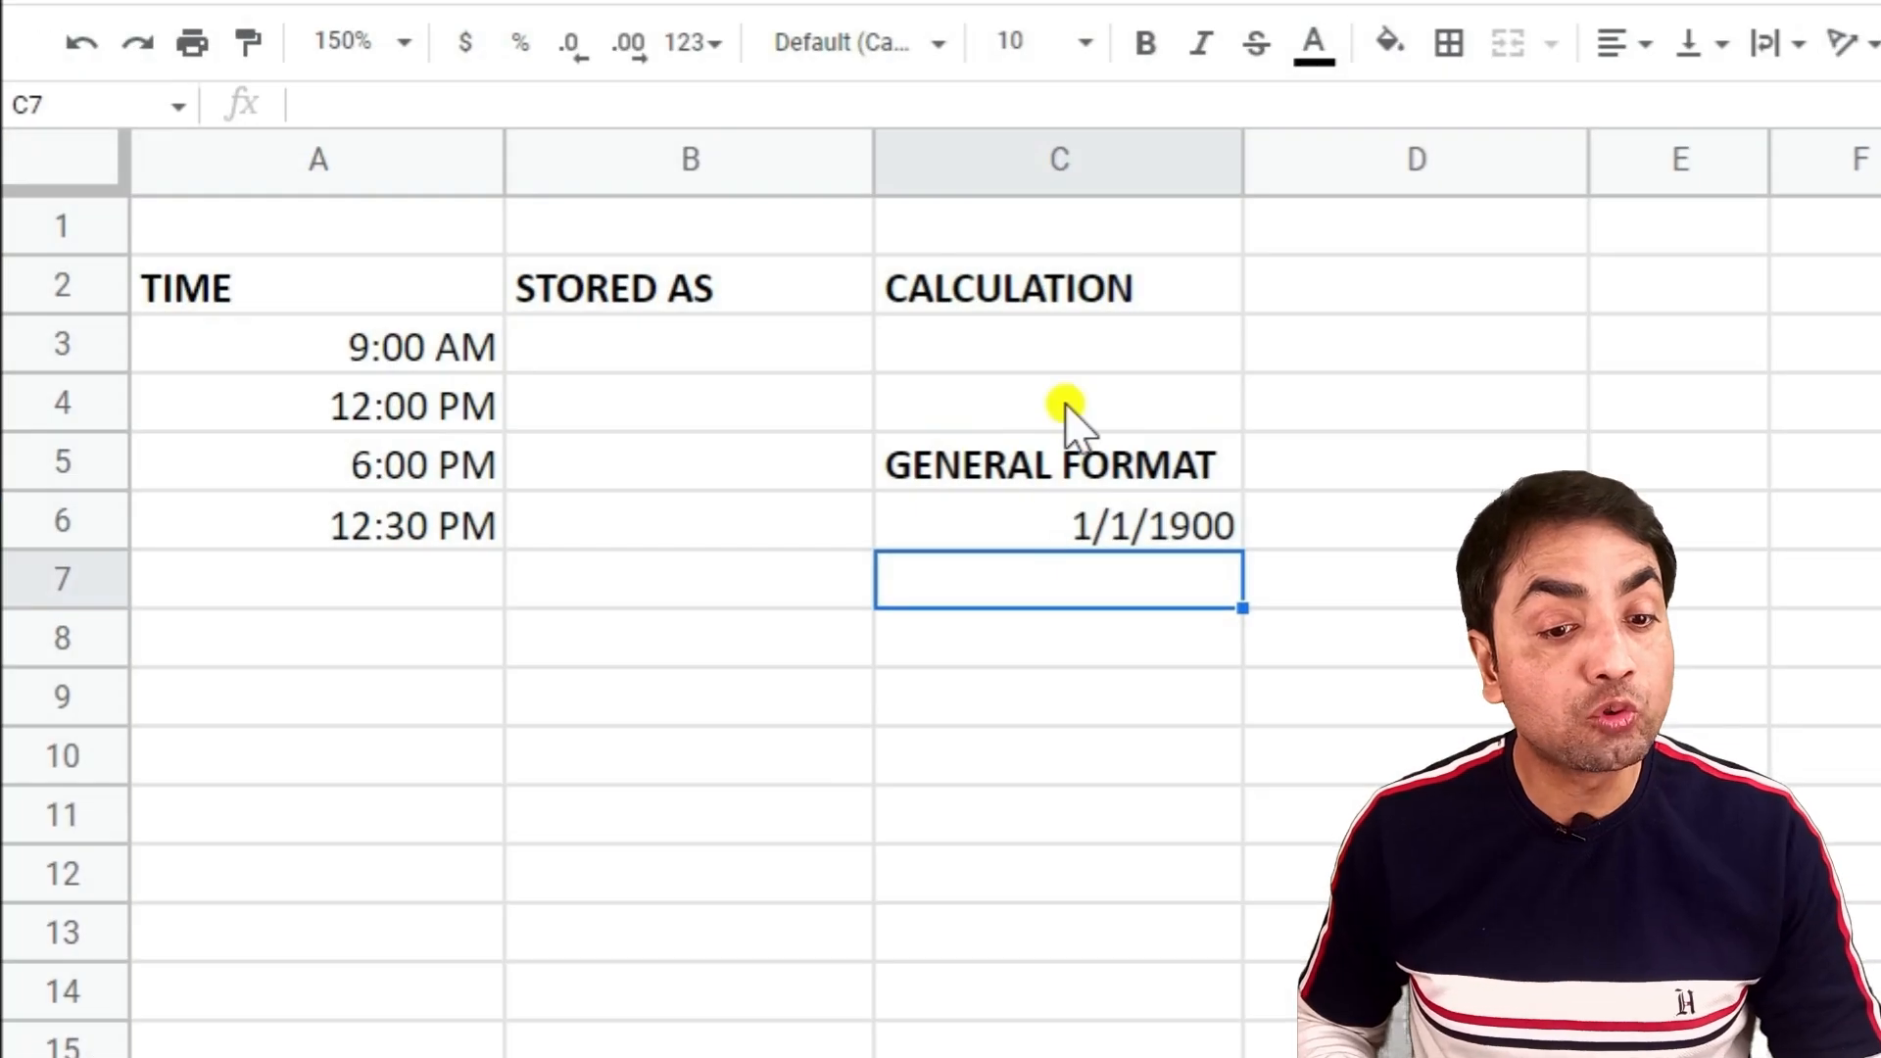
- Clear the contents of cells C4:C7, including the GENERAL FORMAT label and the date
drag(788, 384, 779, 533)
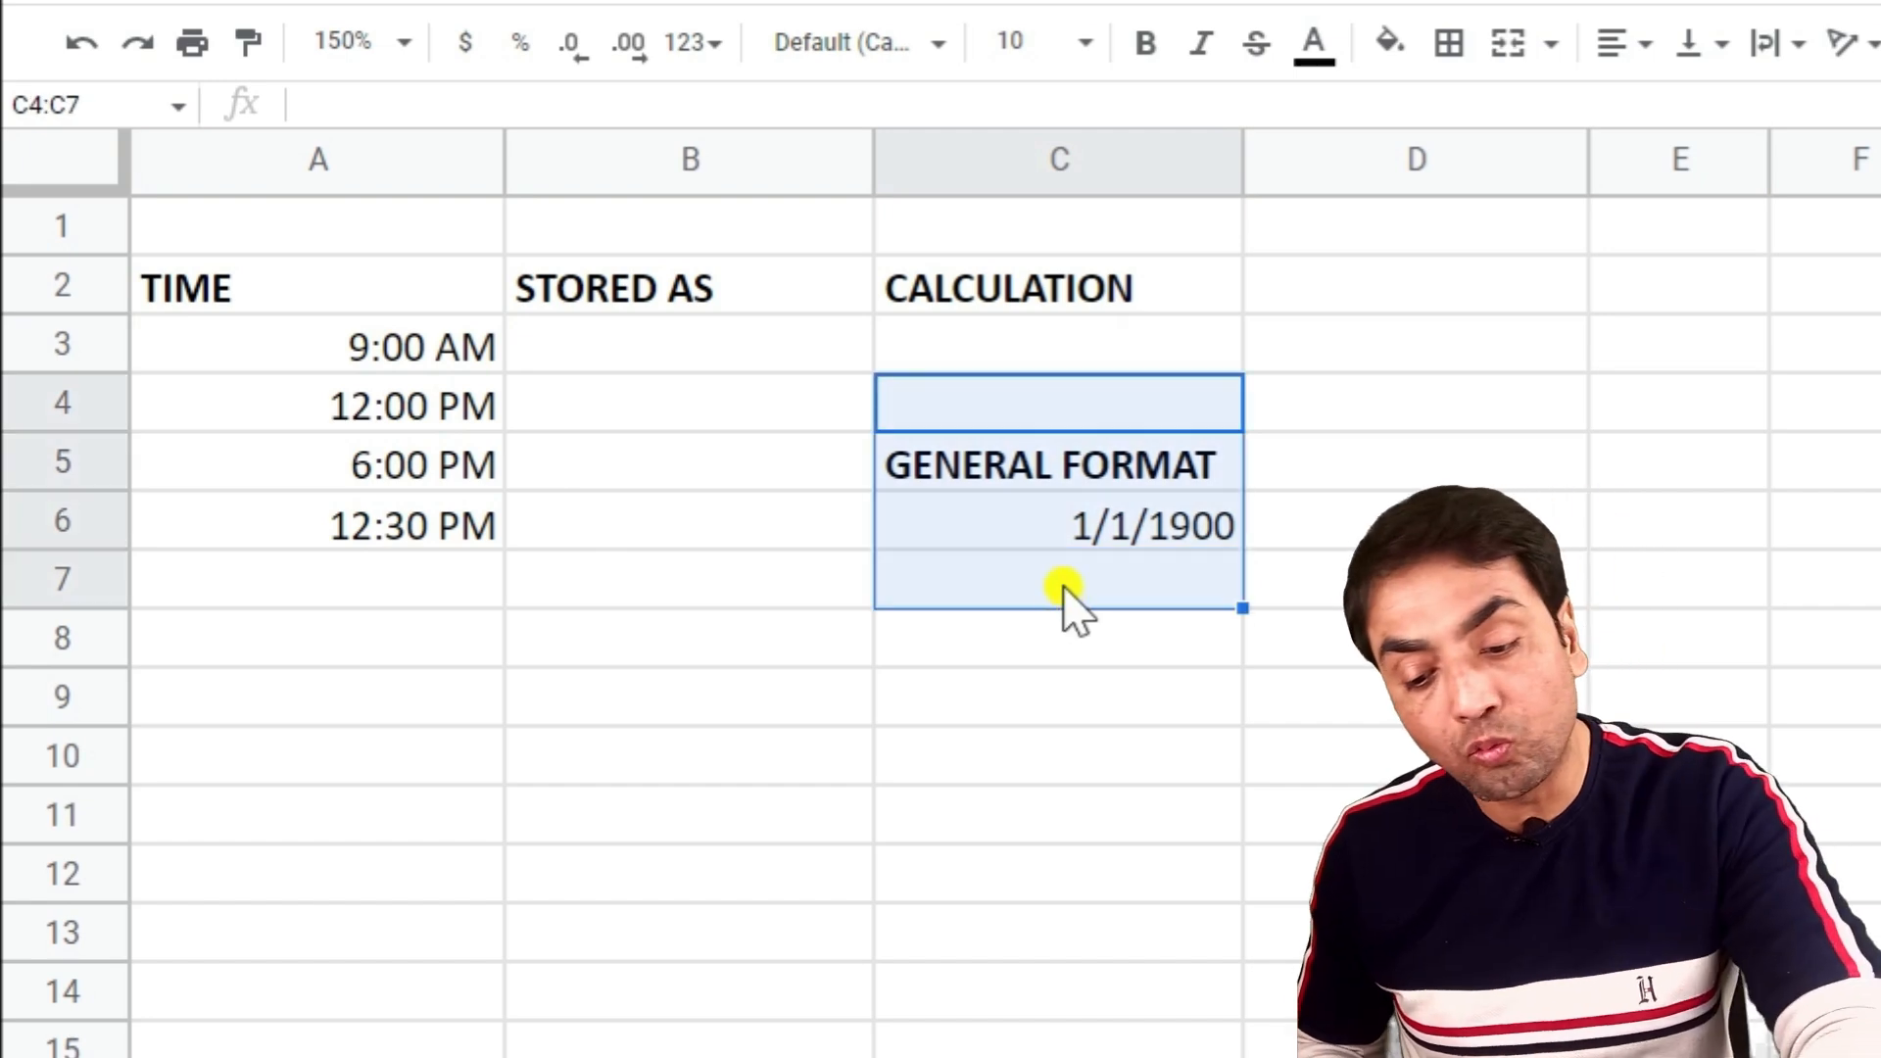
key(Delete)
click(666, 343)
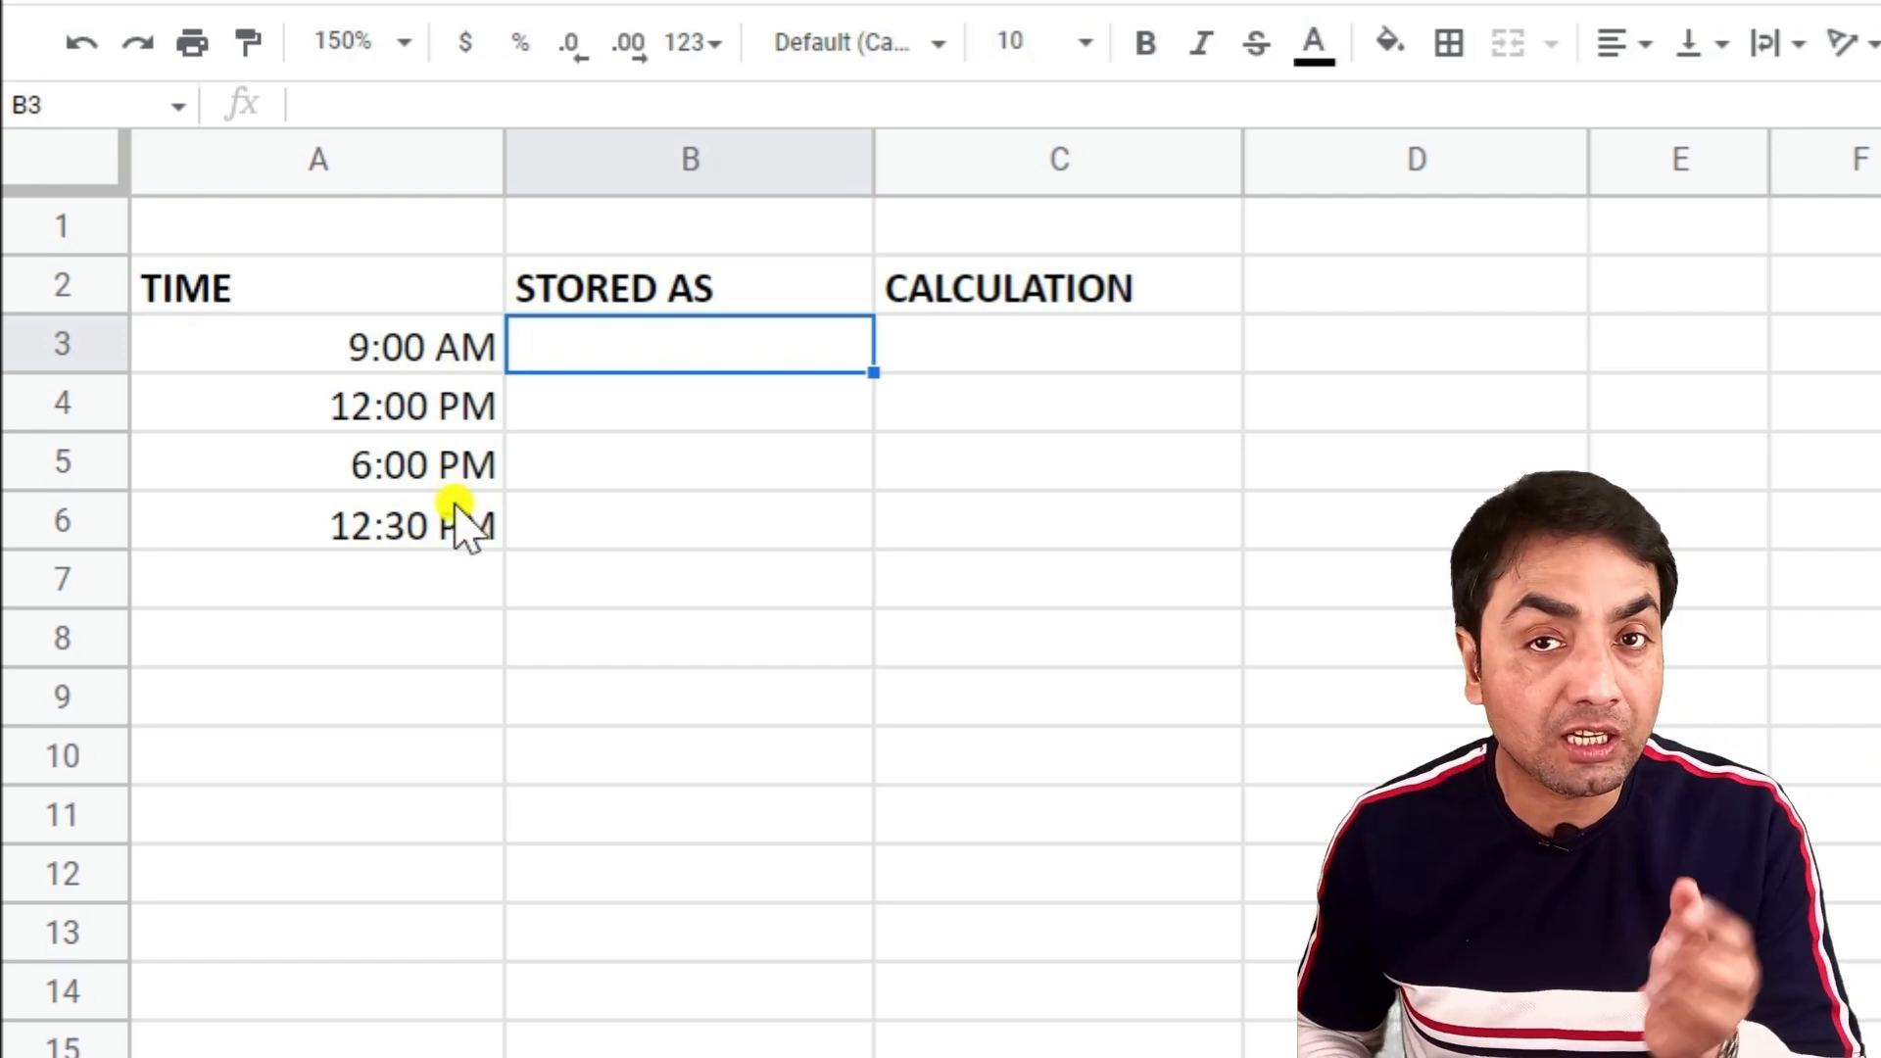
- Copy the times in A3:A6 into the STORED AS column starting at B3
drag(399, 344, 412, 538)
key(ctrl+c)
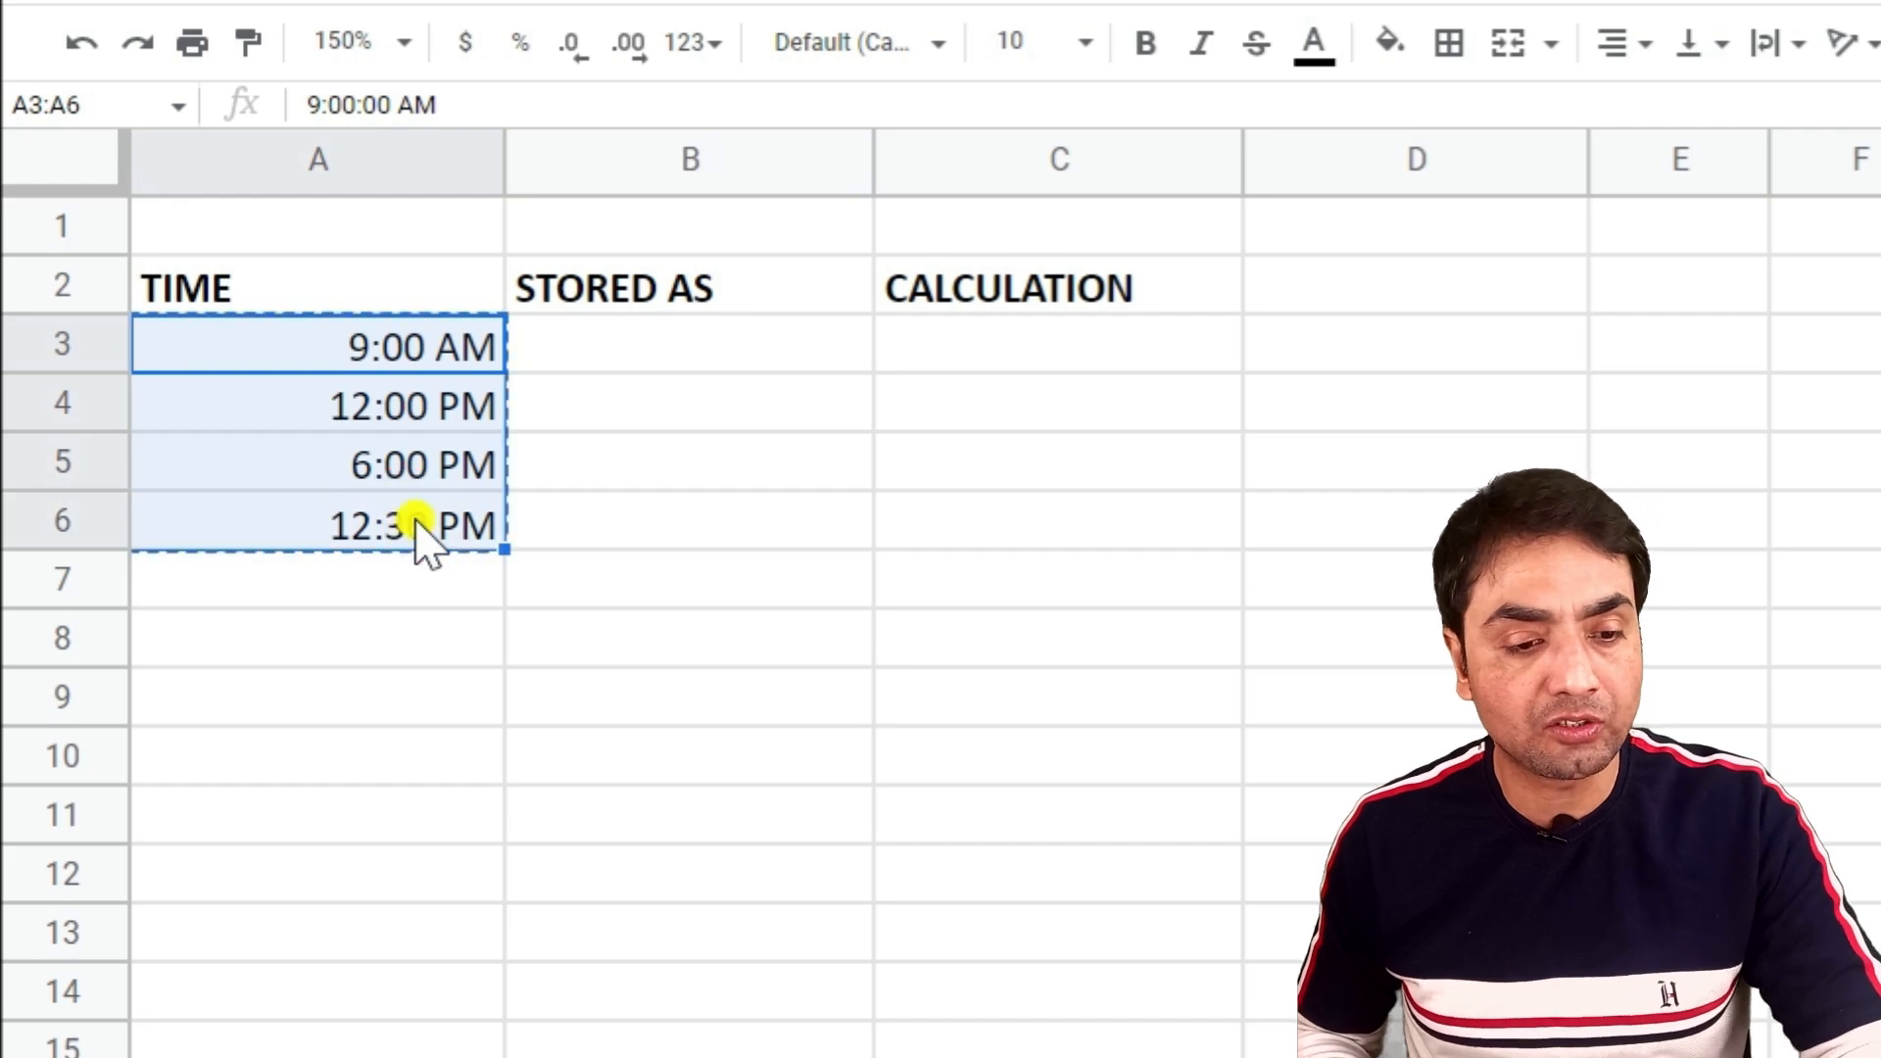
click(638, 368)
key(ctrl+v)
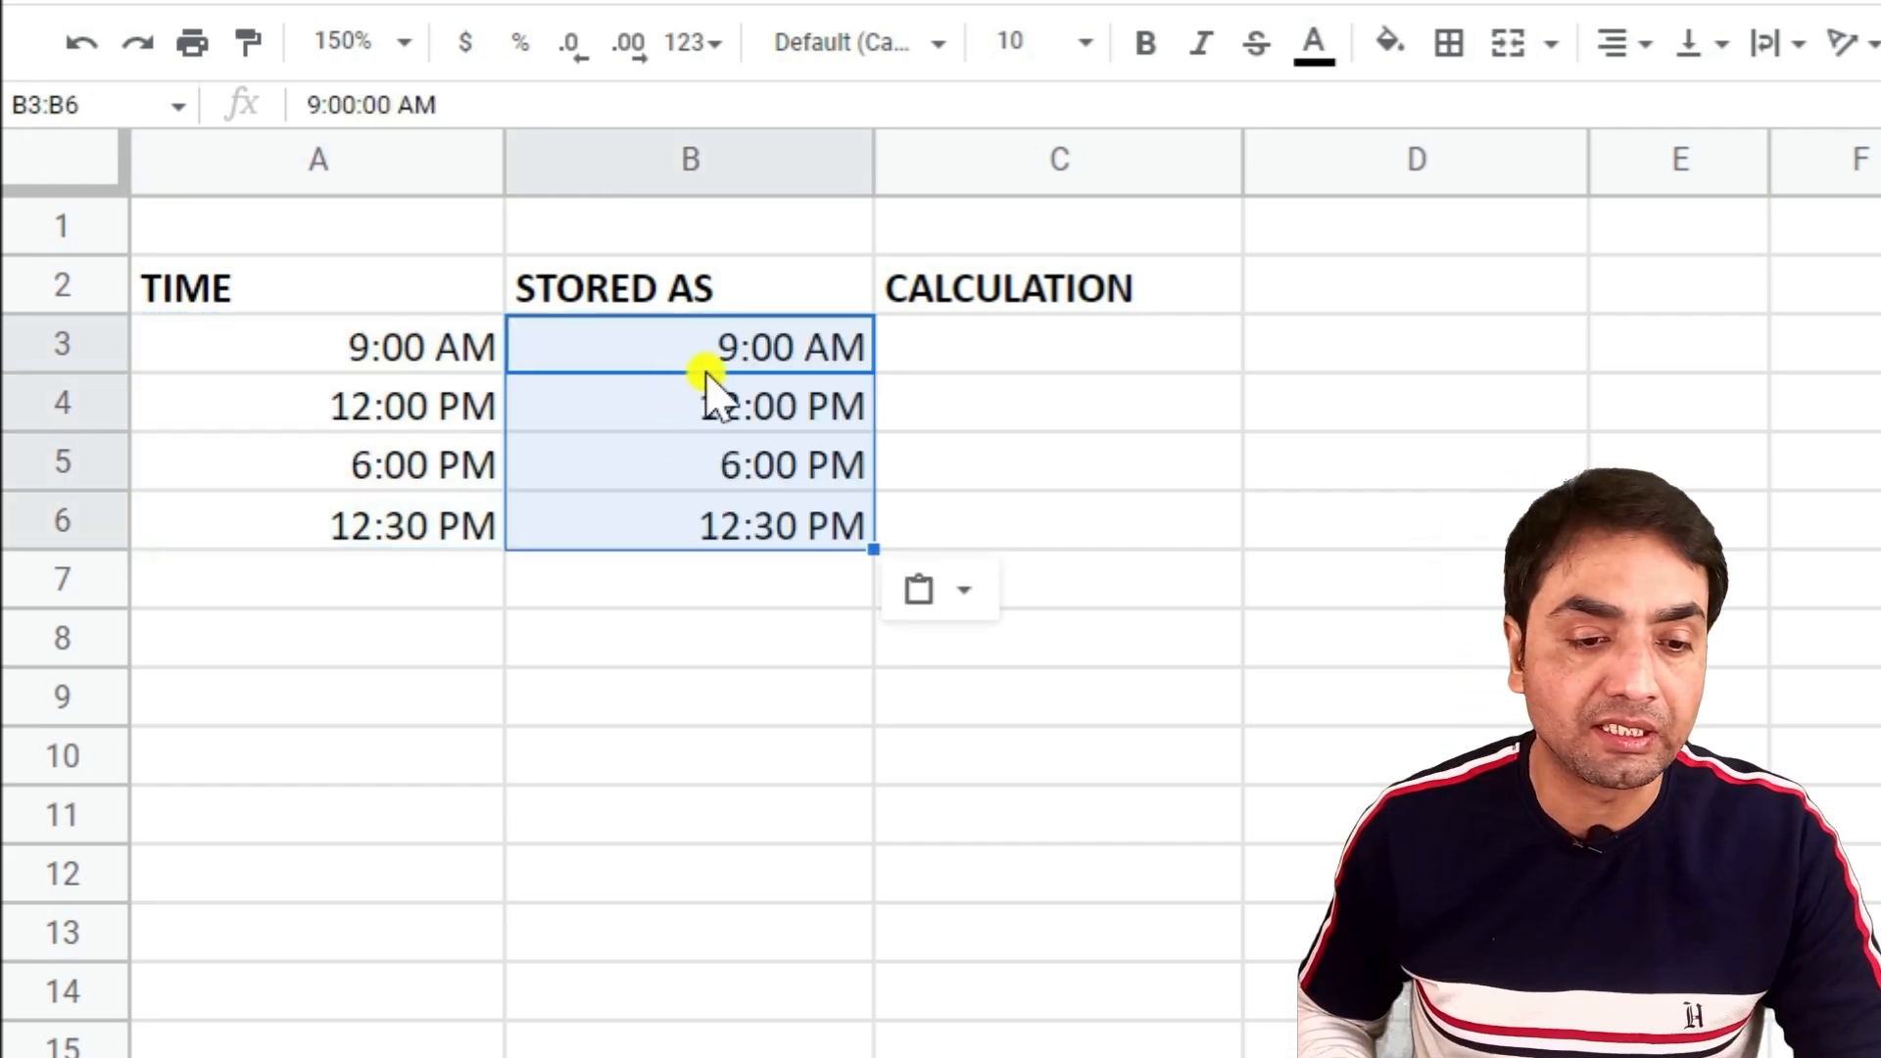
- Set the number format of B3:B6 to Automatic and make the value in B5 bold
click(453, 94)
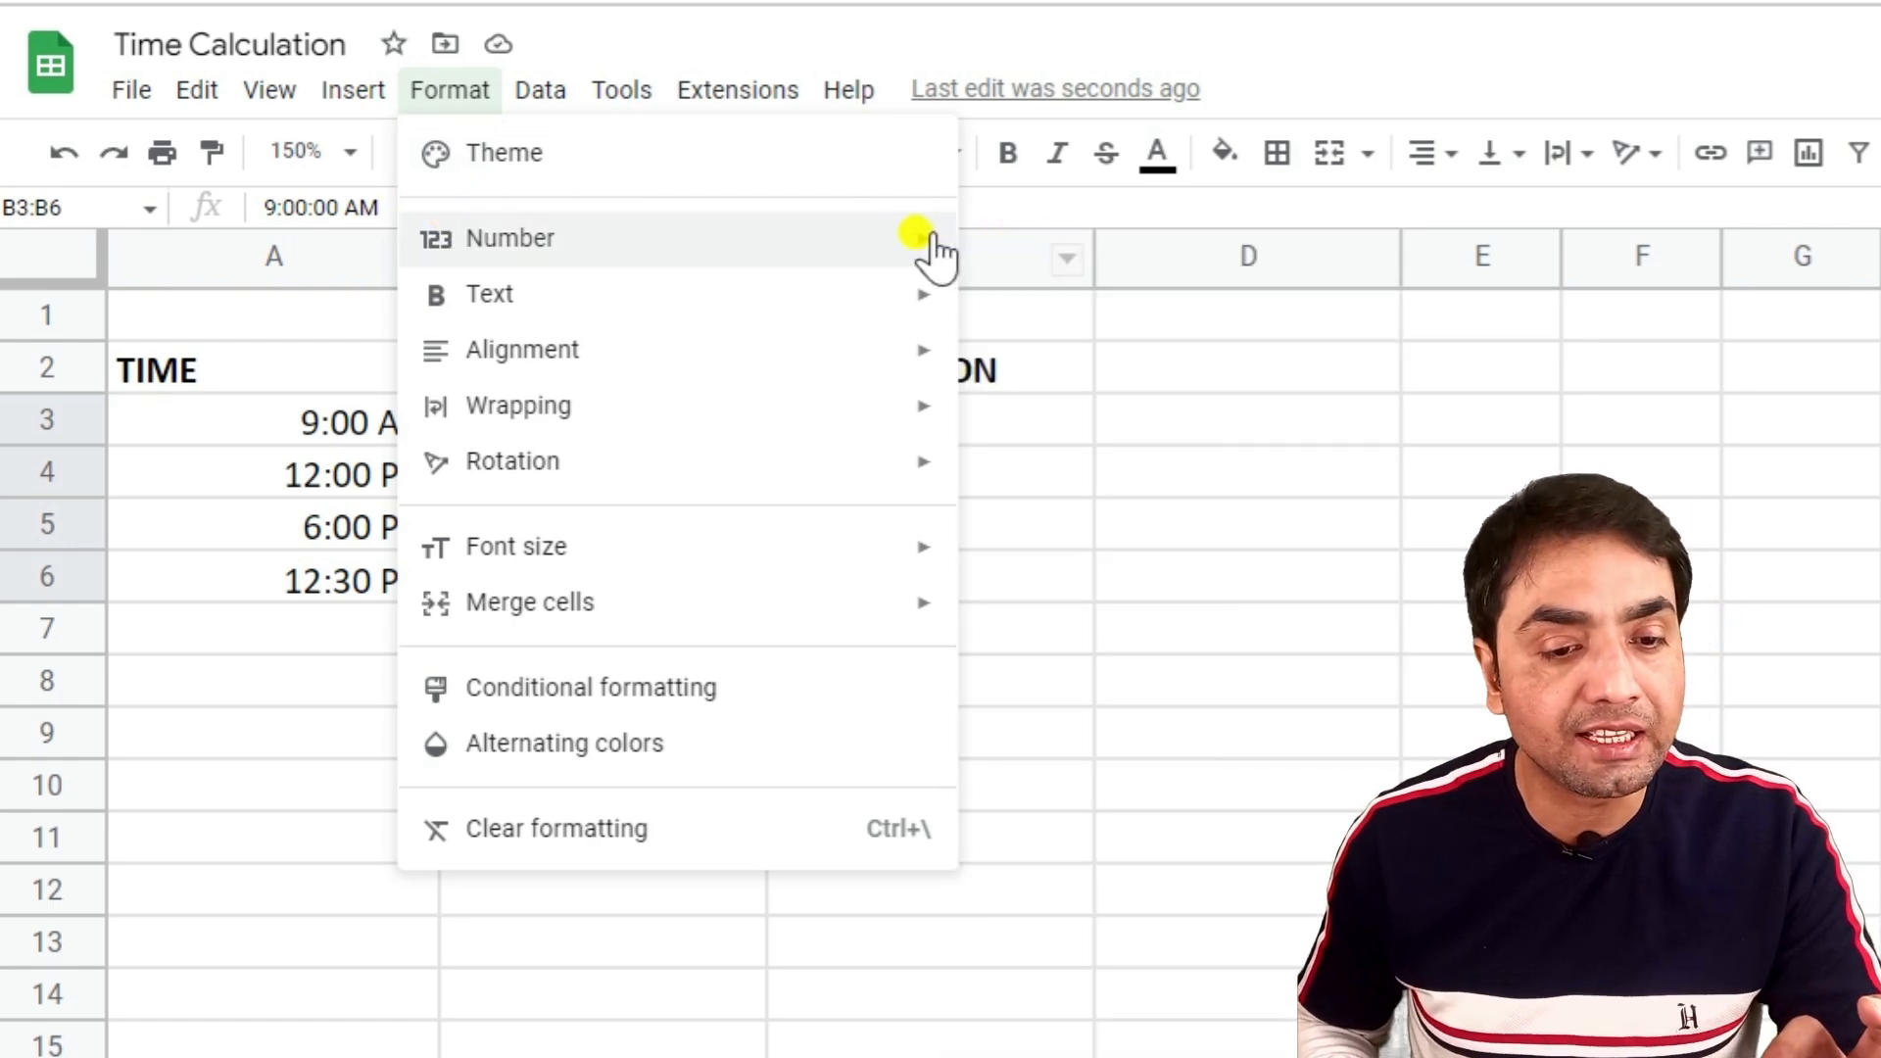
mouse_move(928, 244)
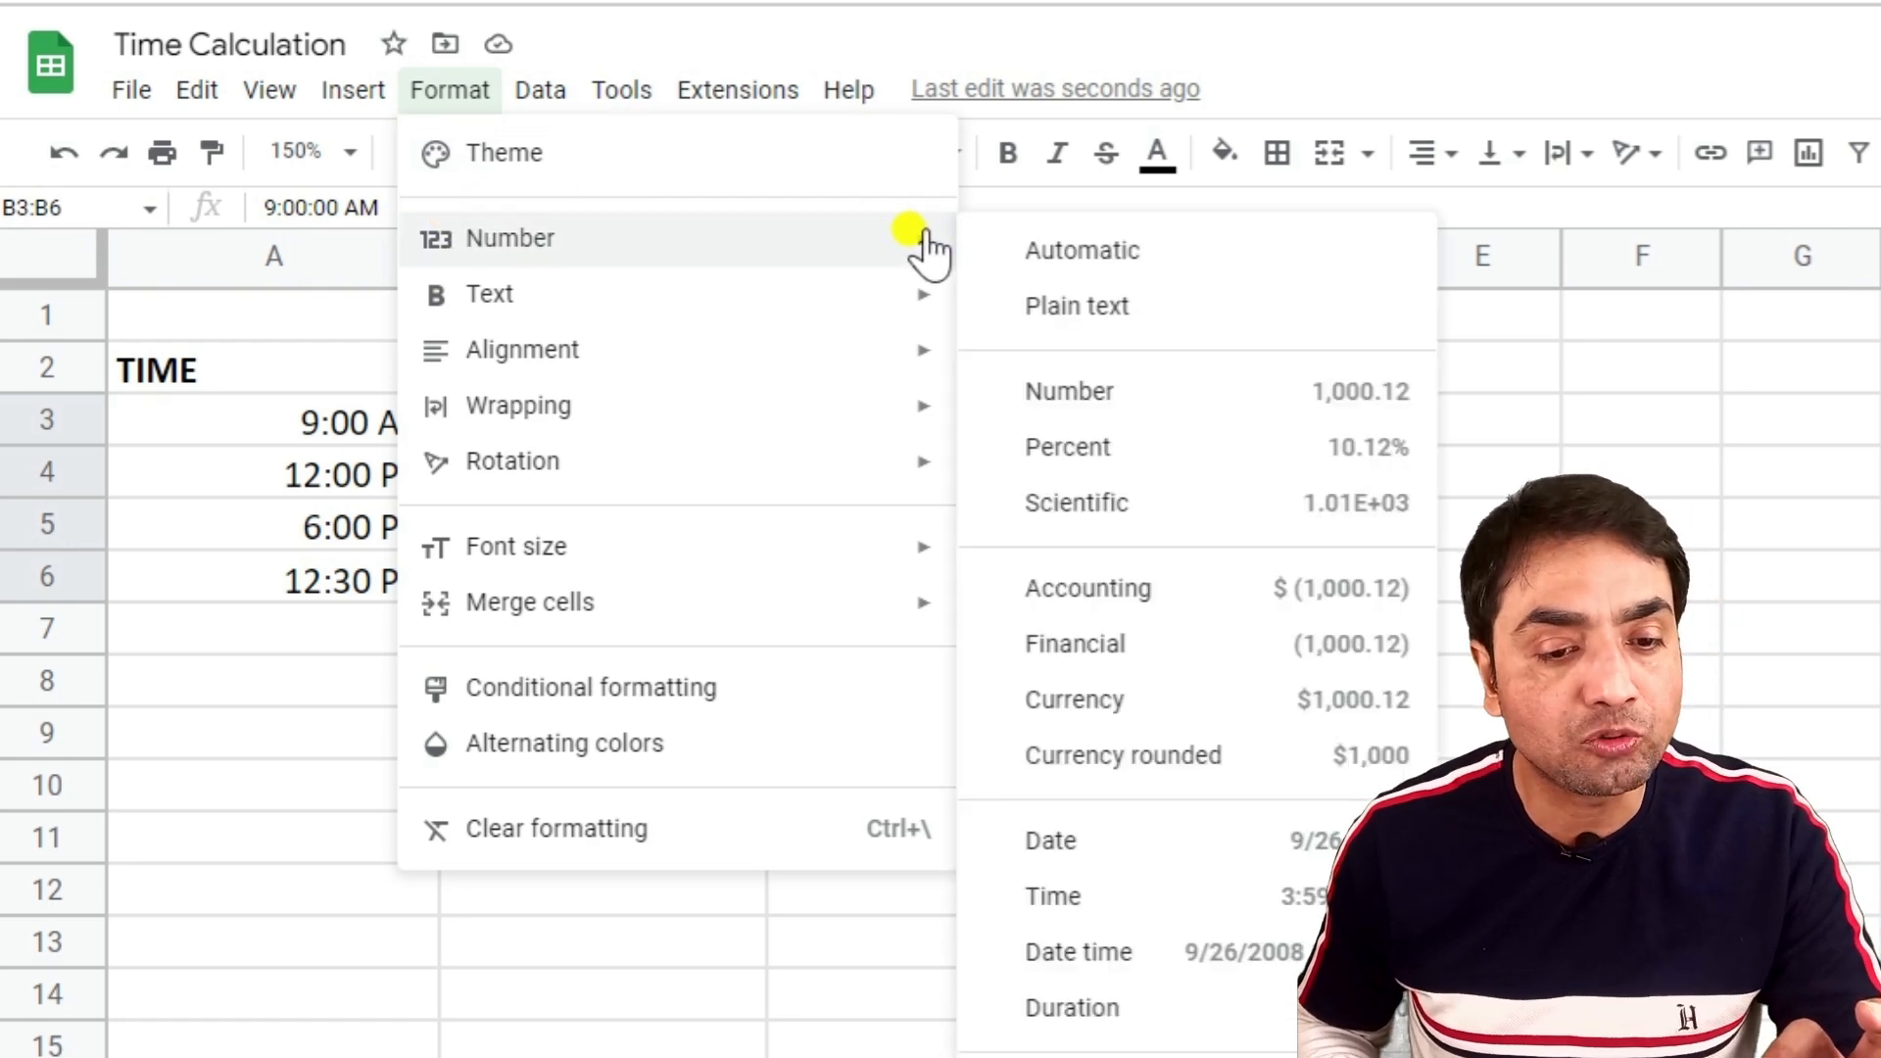
click(1015, 252)
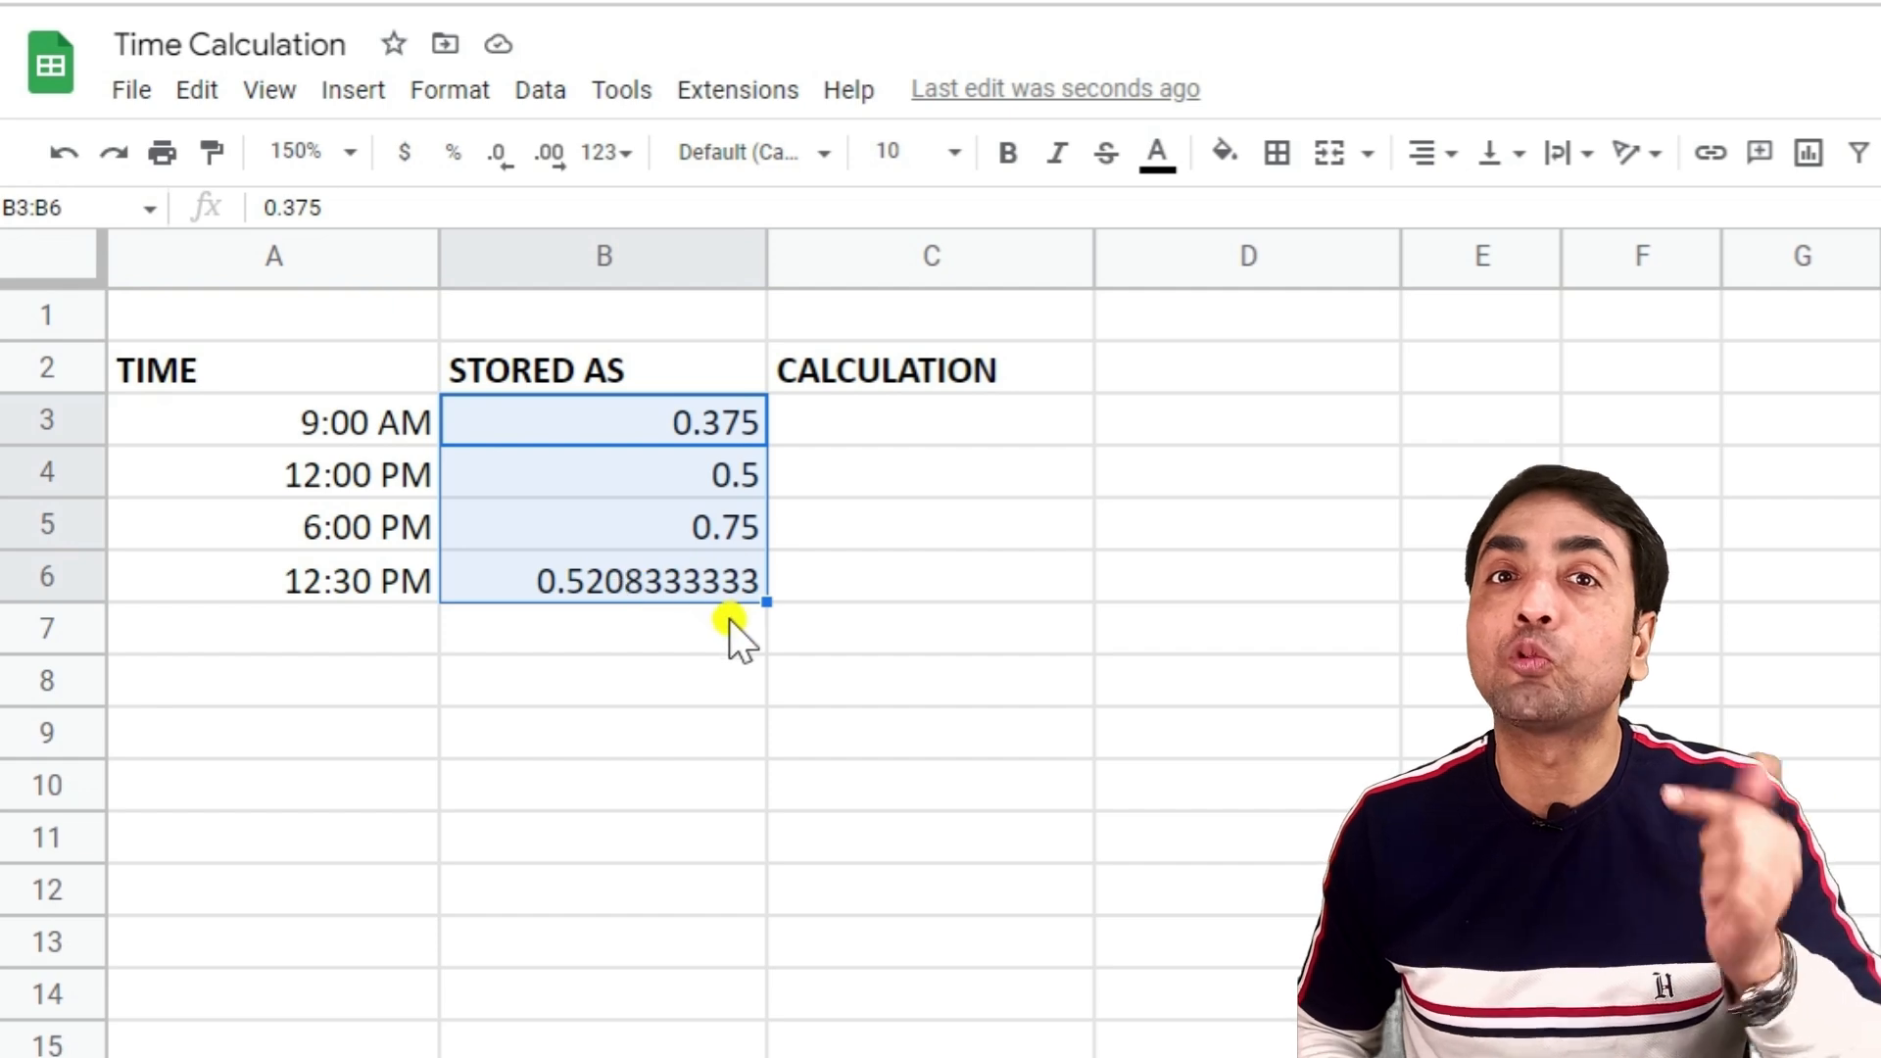
click(733, 545)
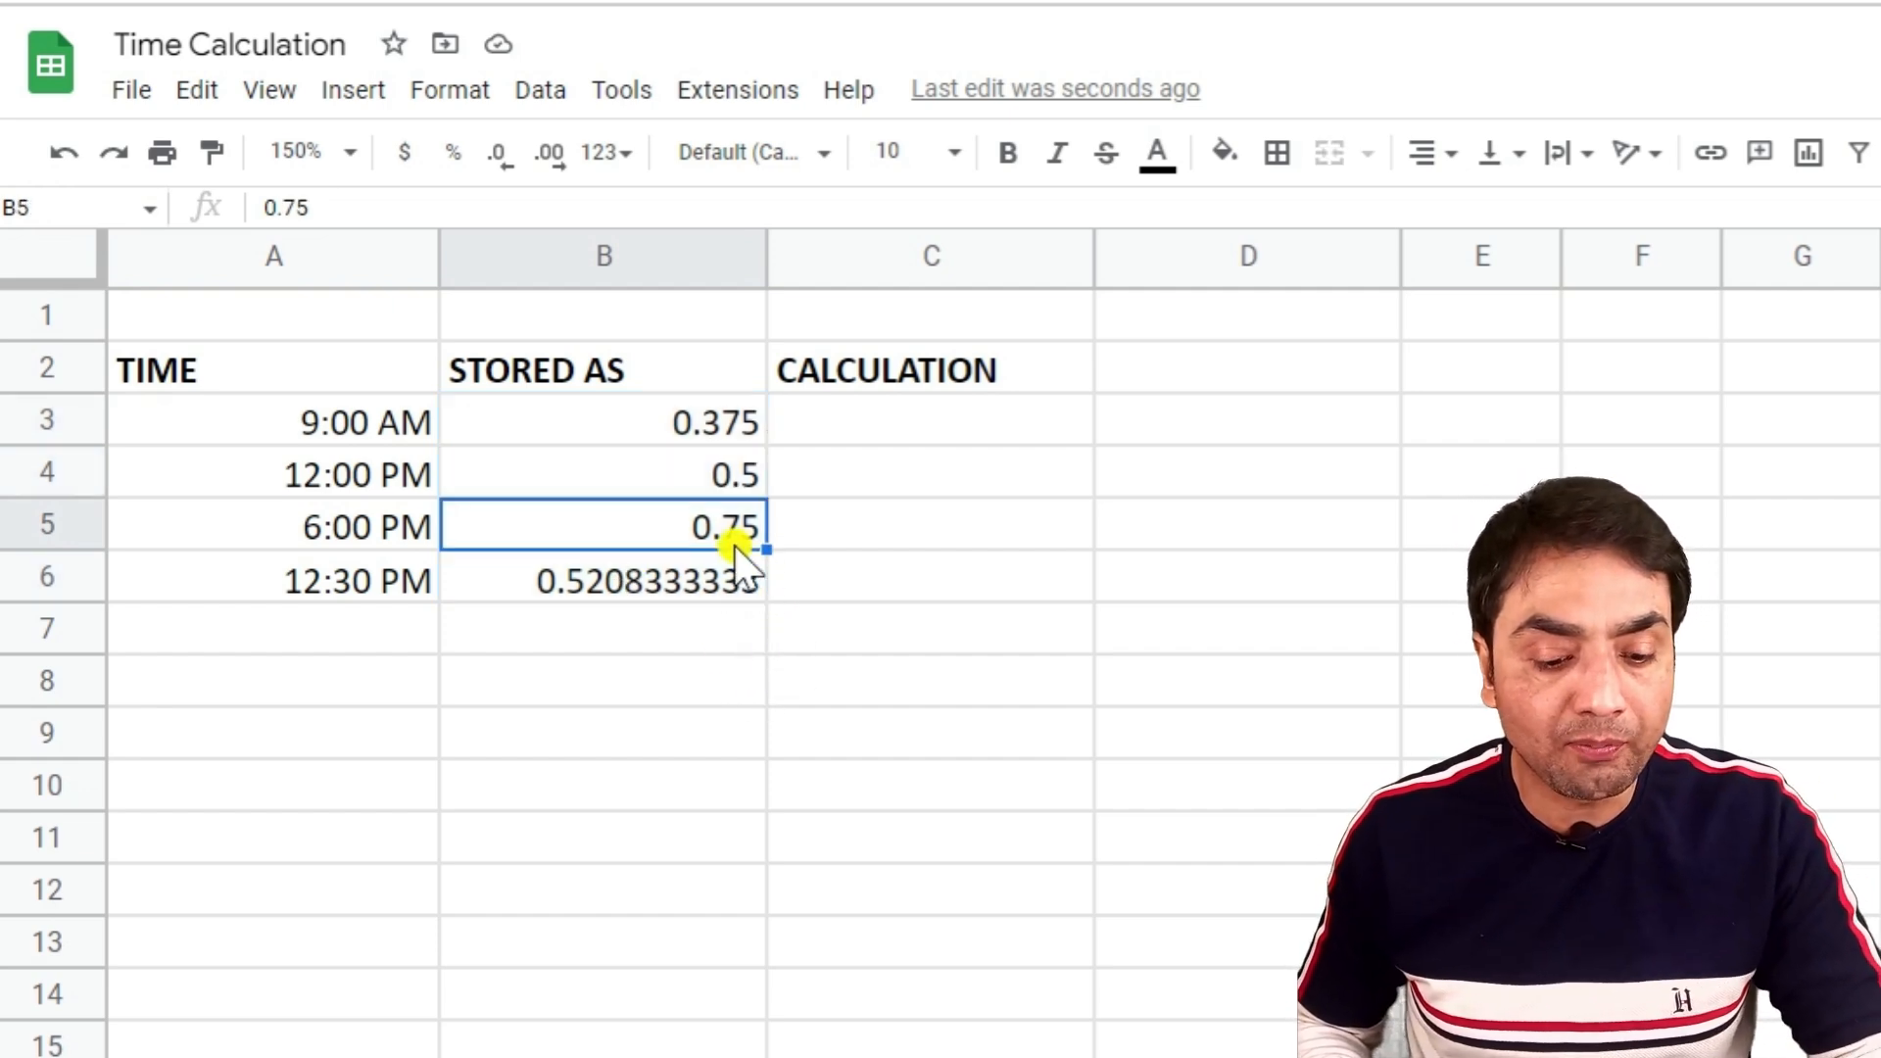
key(ctrl+b)
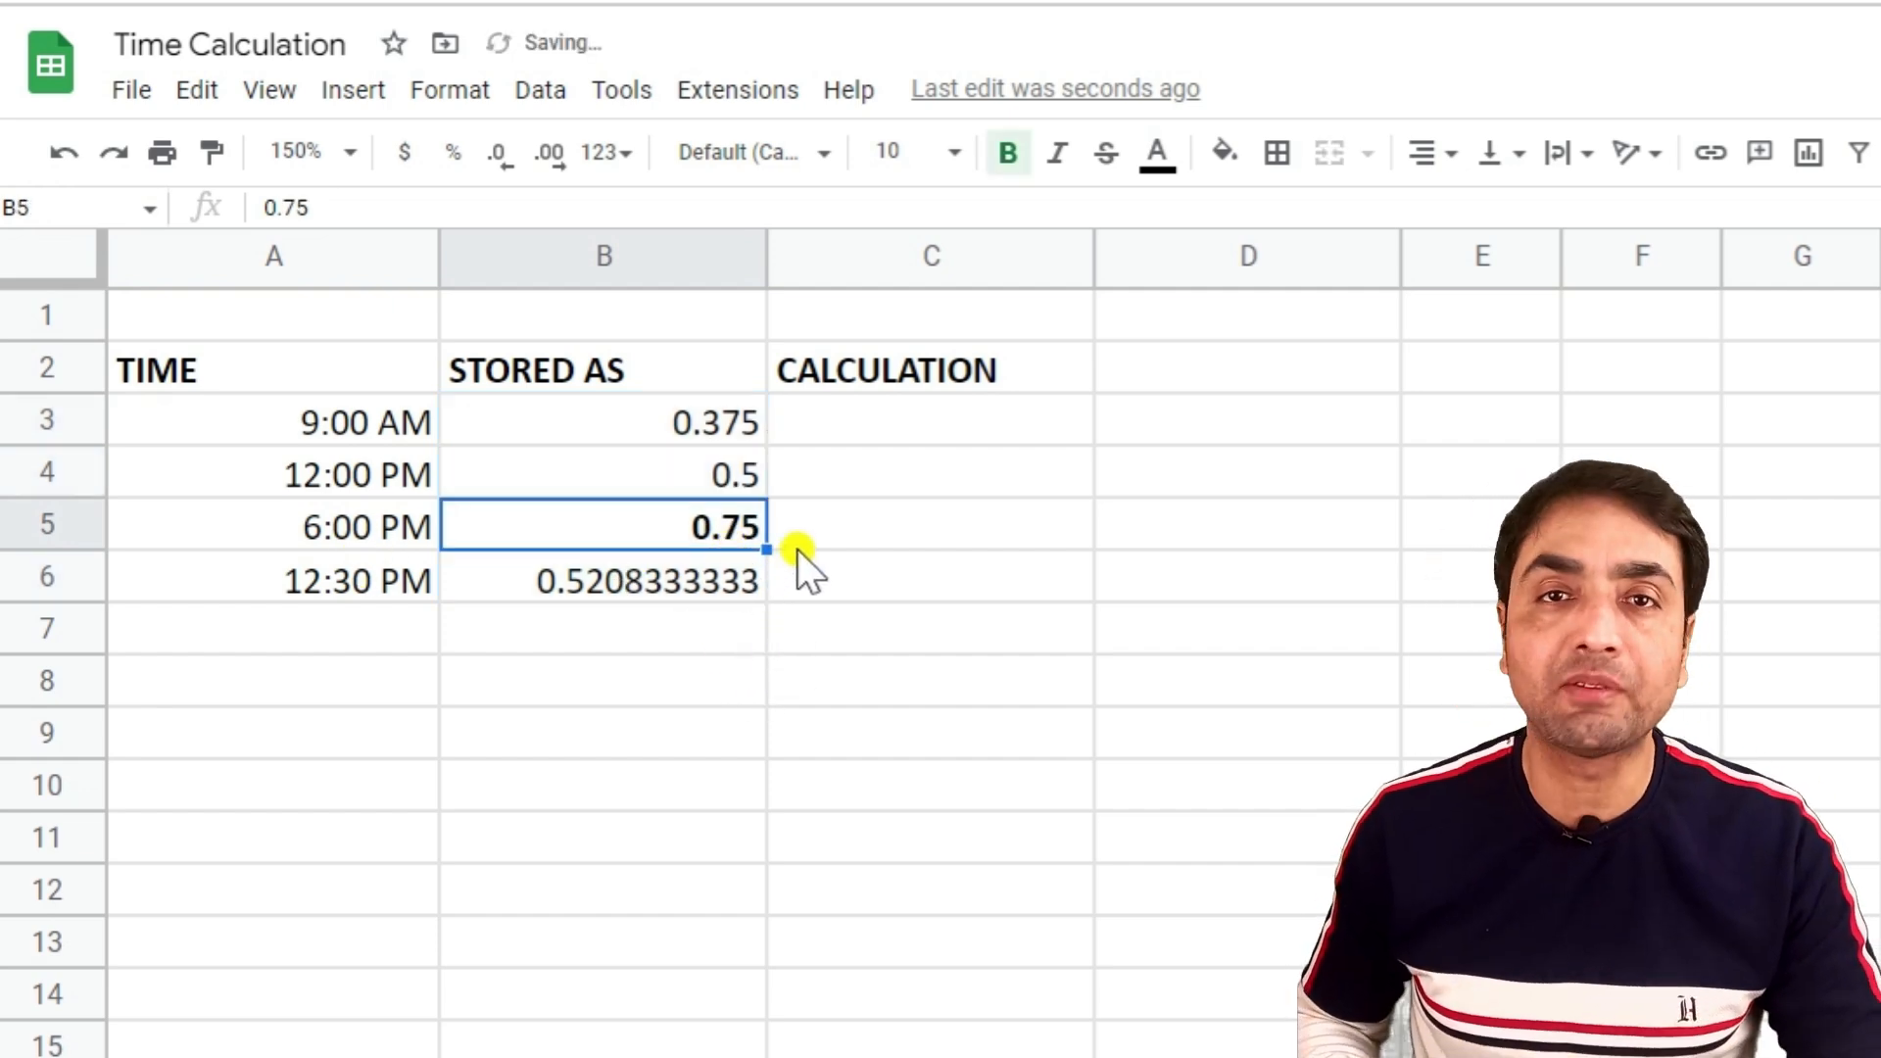
- Enter the explanation "6:00 PM =18=18/24=0.75" in cell C5 of the CALCULATION column
click(819, 537)
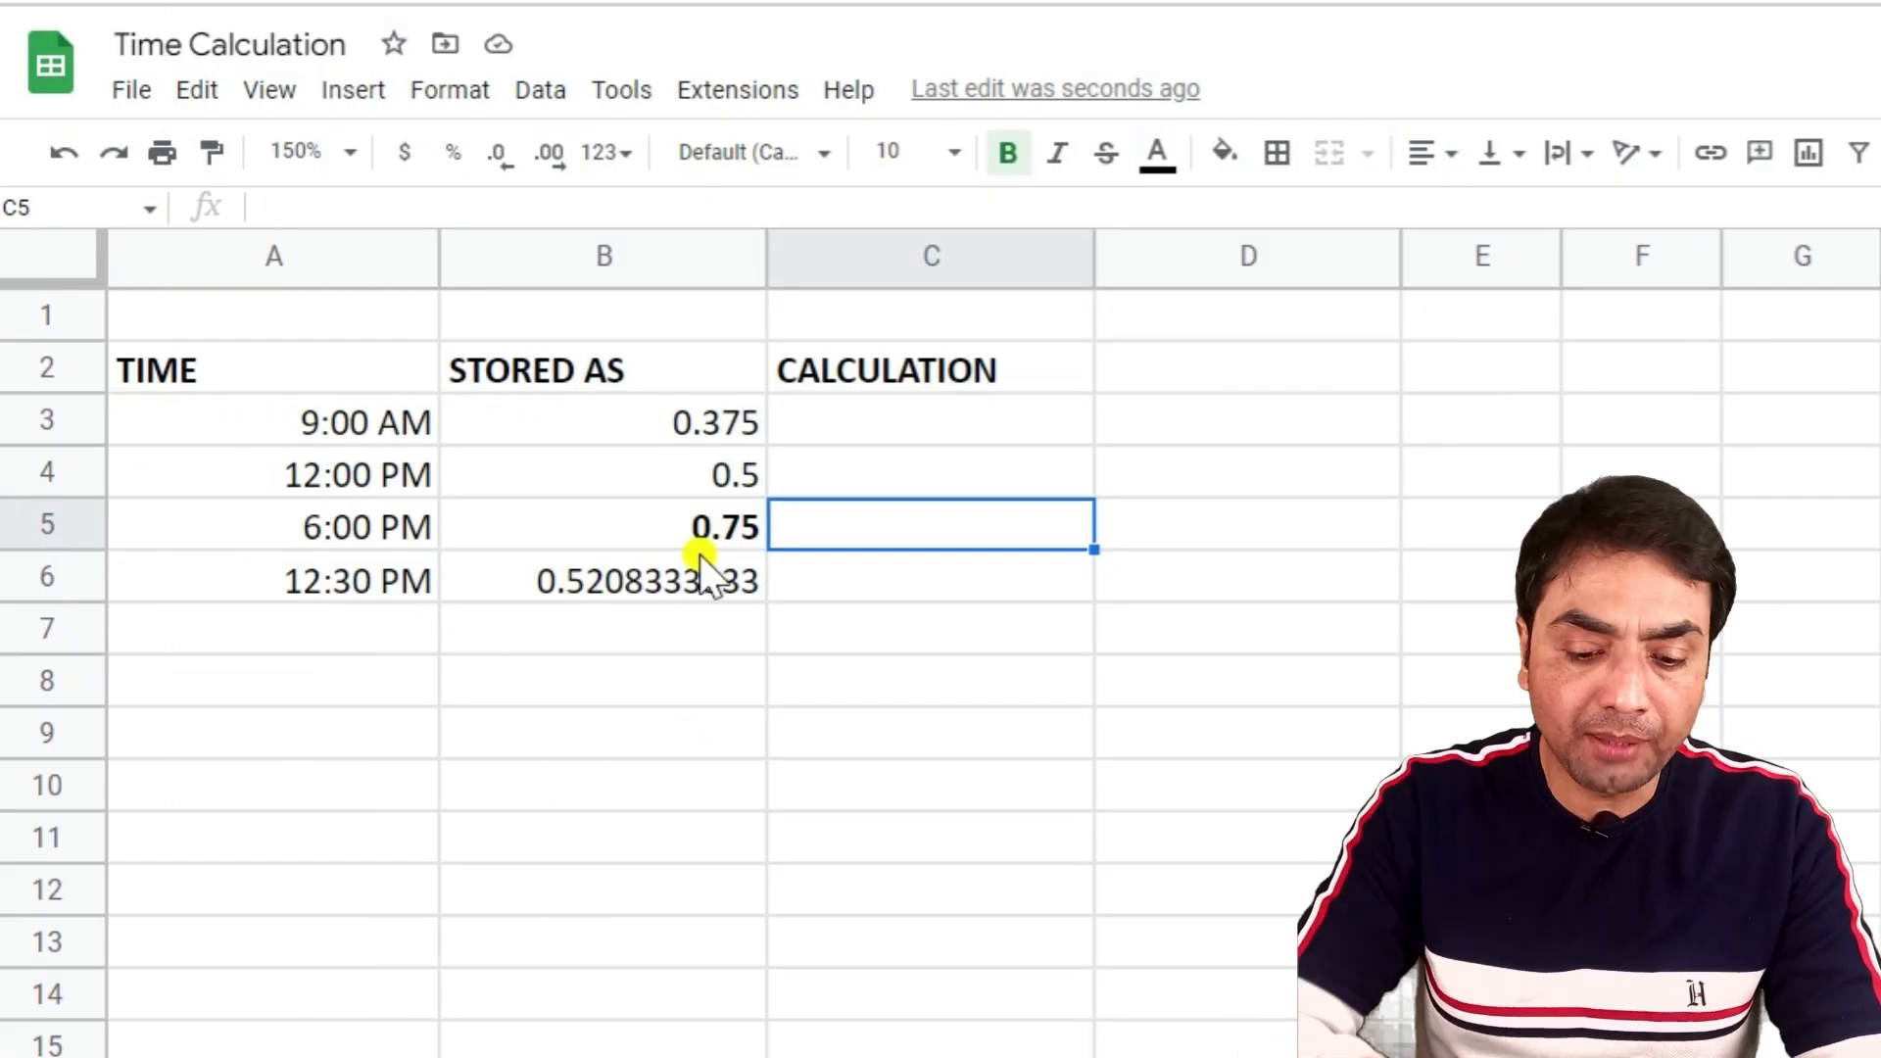
text(6:00 PM )
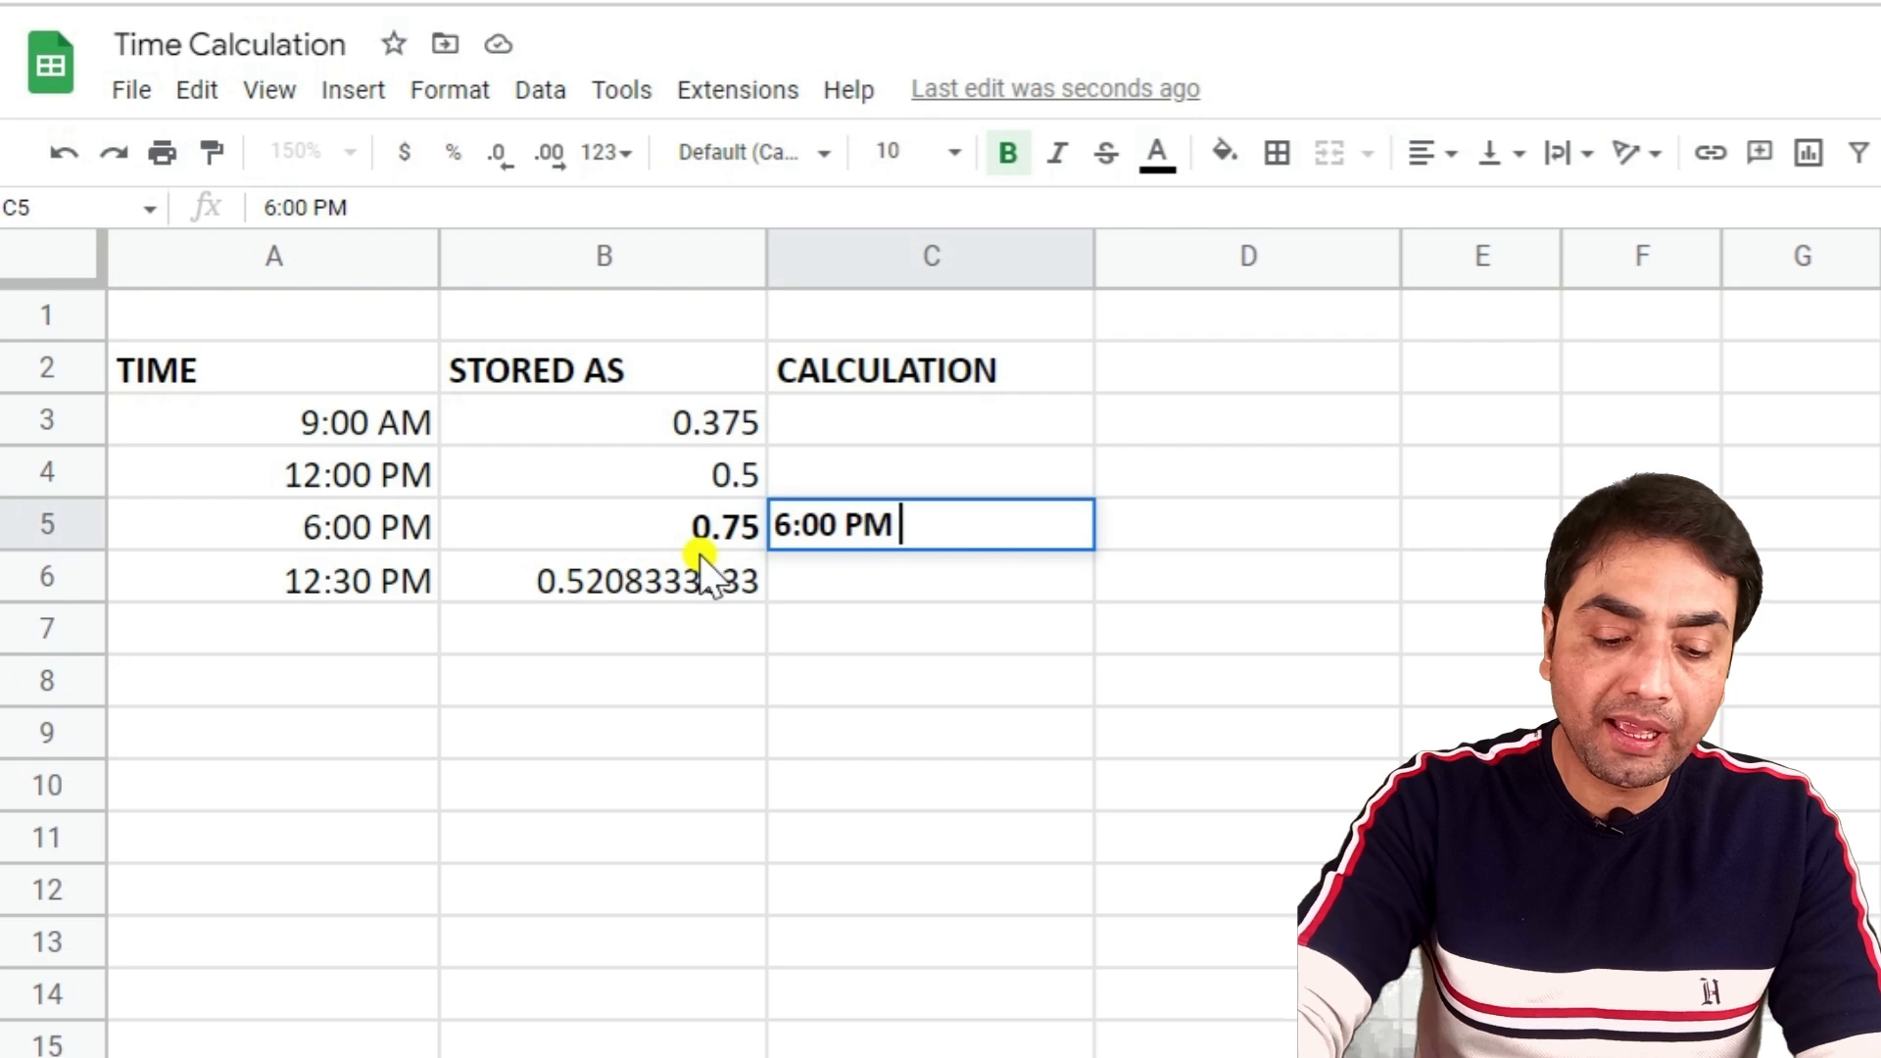
text(=18)
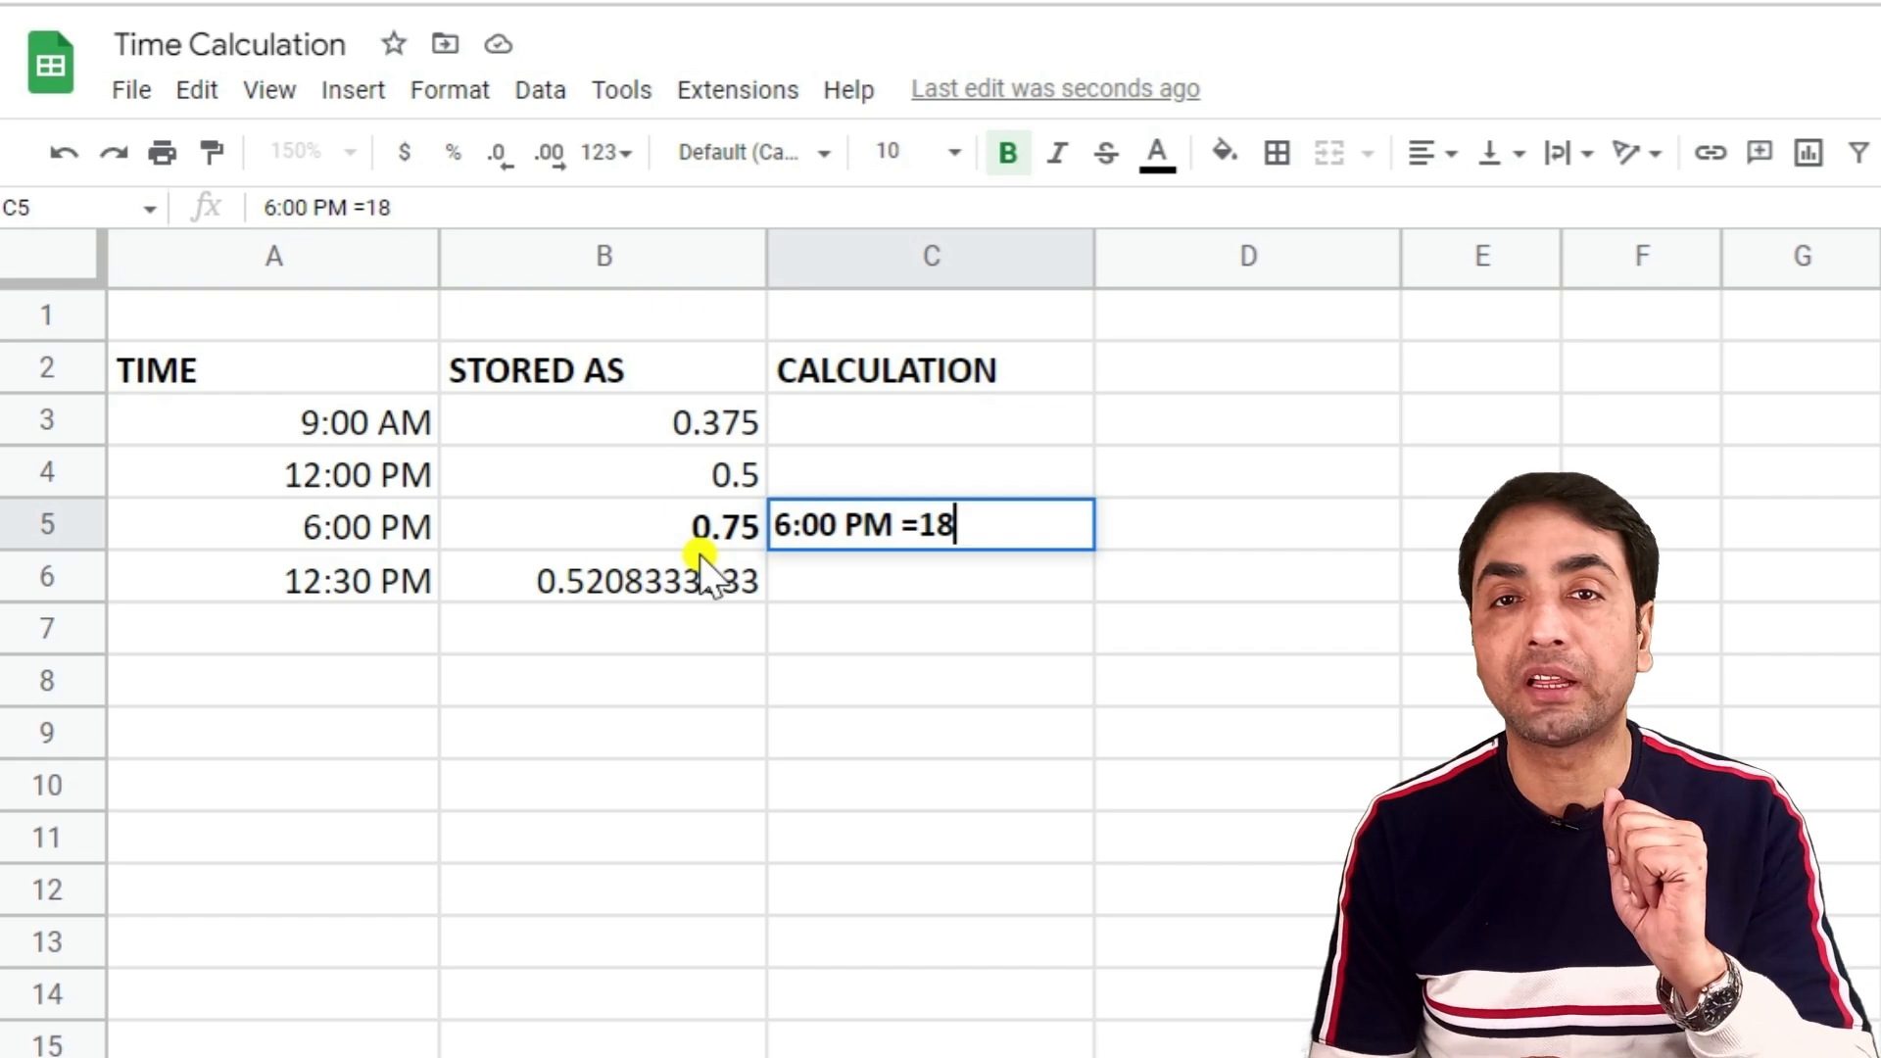
text(=1)
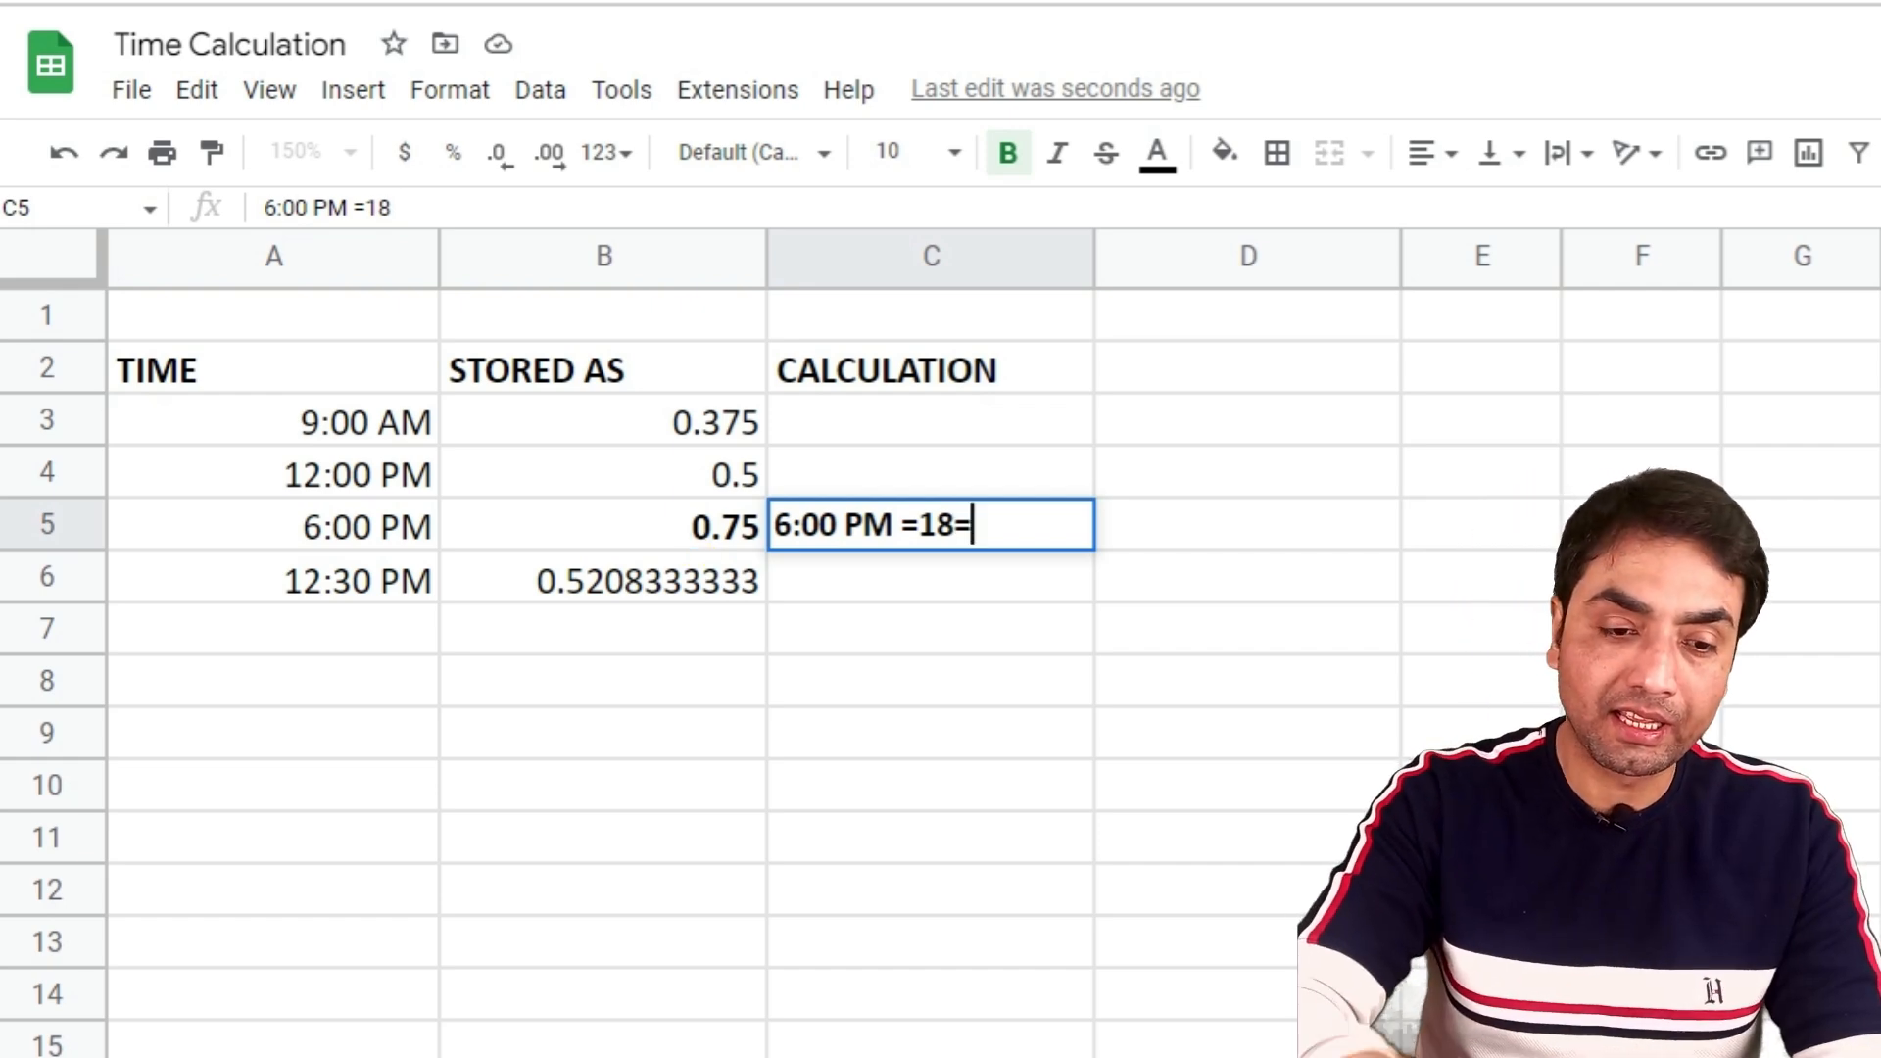
text(8/)
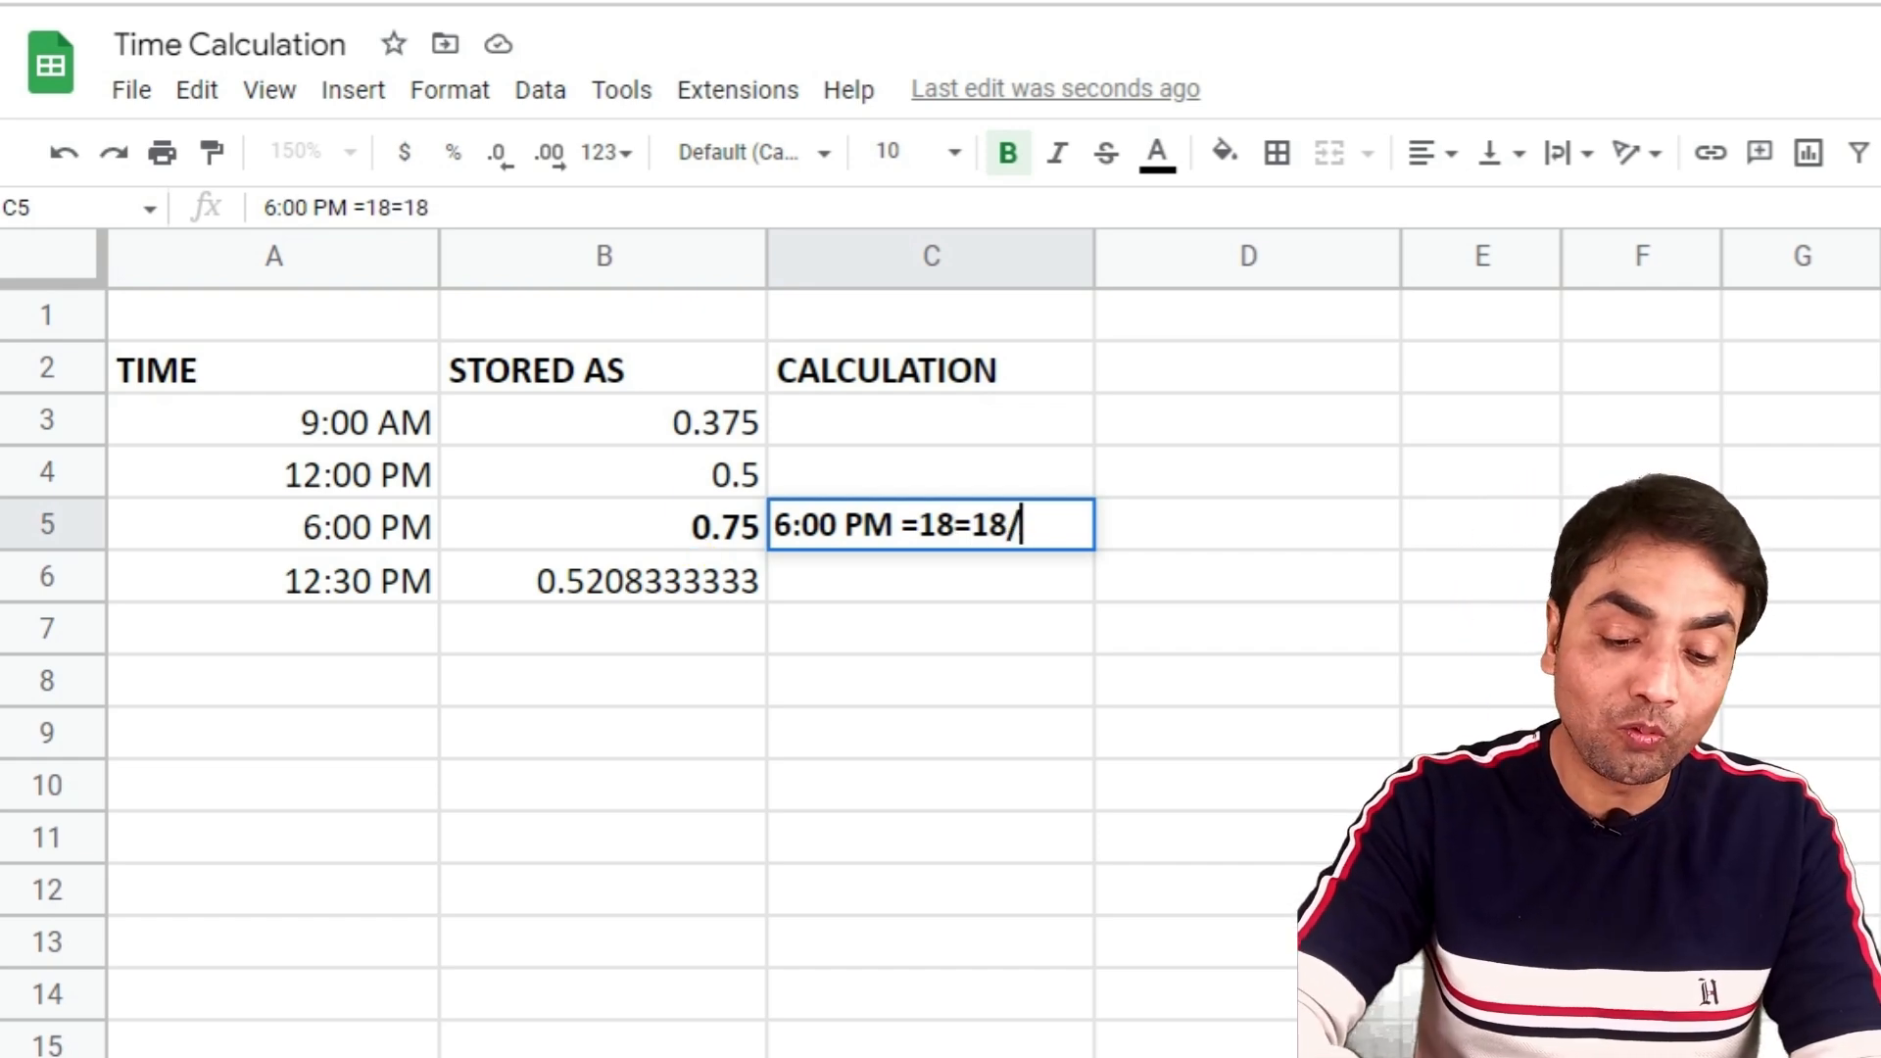
text(24=)
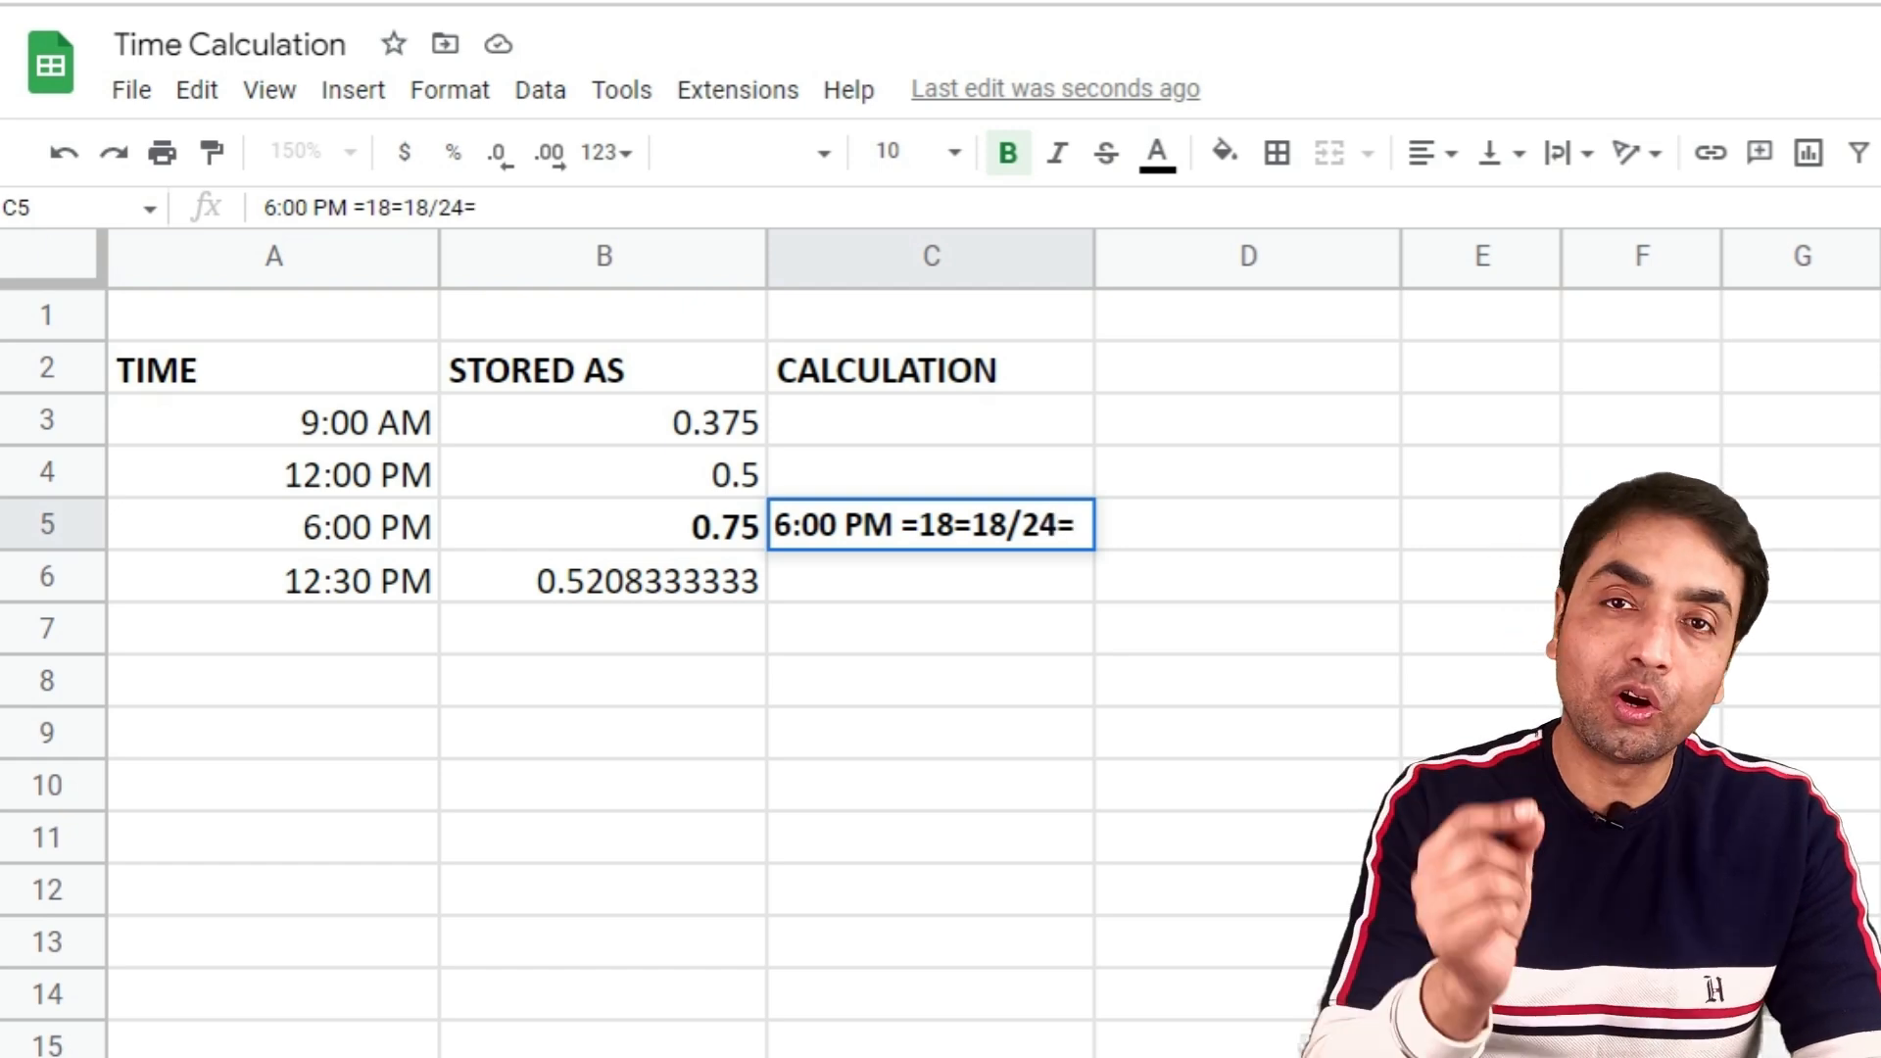
text(0.75)
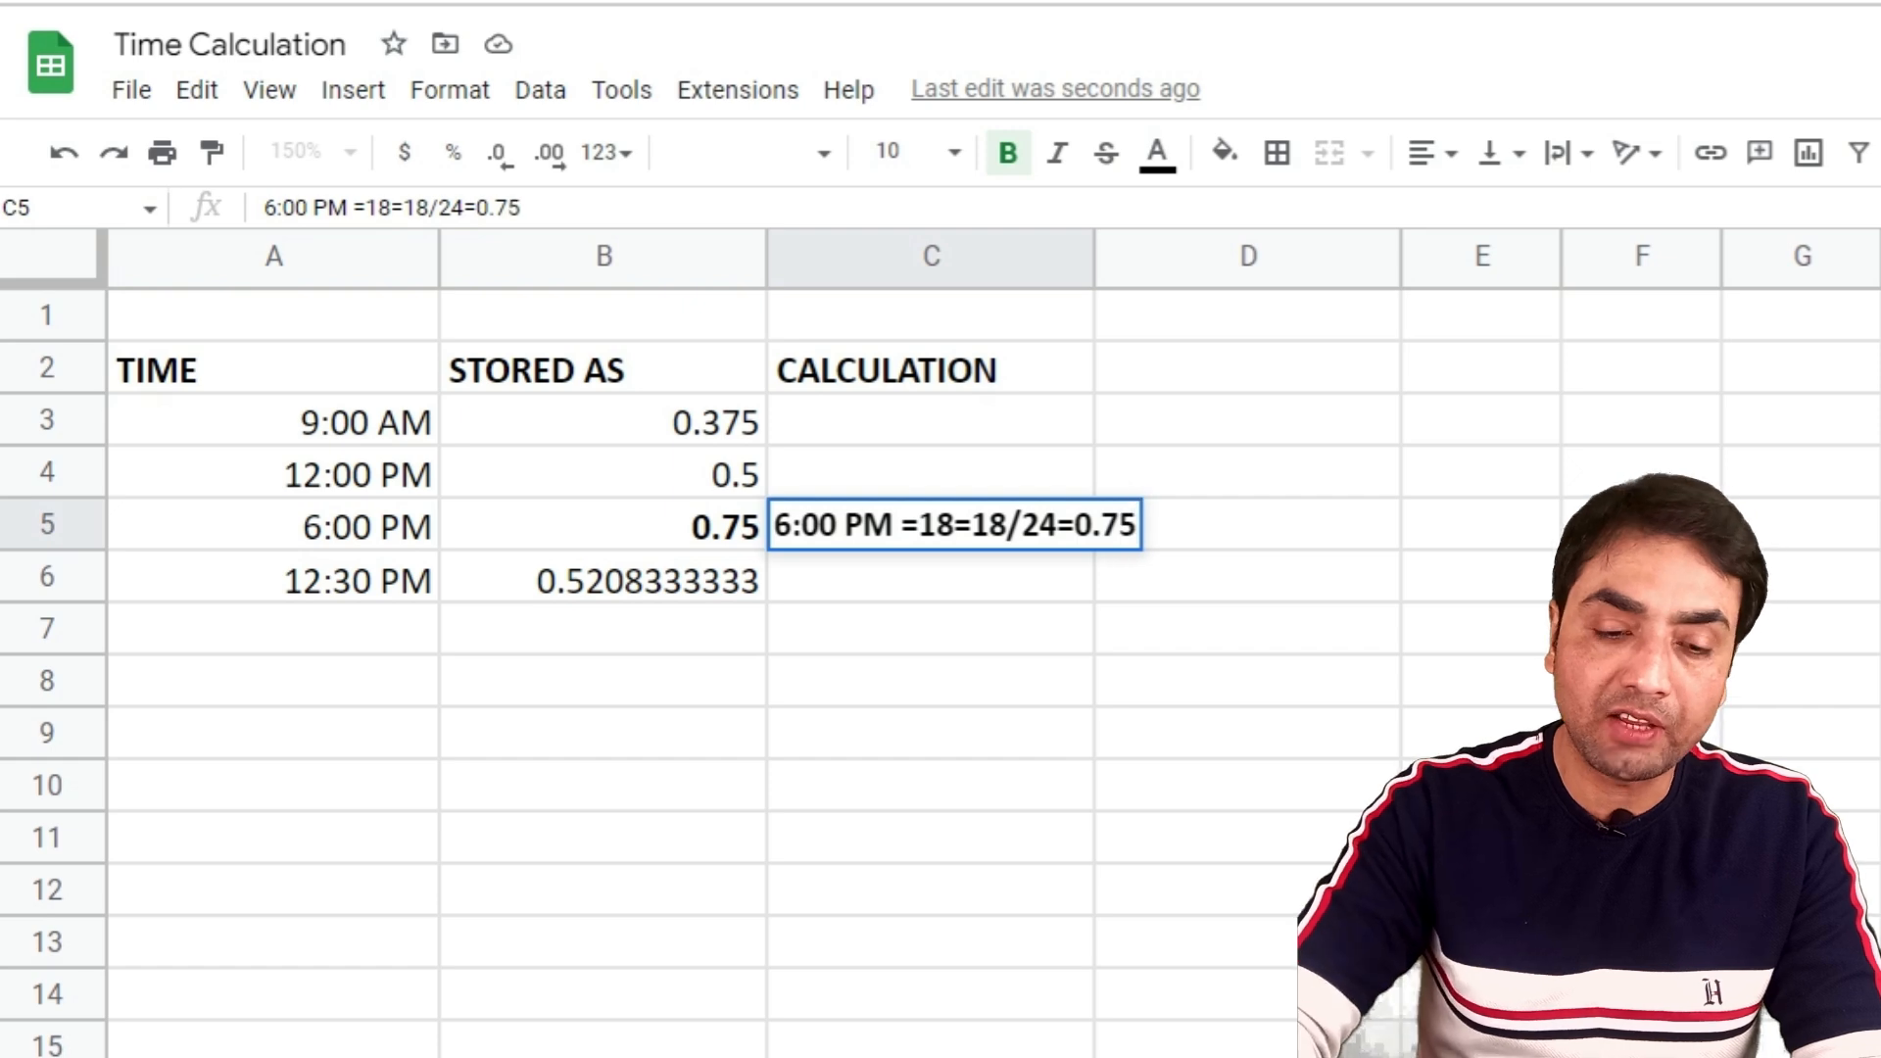
key(Return)
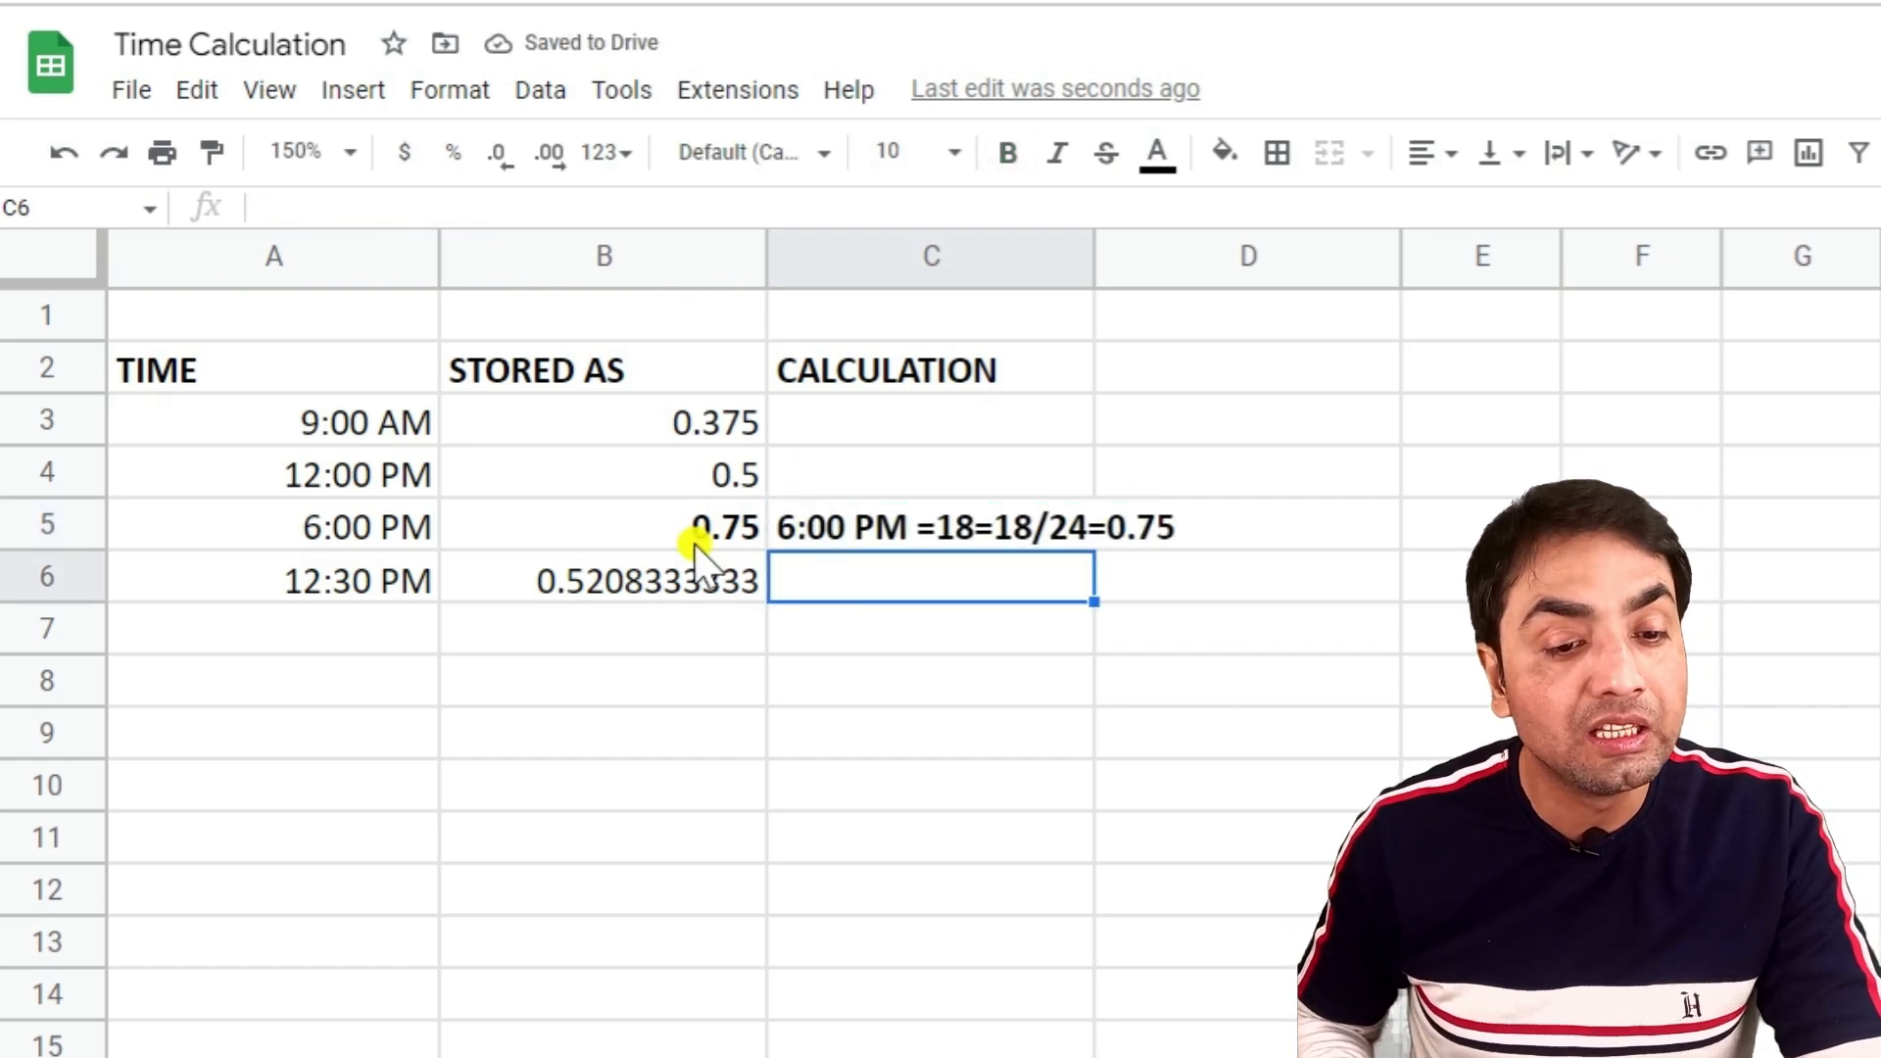
click(713, 509)
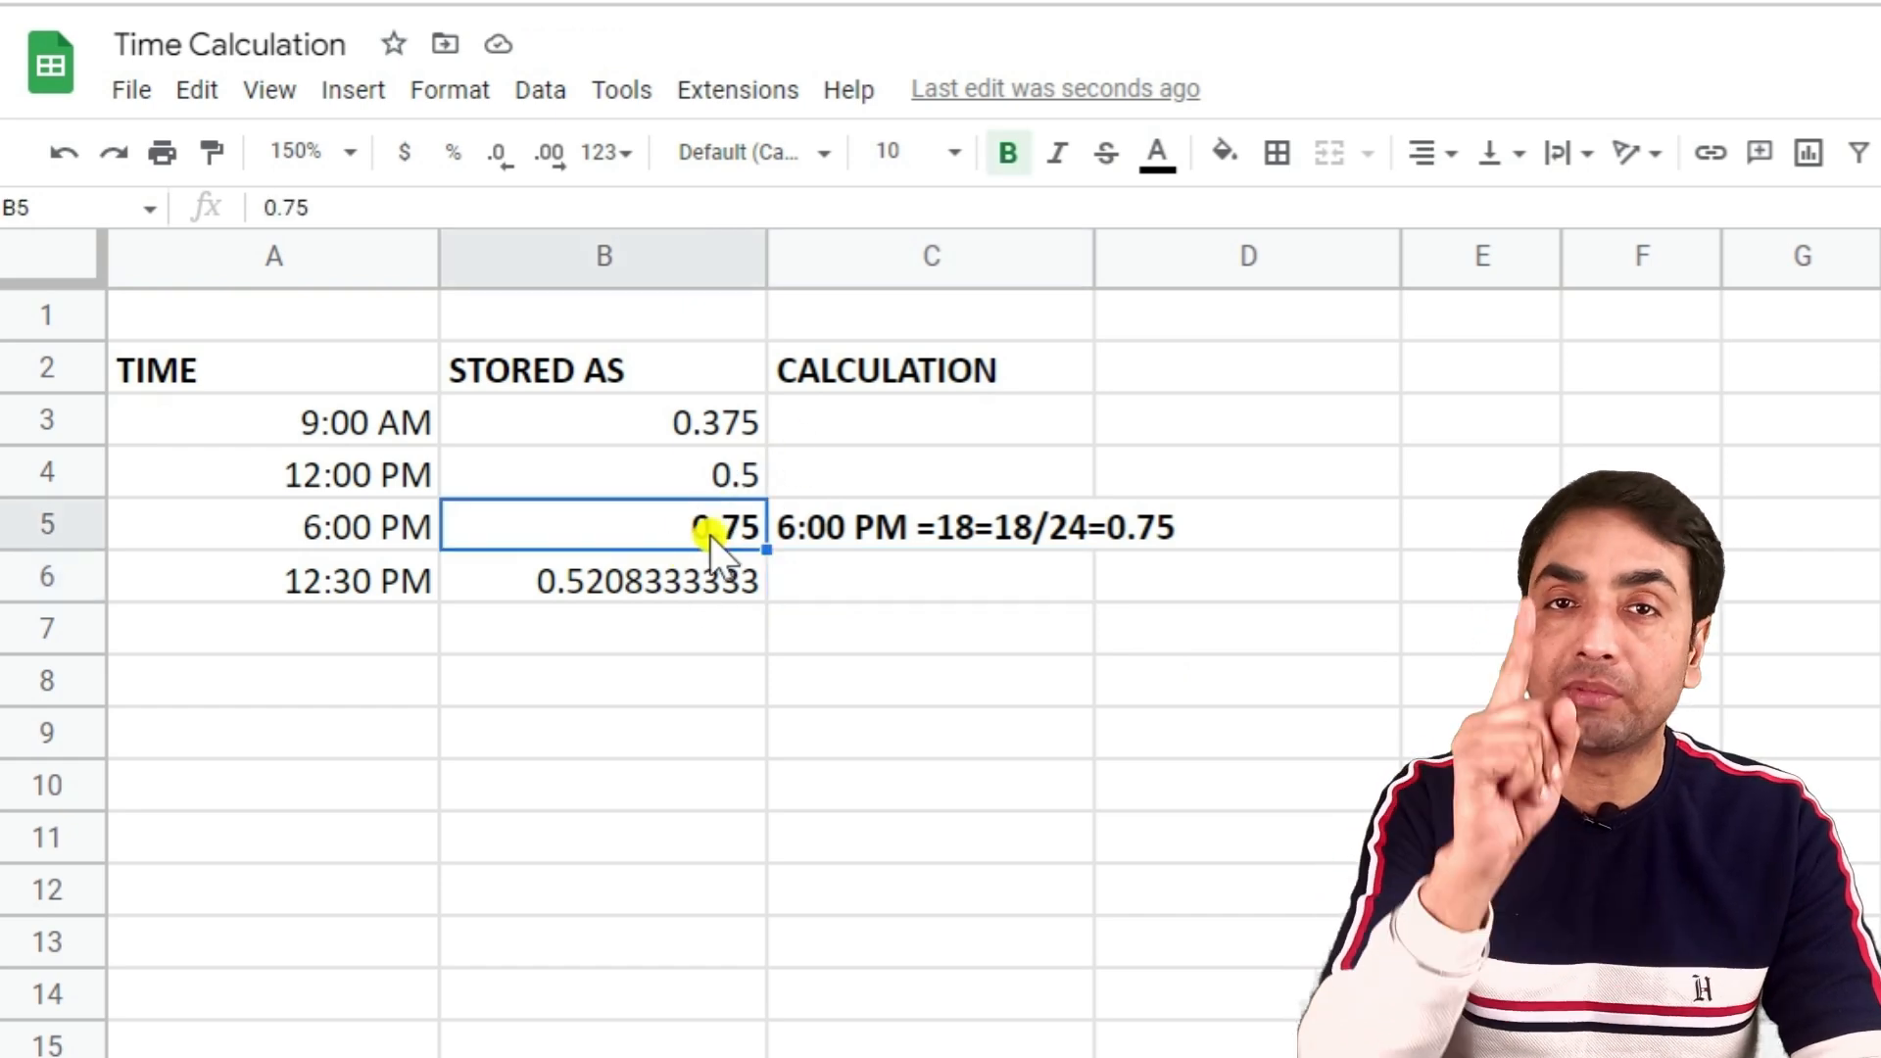
click(706, 468)
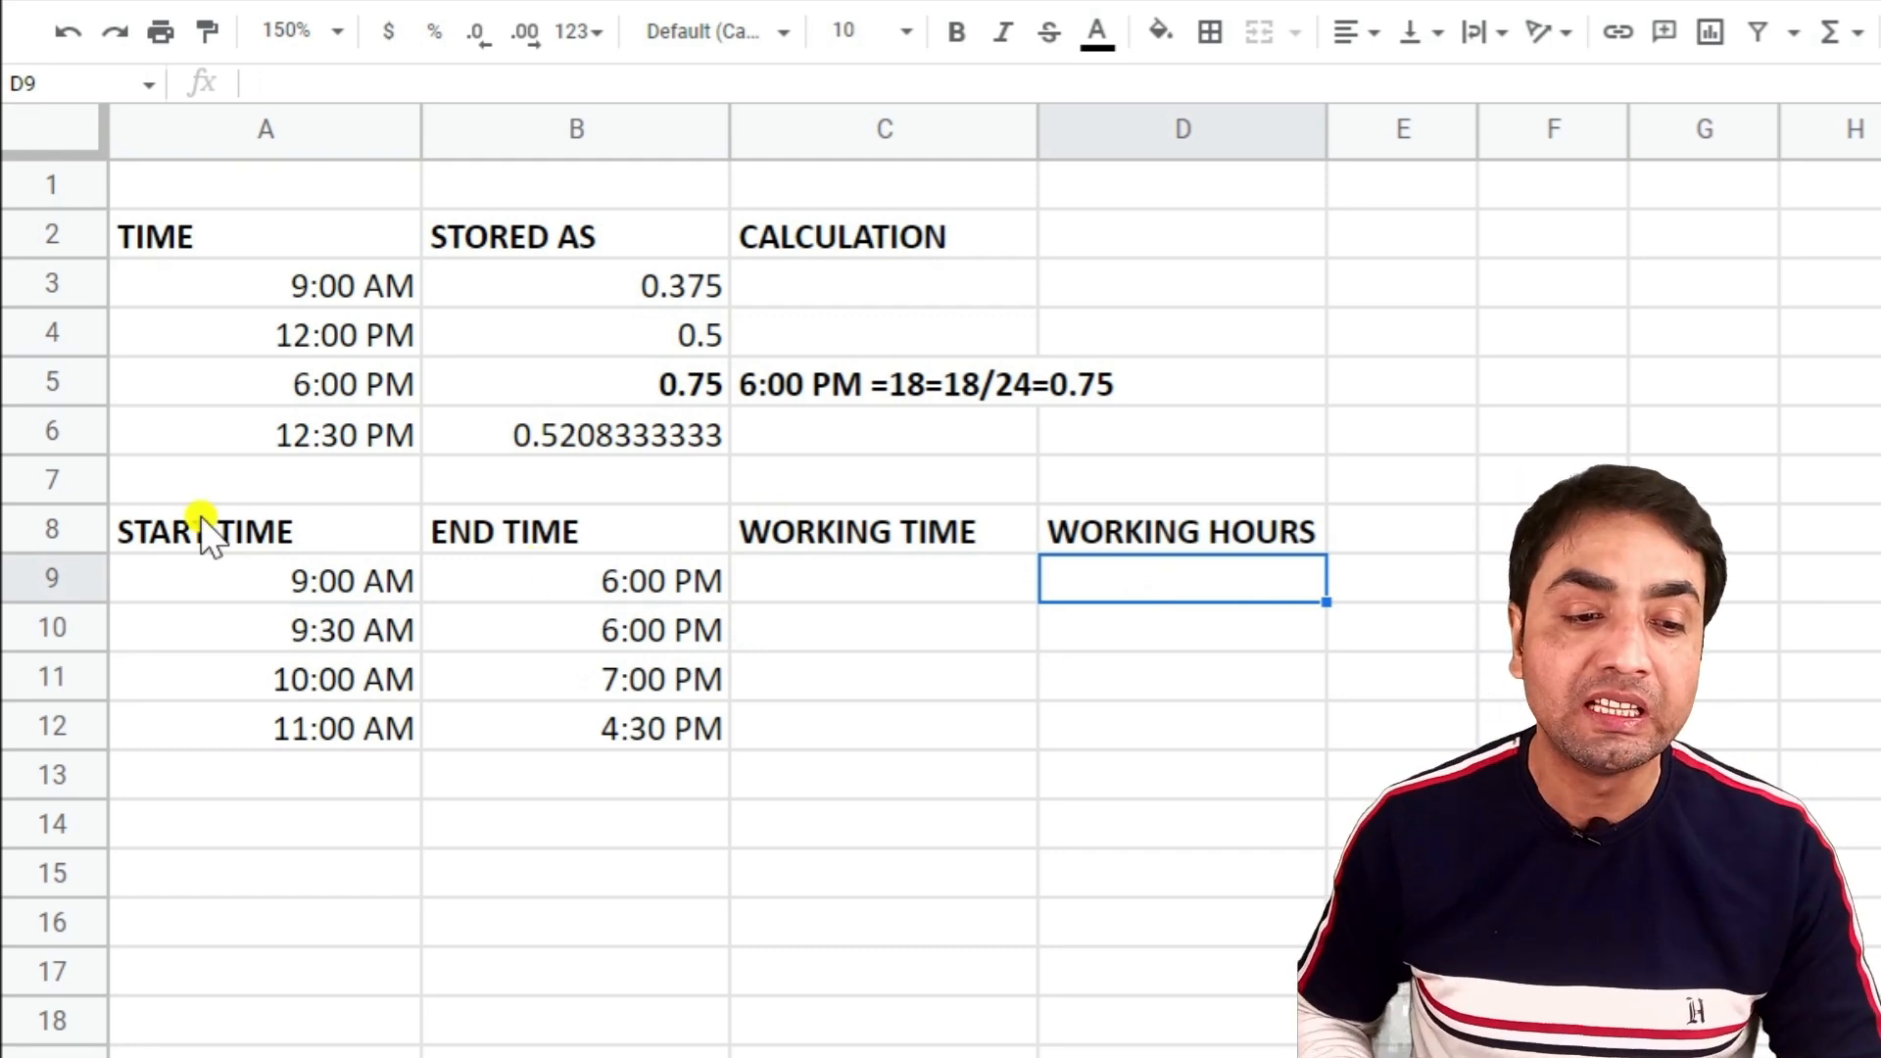
- Calculate the working time in C9 with =B9-A9 and accept the suggested autofill for C10:C12
click(534, 589)
click(845, 583)
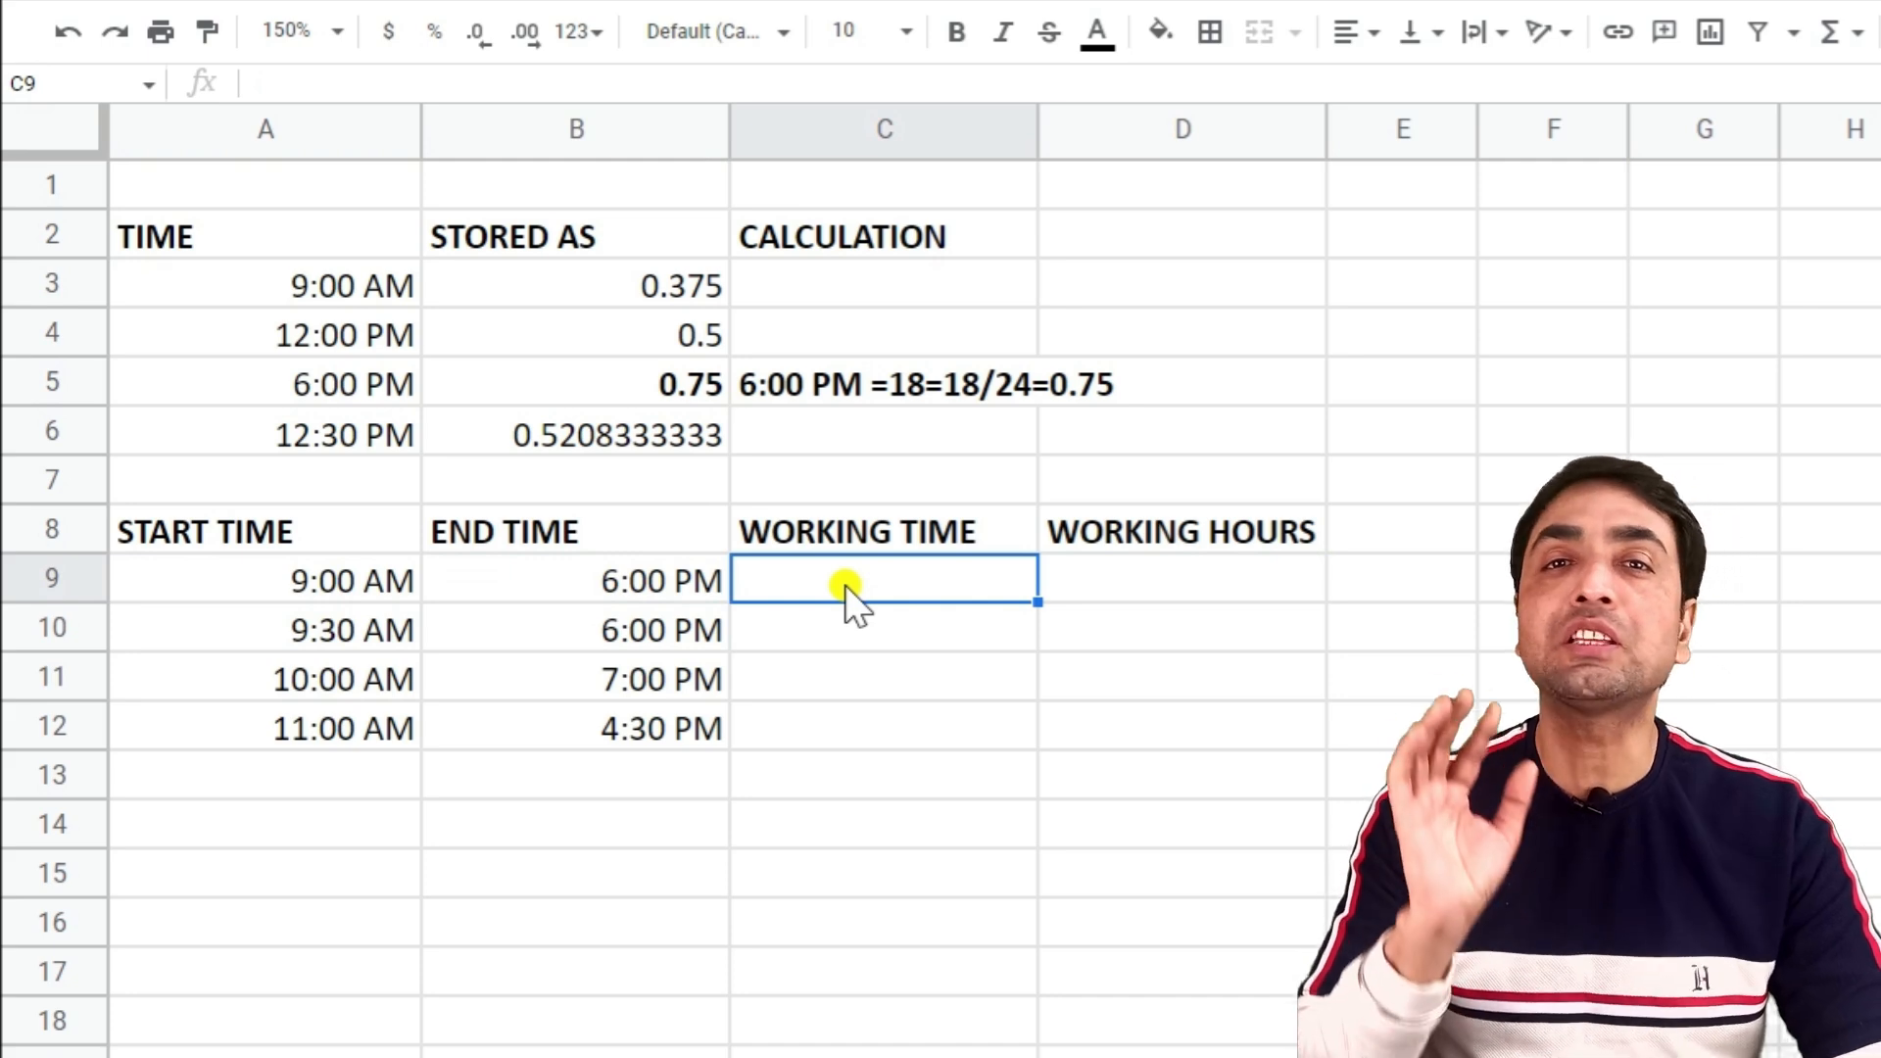
text(=)
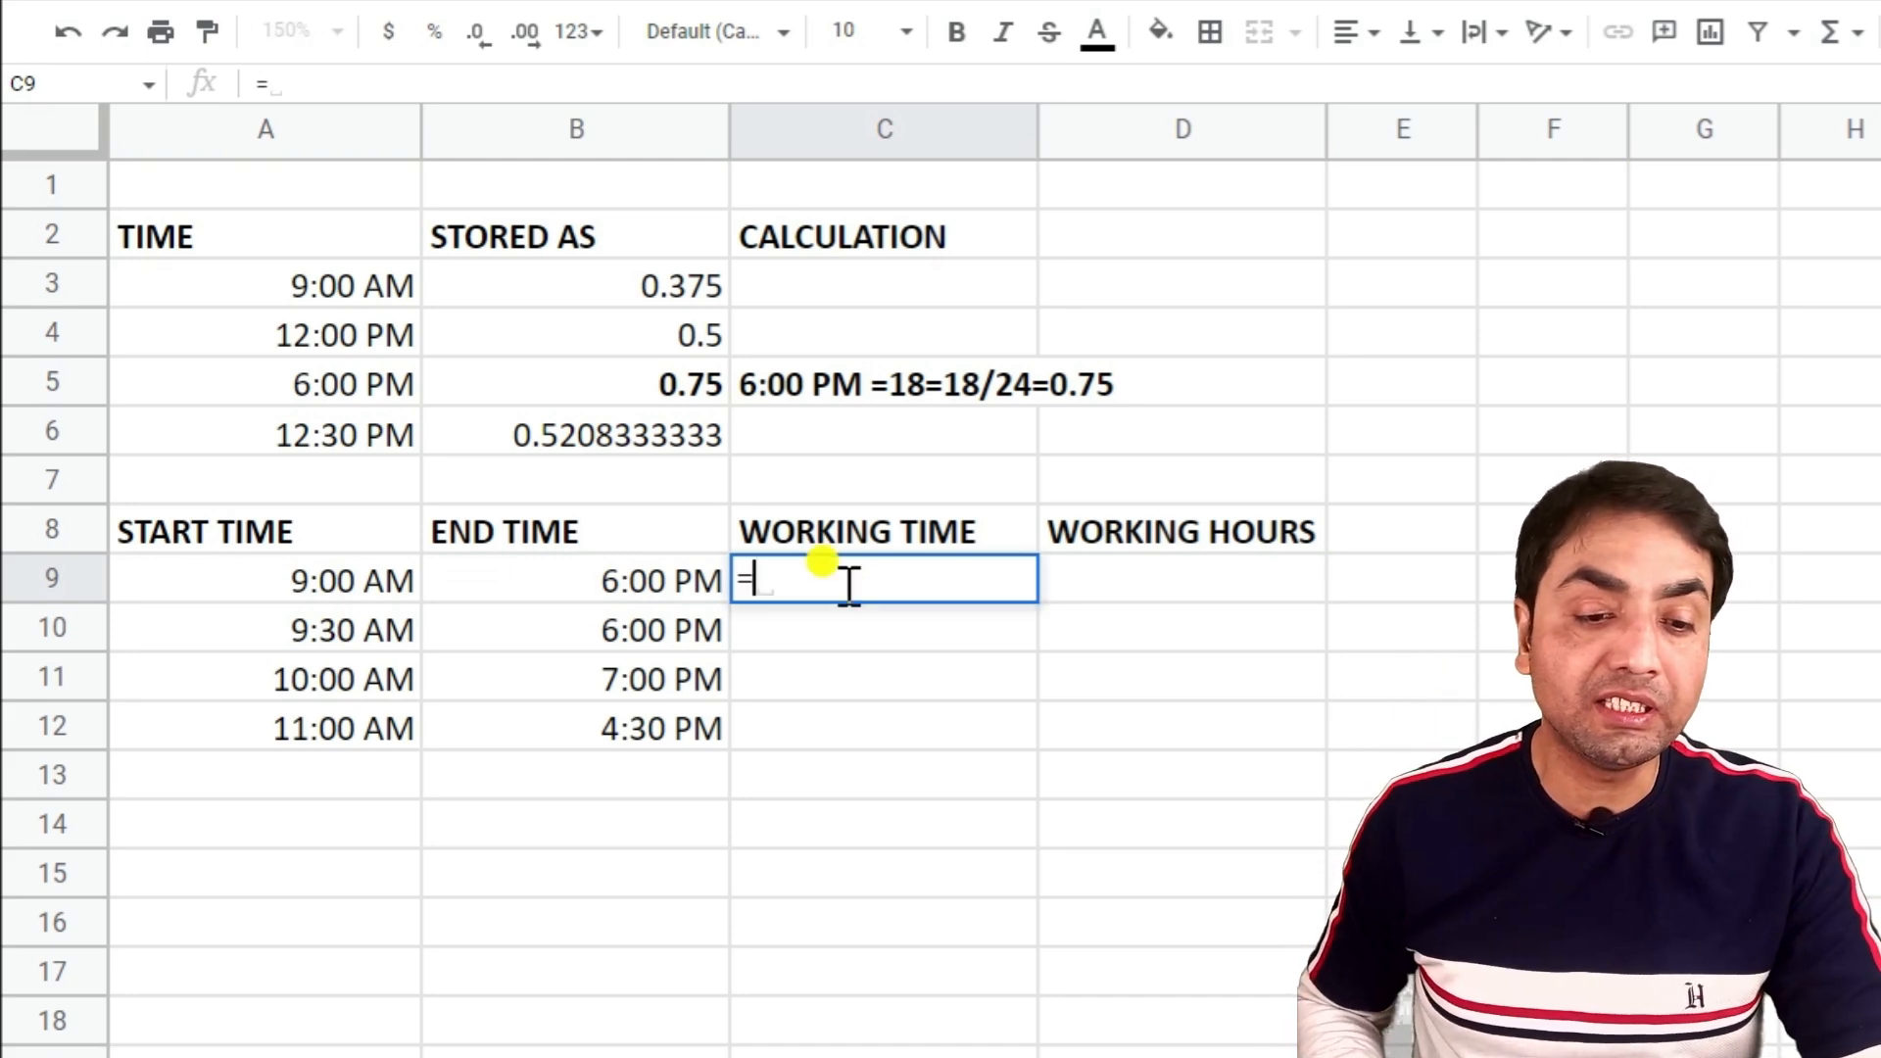
click(625, 595)
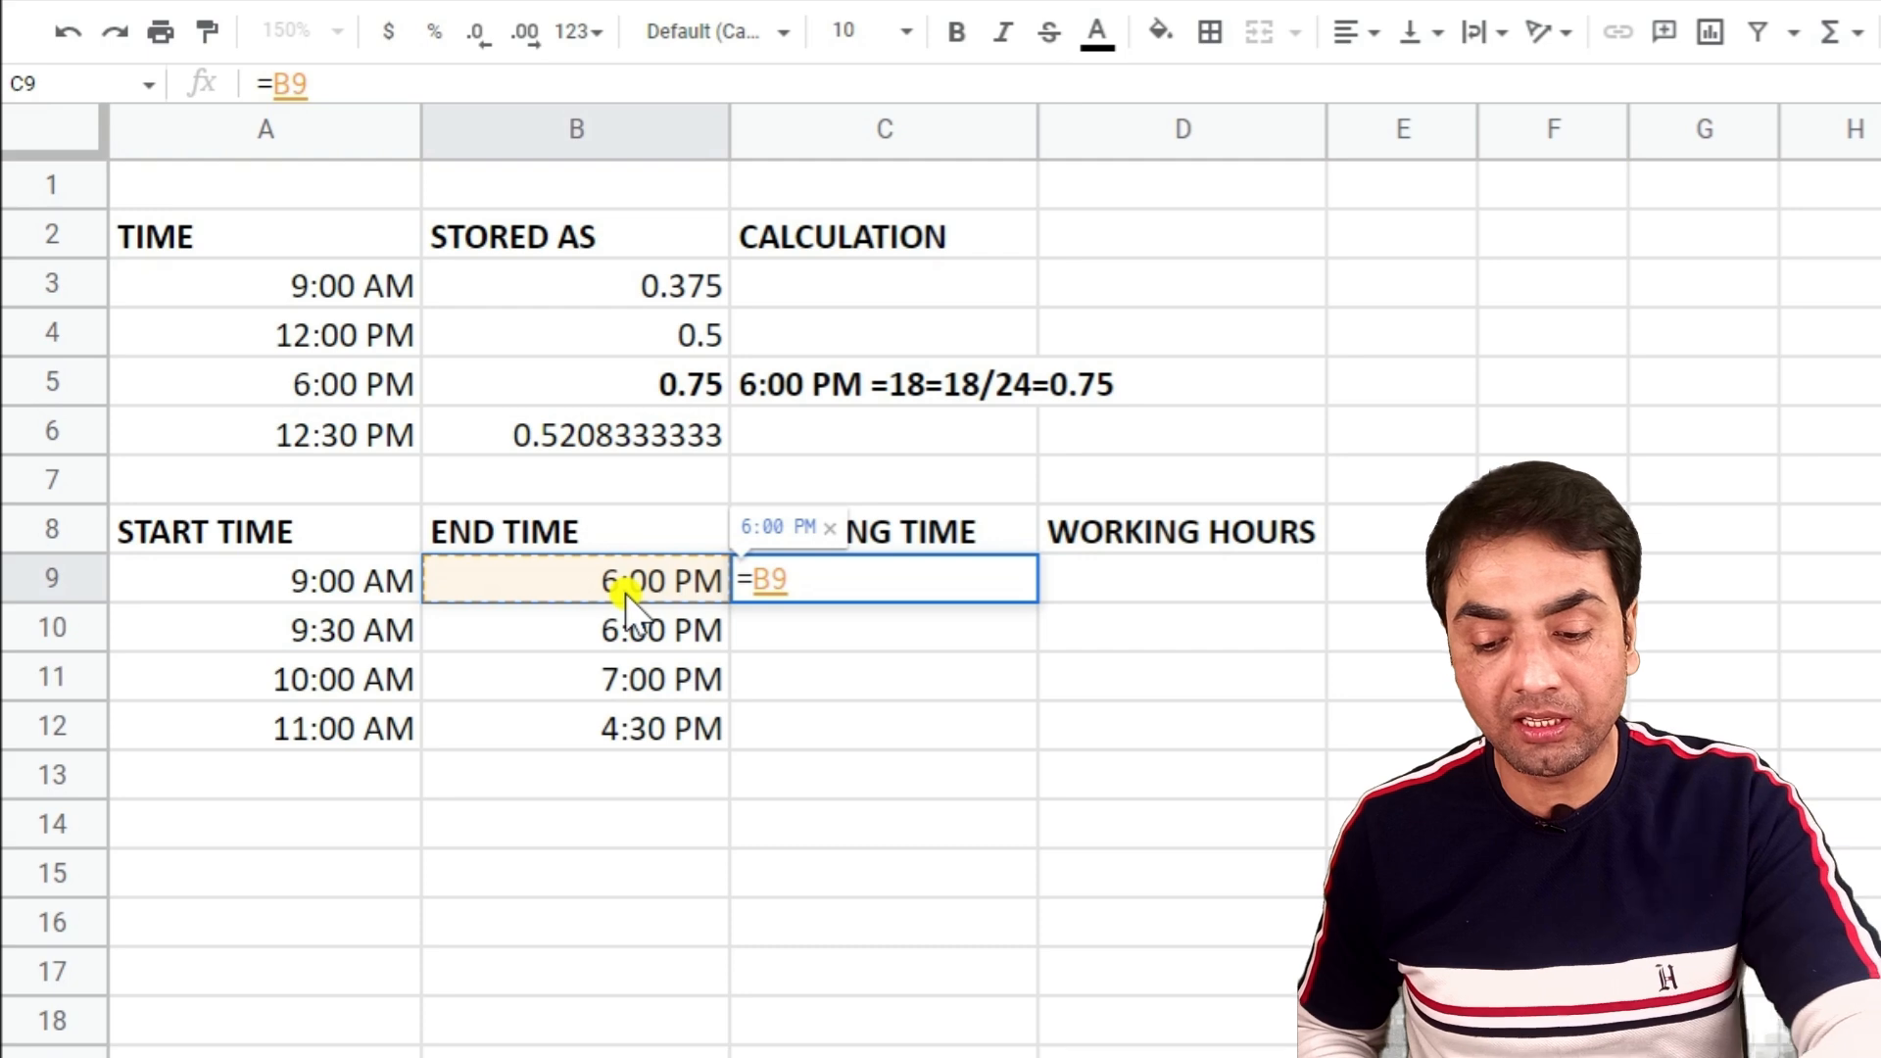
text(-)
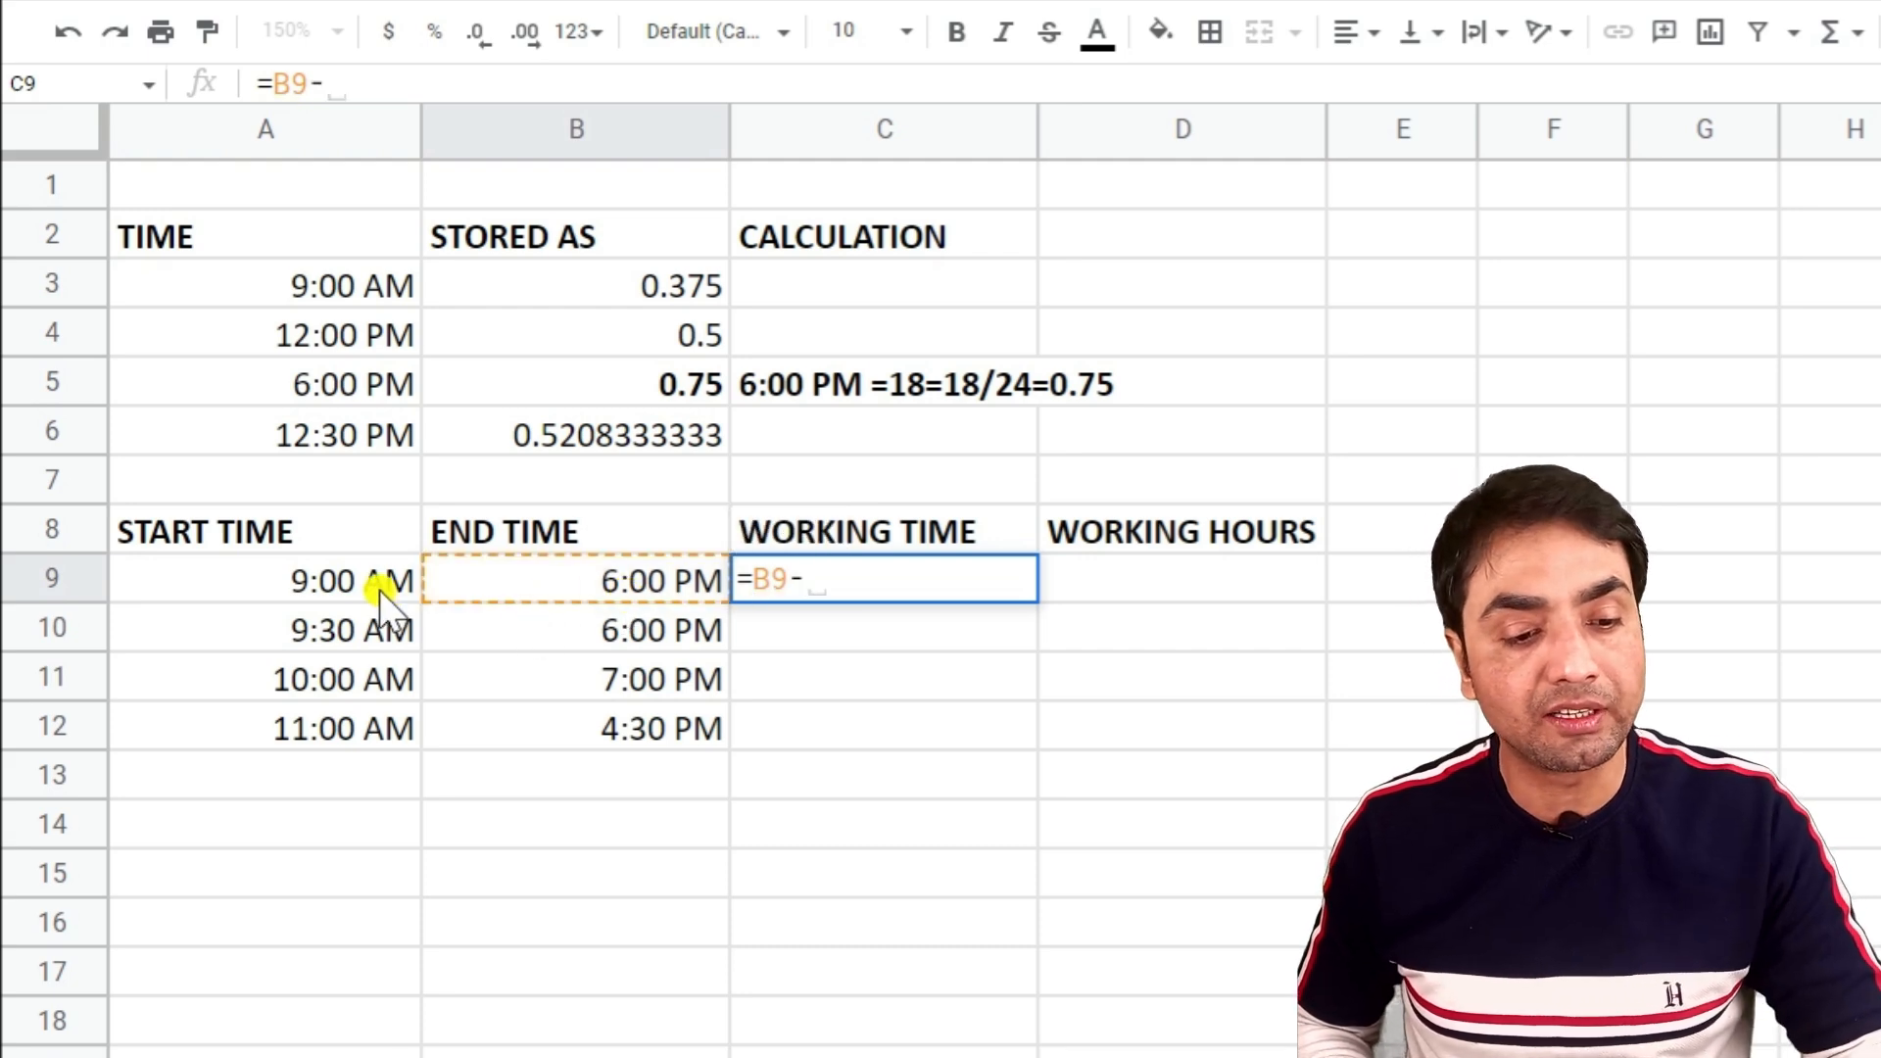
click(379, 589)
key(Return)
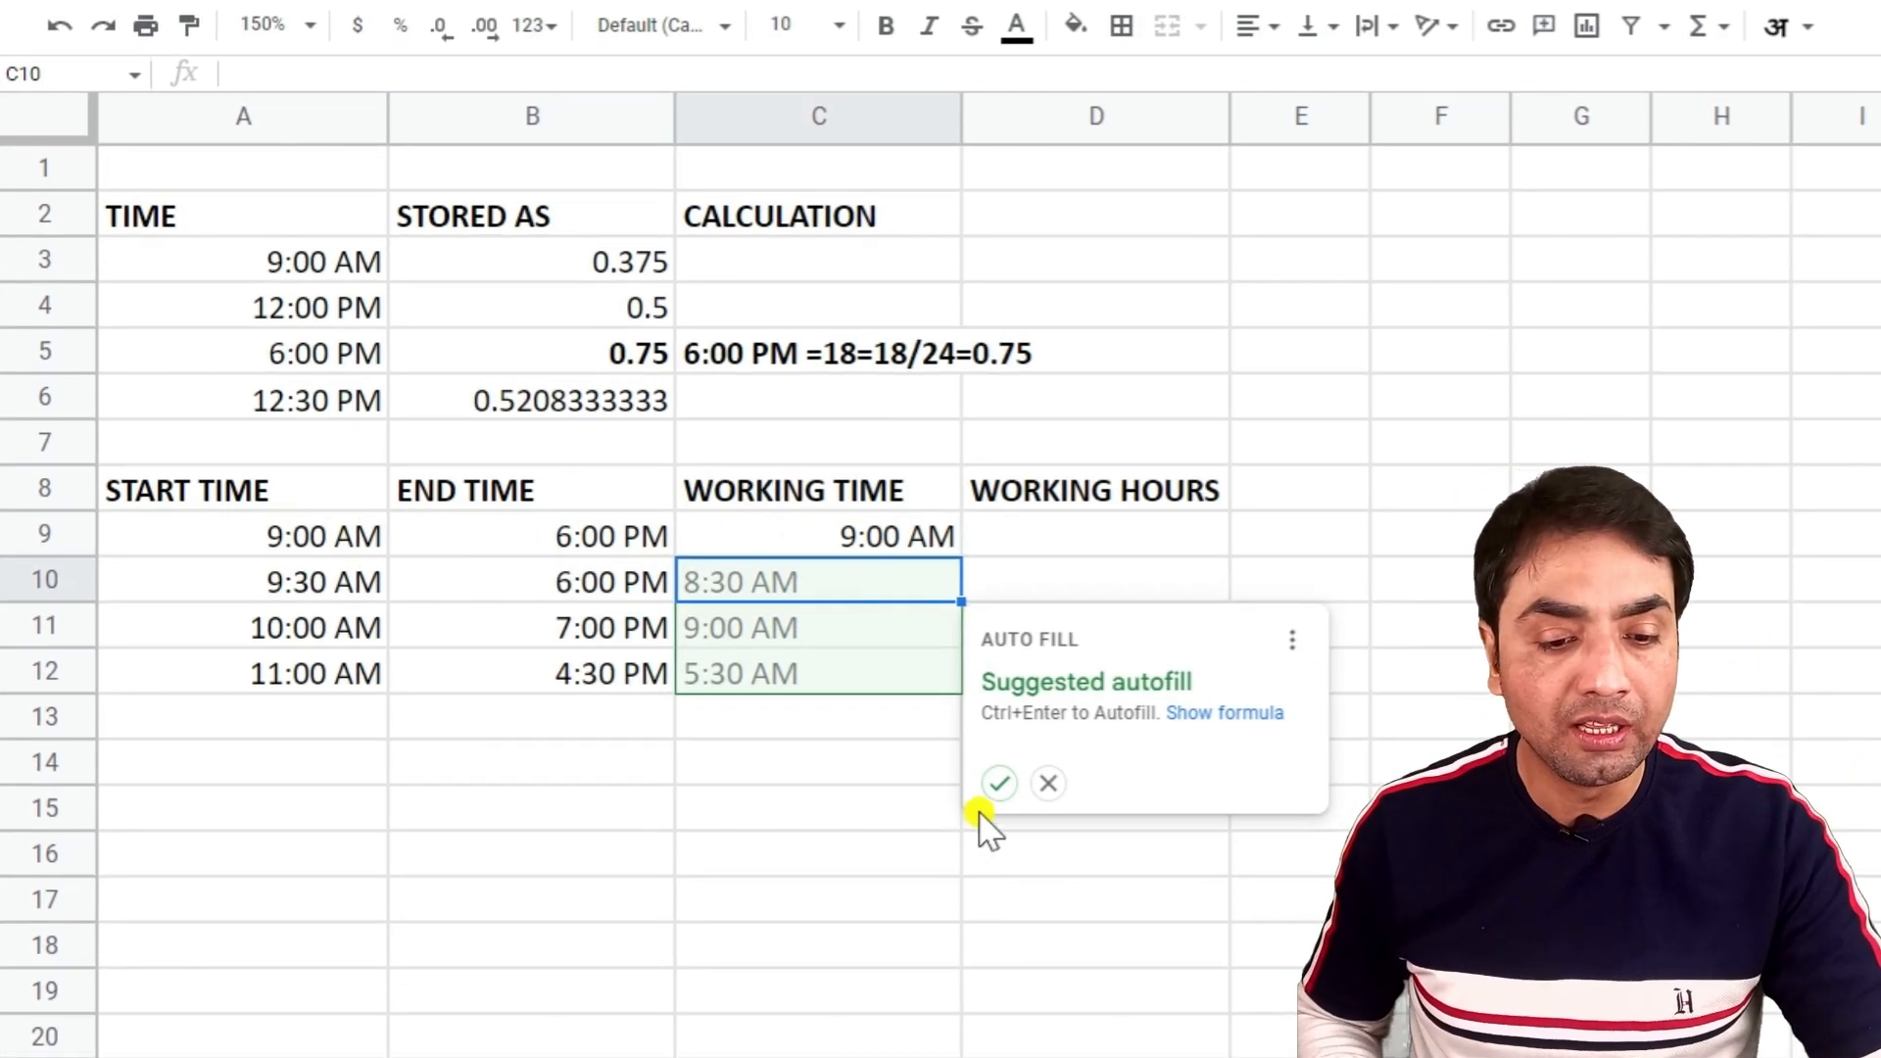
click(998, 783)
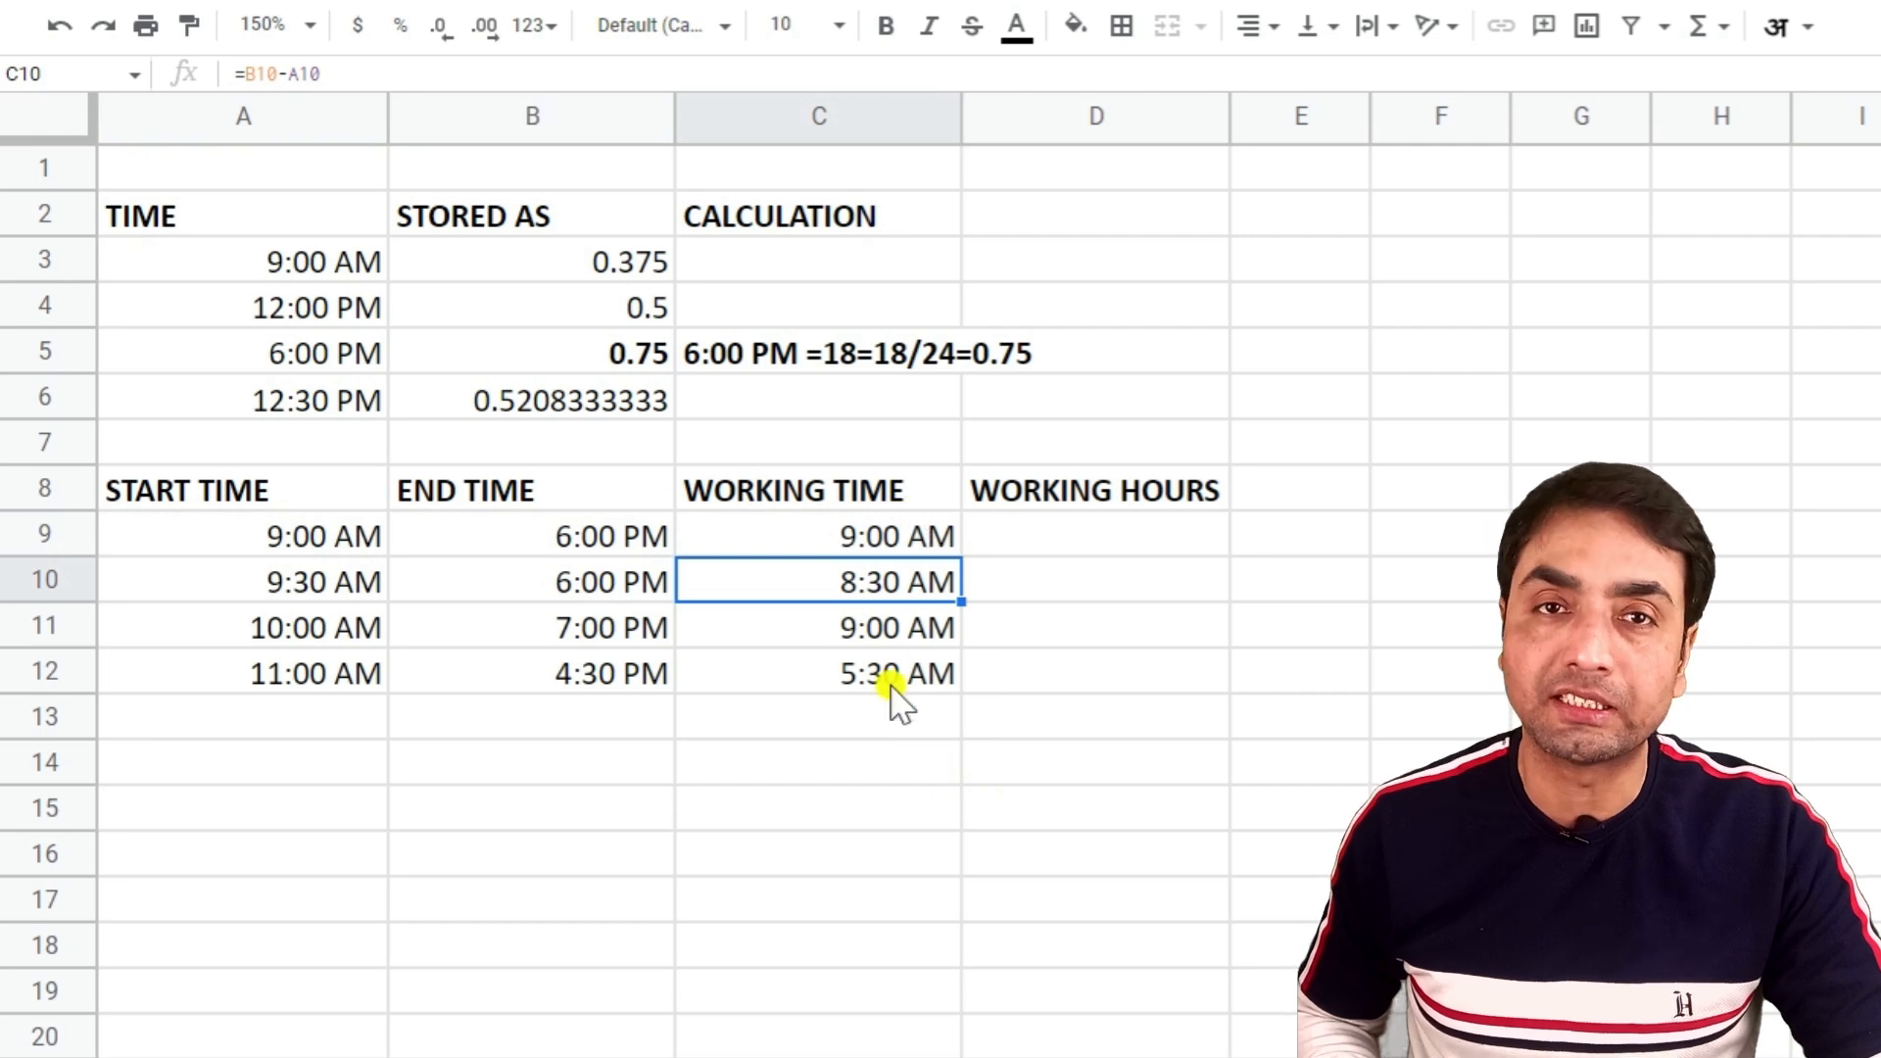
- Total the working times in cell C13 with =SUM(C9:C12)
click(848, 710)
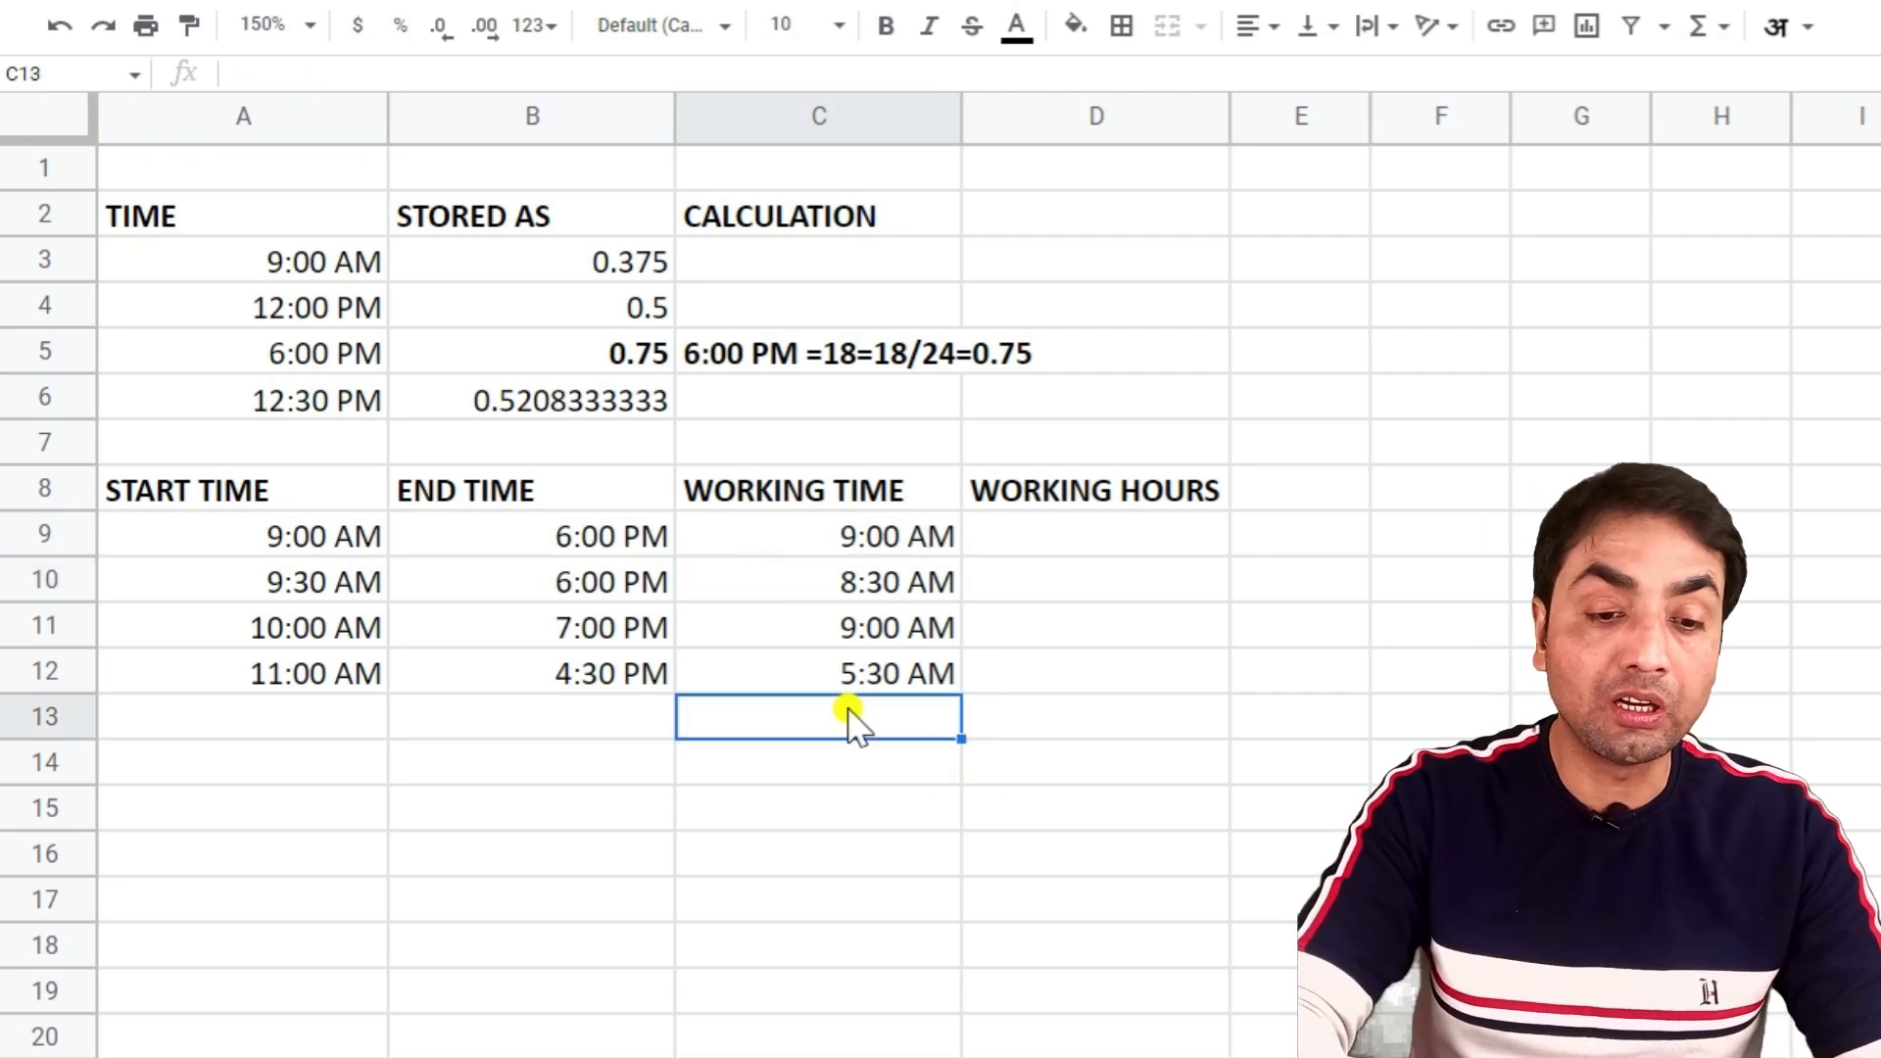
text(=SUM)
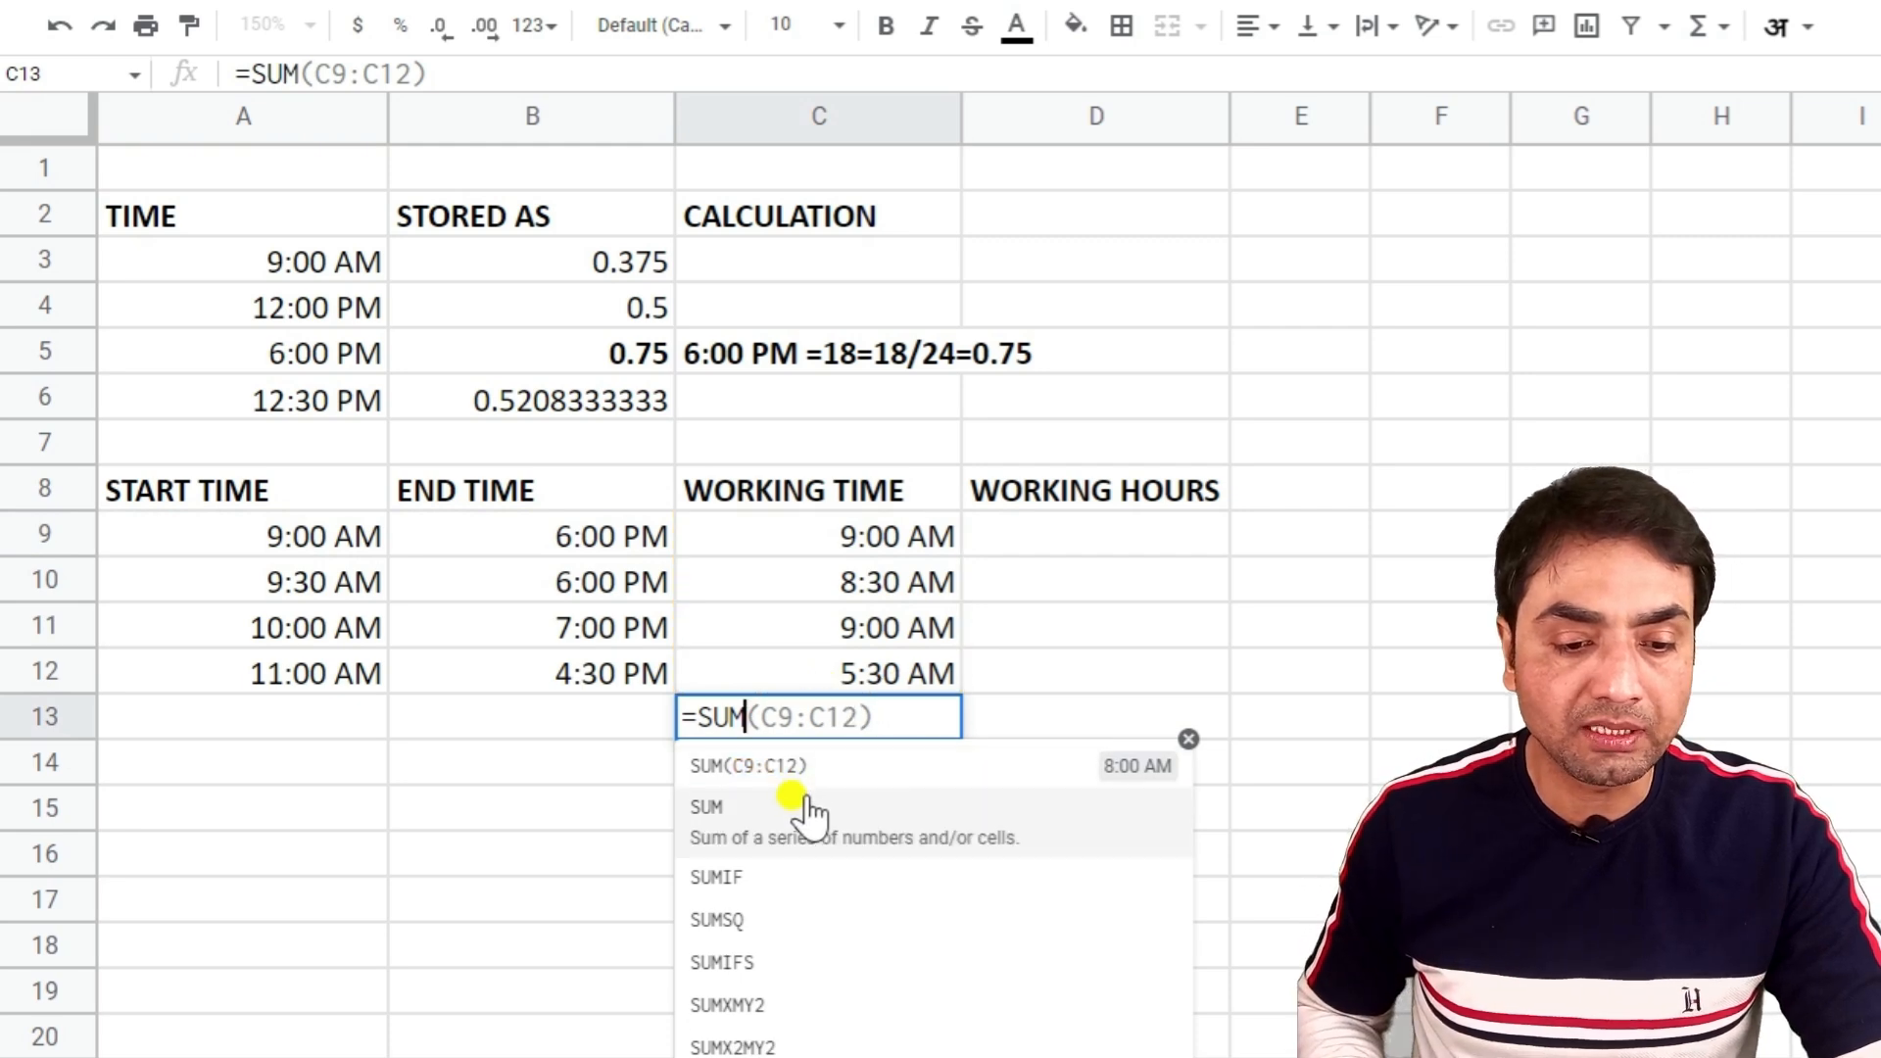
click(822, 769)
click(921, 808)
click(844, 715)
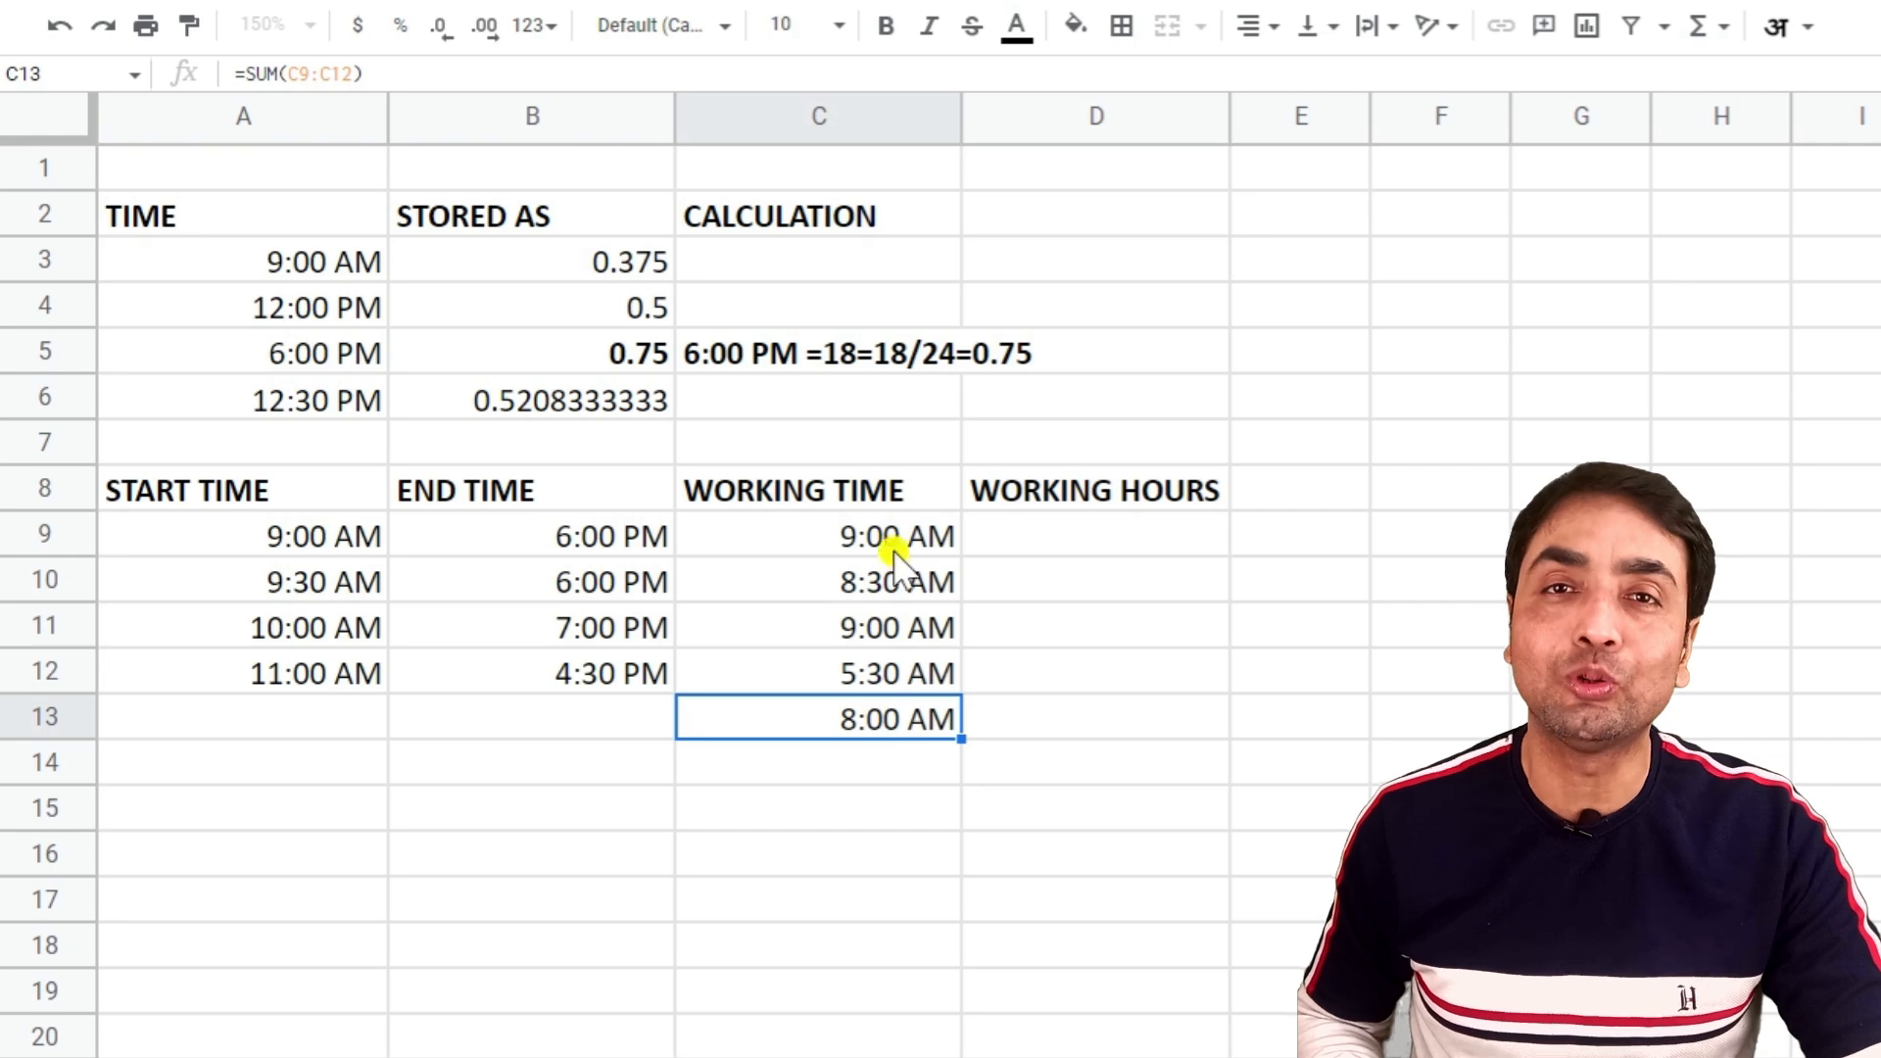
- Set the number format of the working times in C9:C12 to Duration
click(862, 550)
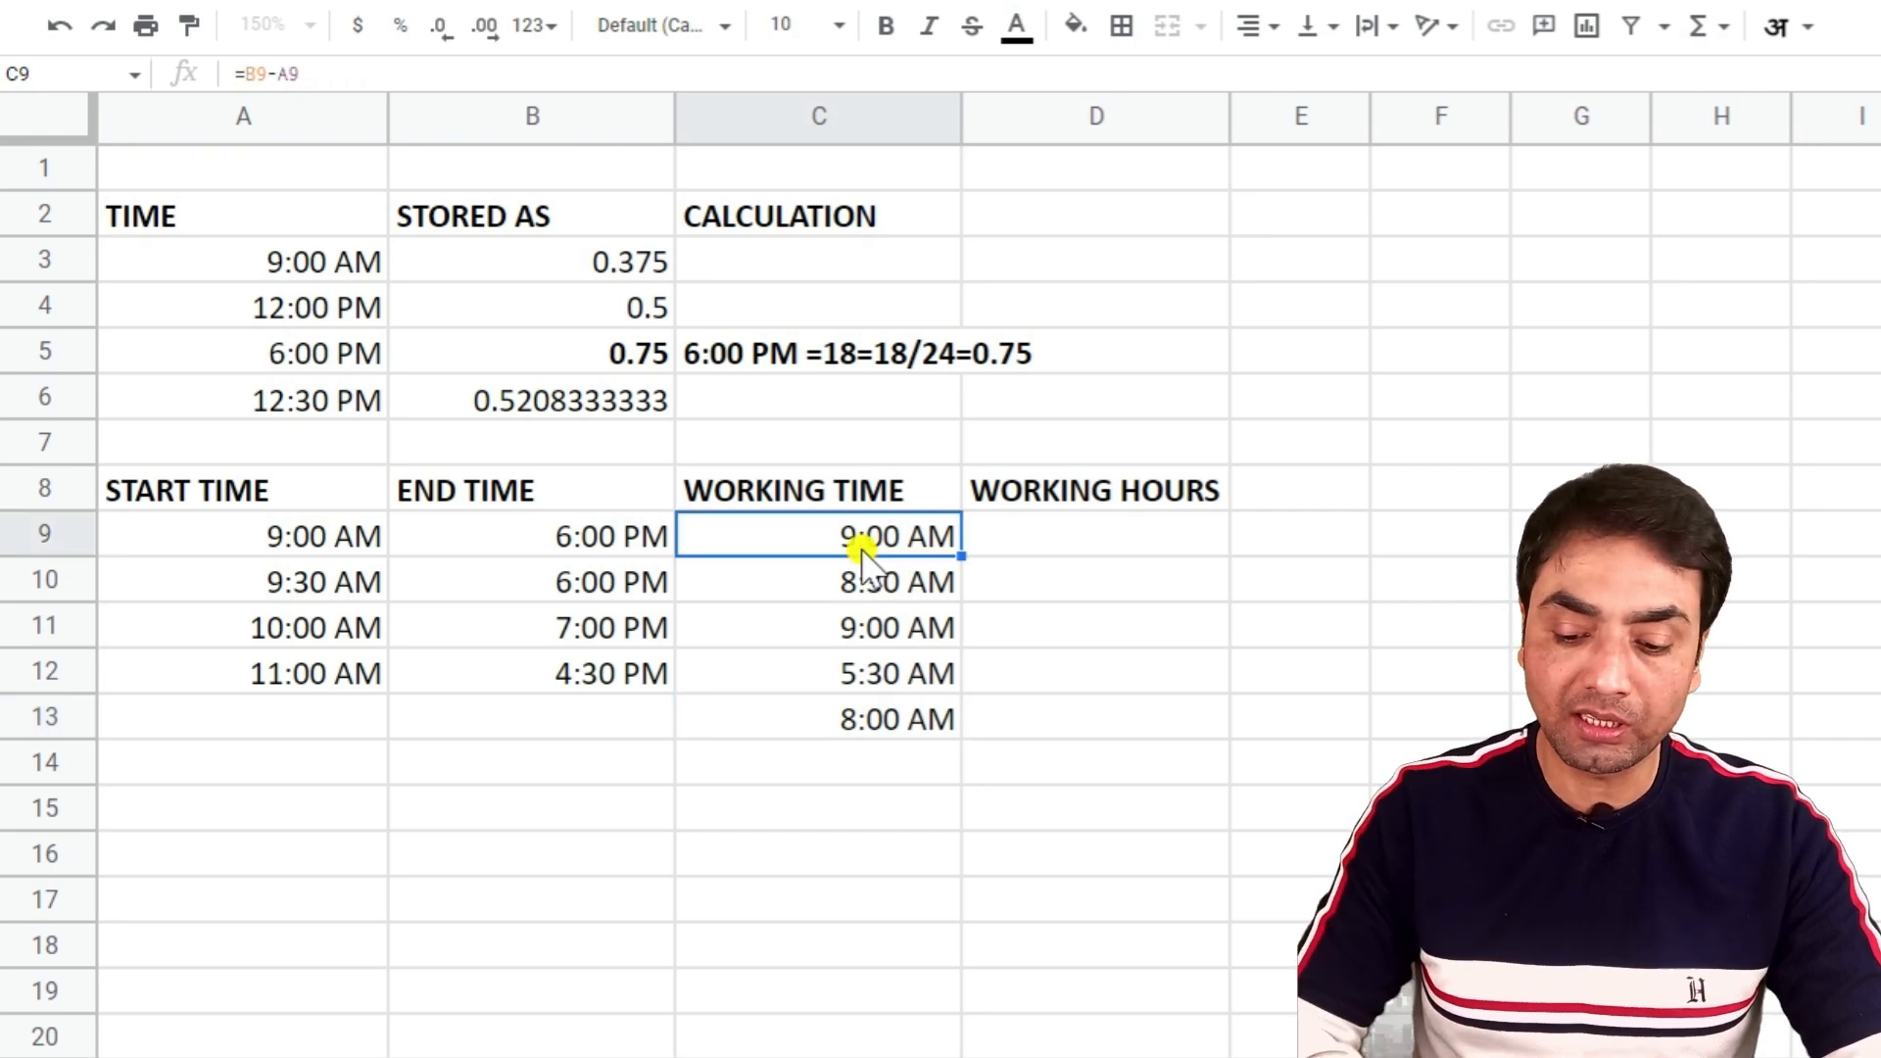
key(shift+Down)
key(shift+Down)
key(shift+Down)
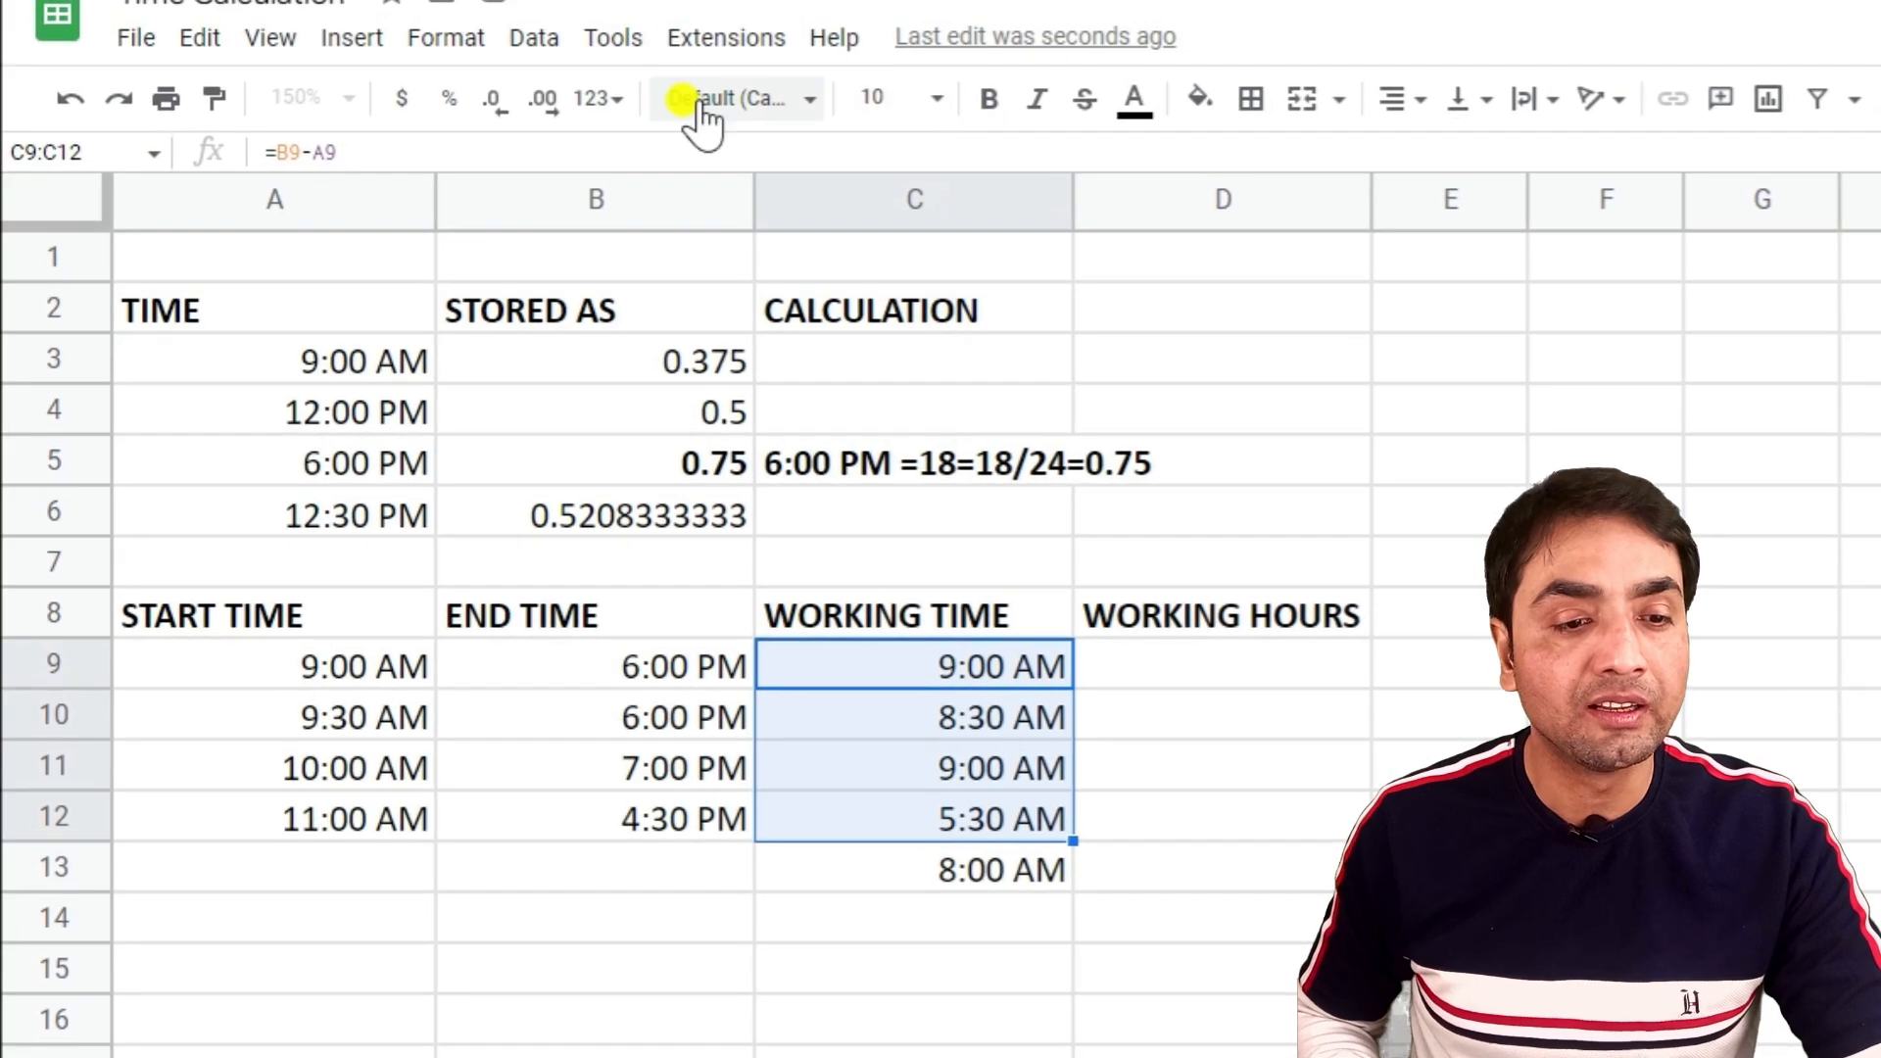
click(446, 39)
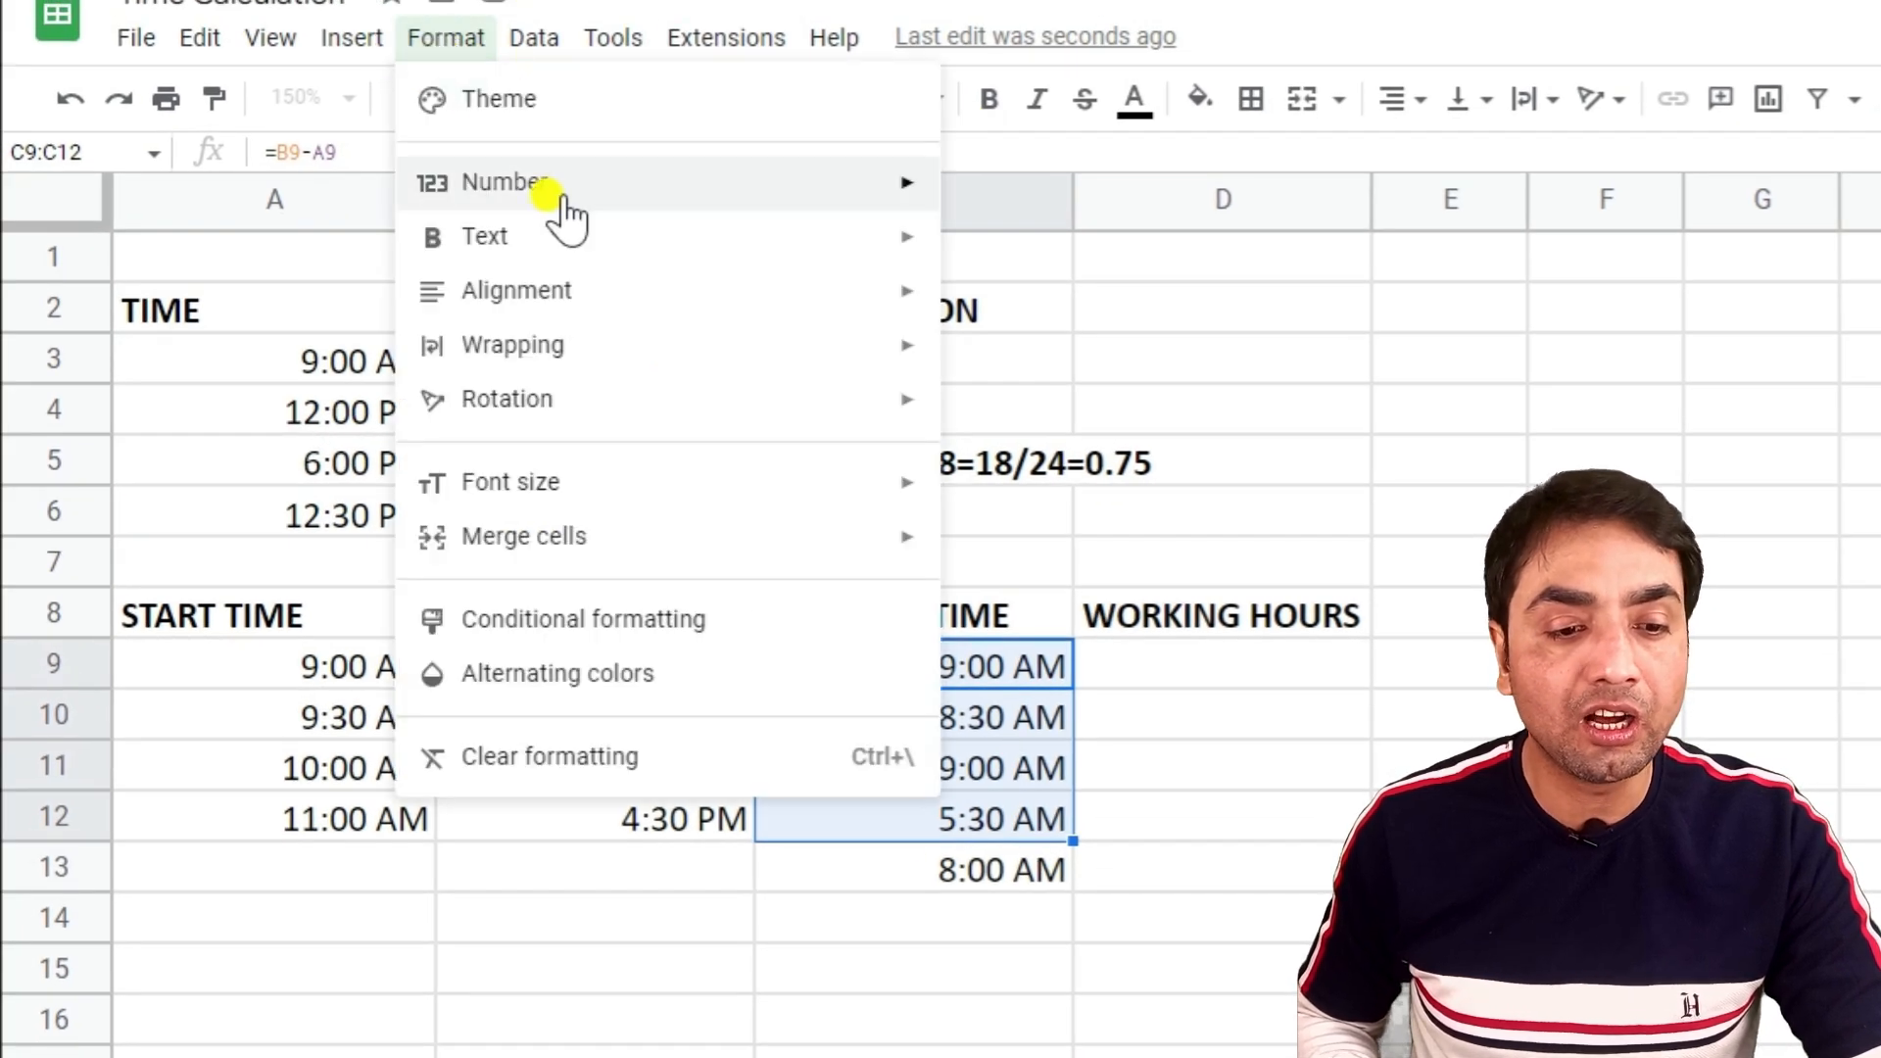
mouse_move(568, 205)
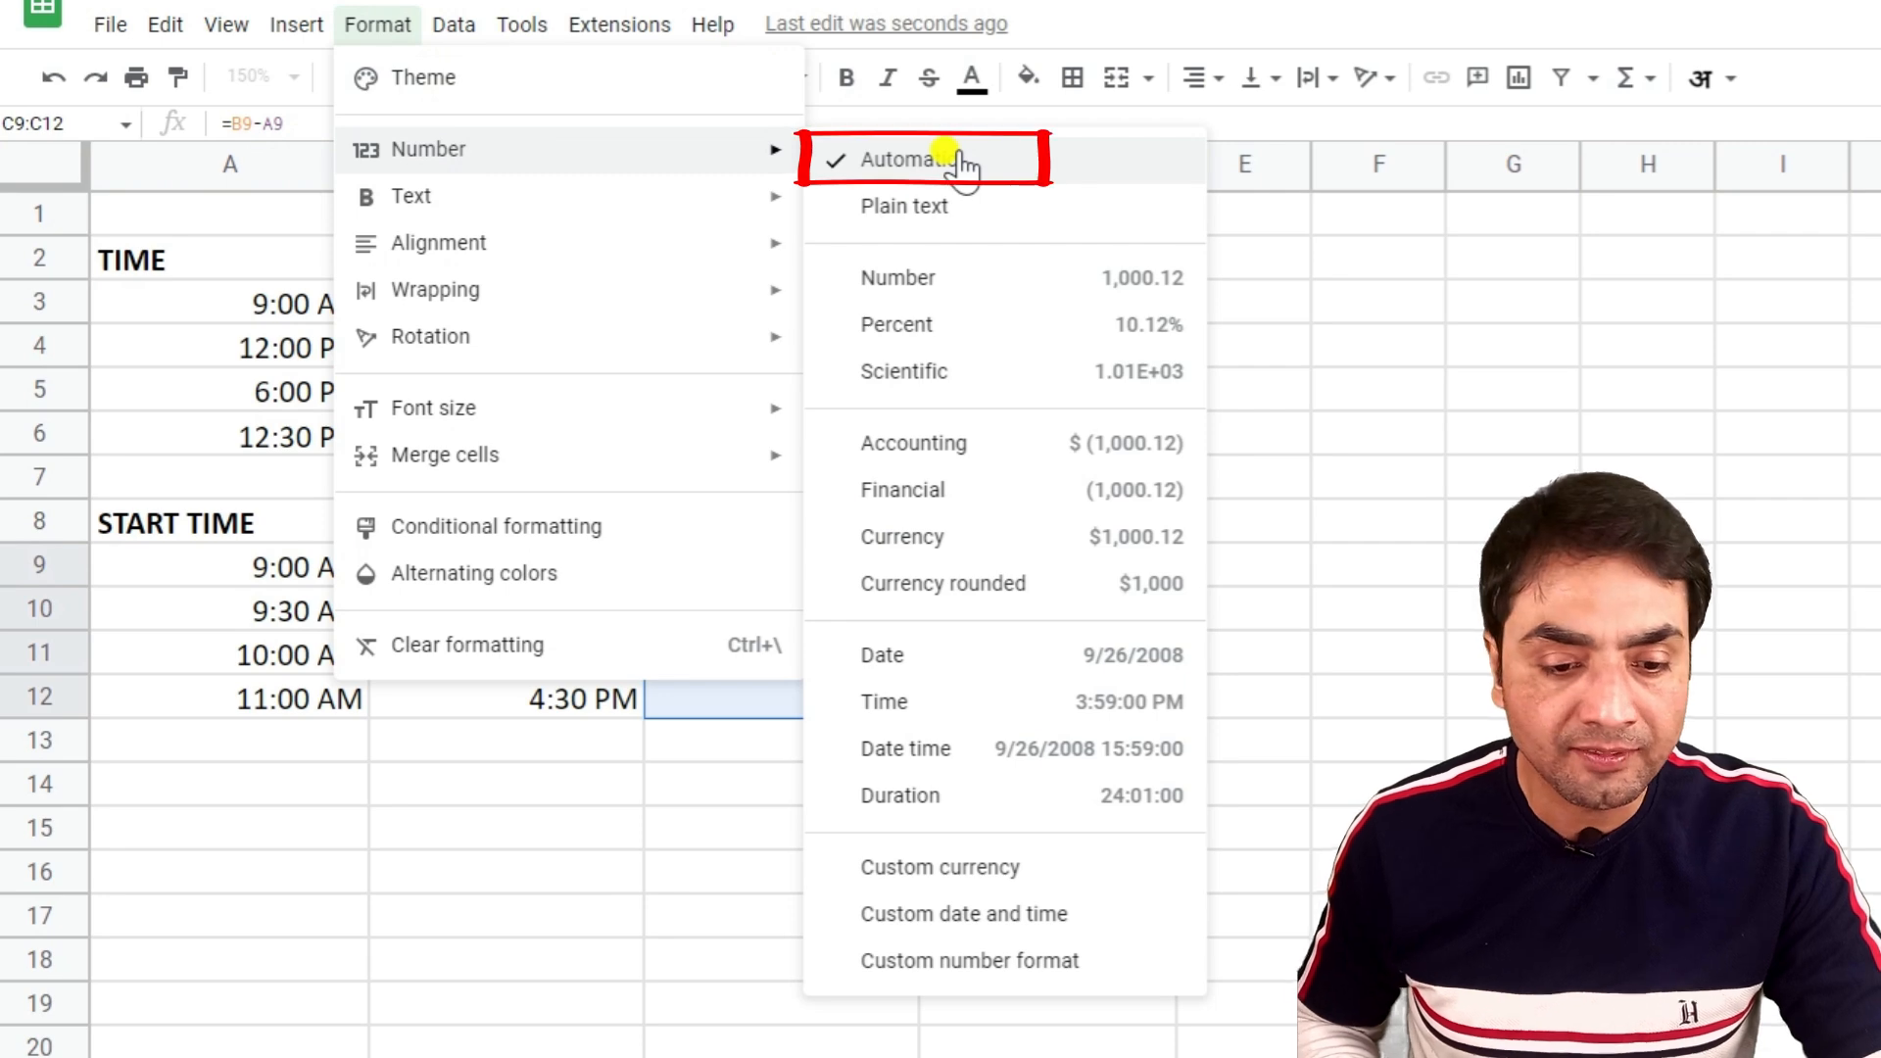
click(891, 799)
click(1107, 750)
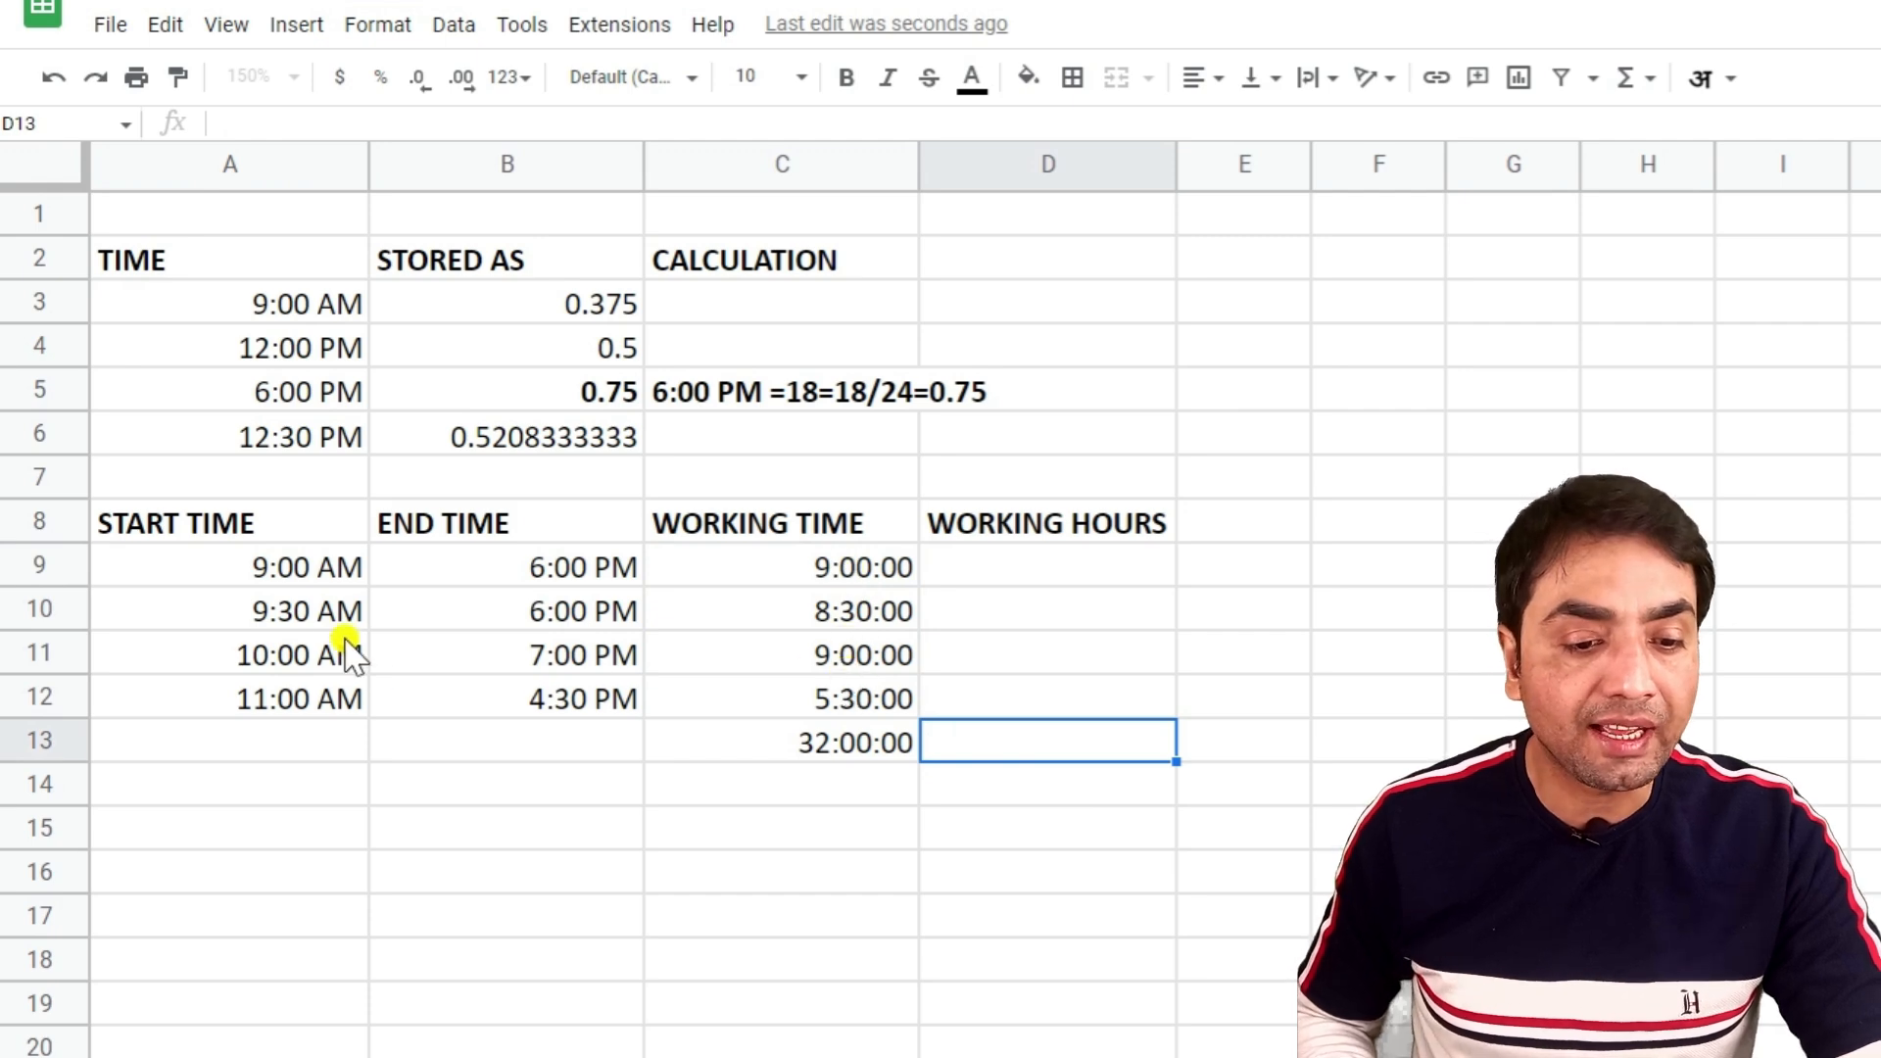
click(806, 571)
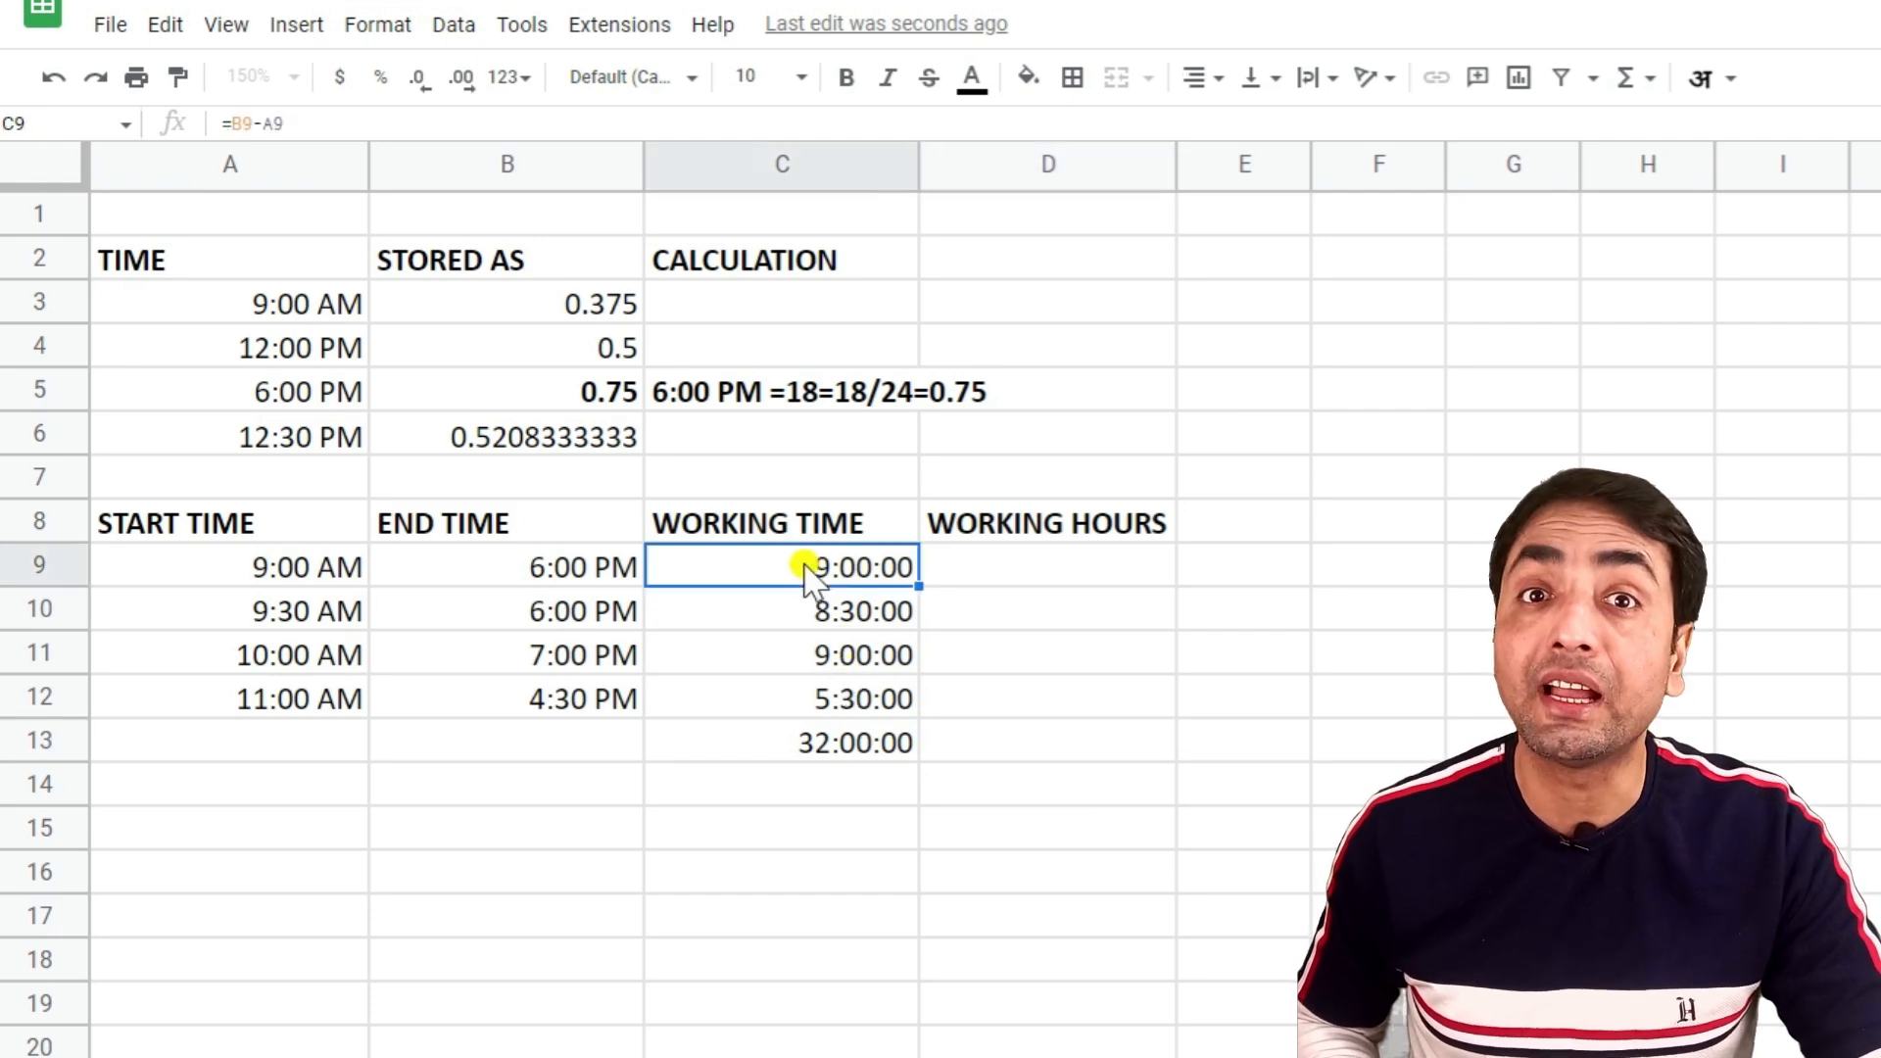
click(837, 754)
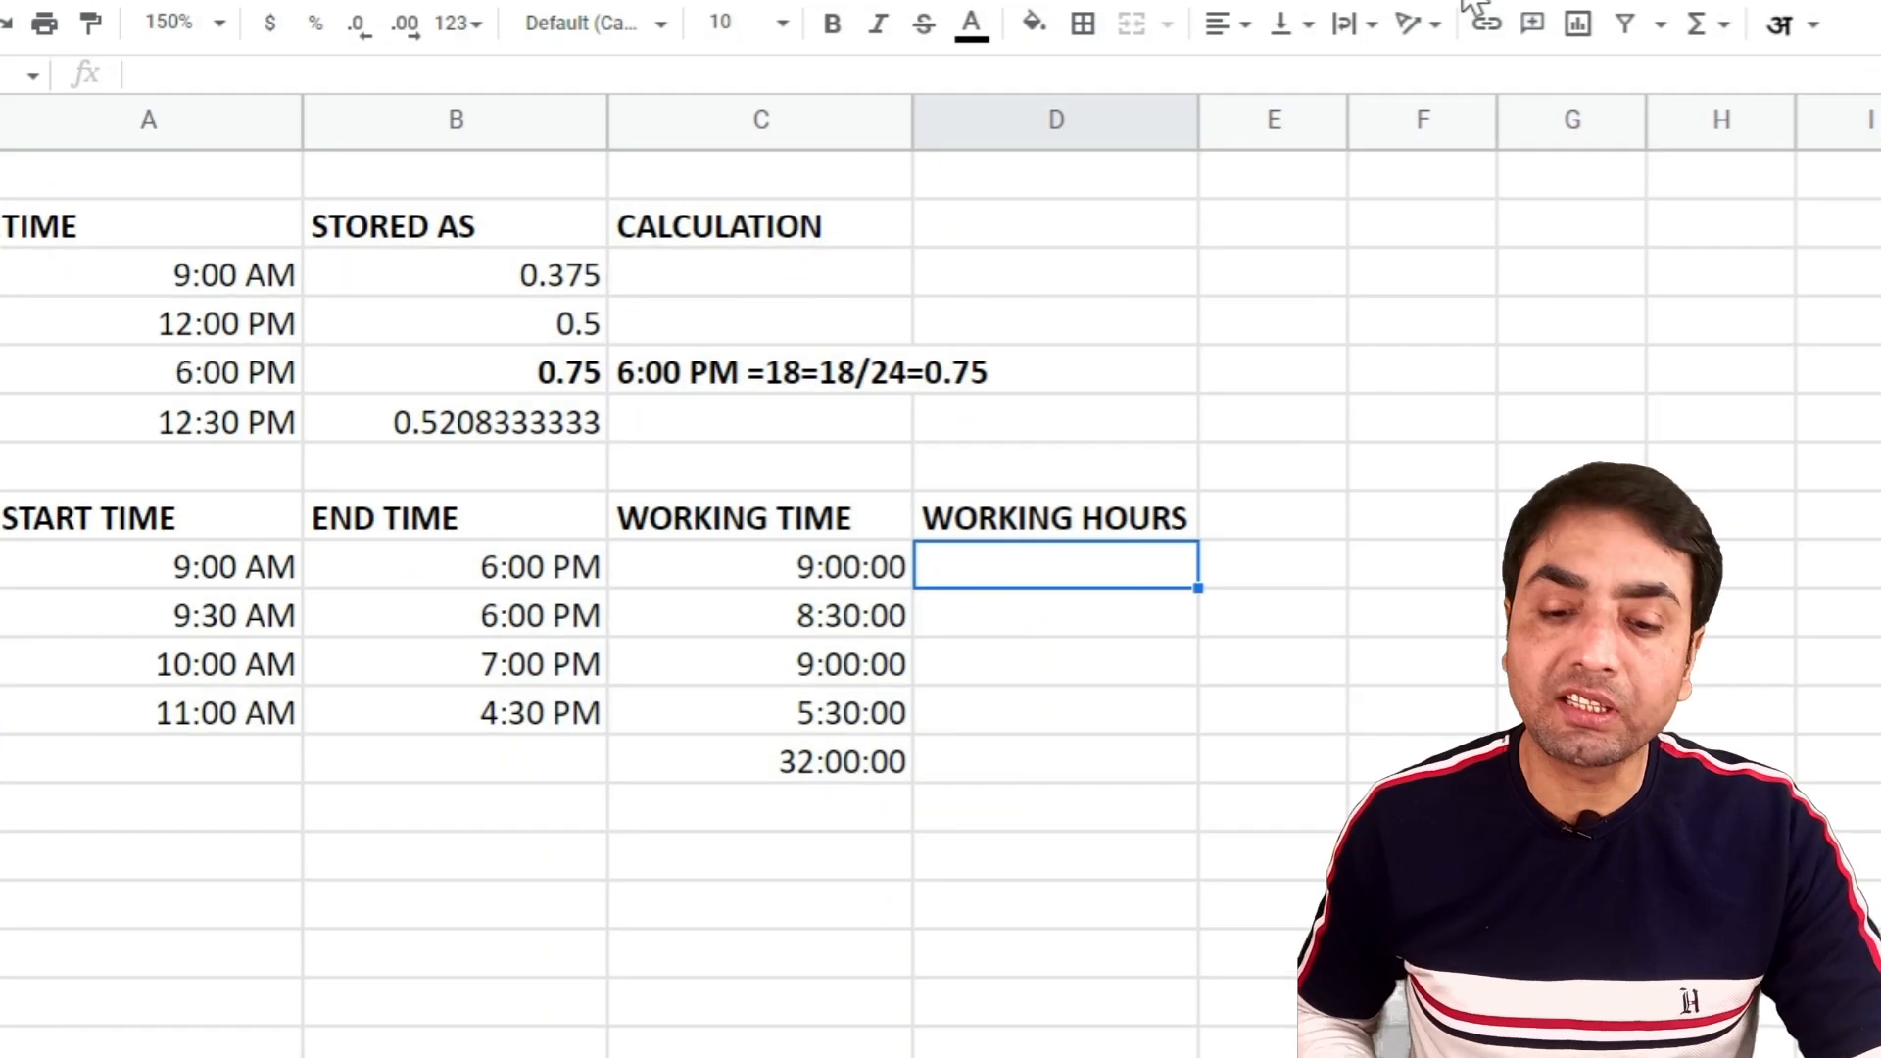
- Calculate the working hours in D9 with =(B9-A9)*24 and accept the suggested autofill for D10:D13
text(=)
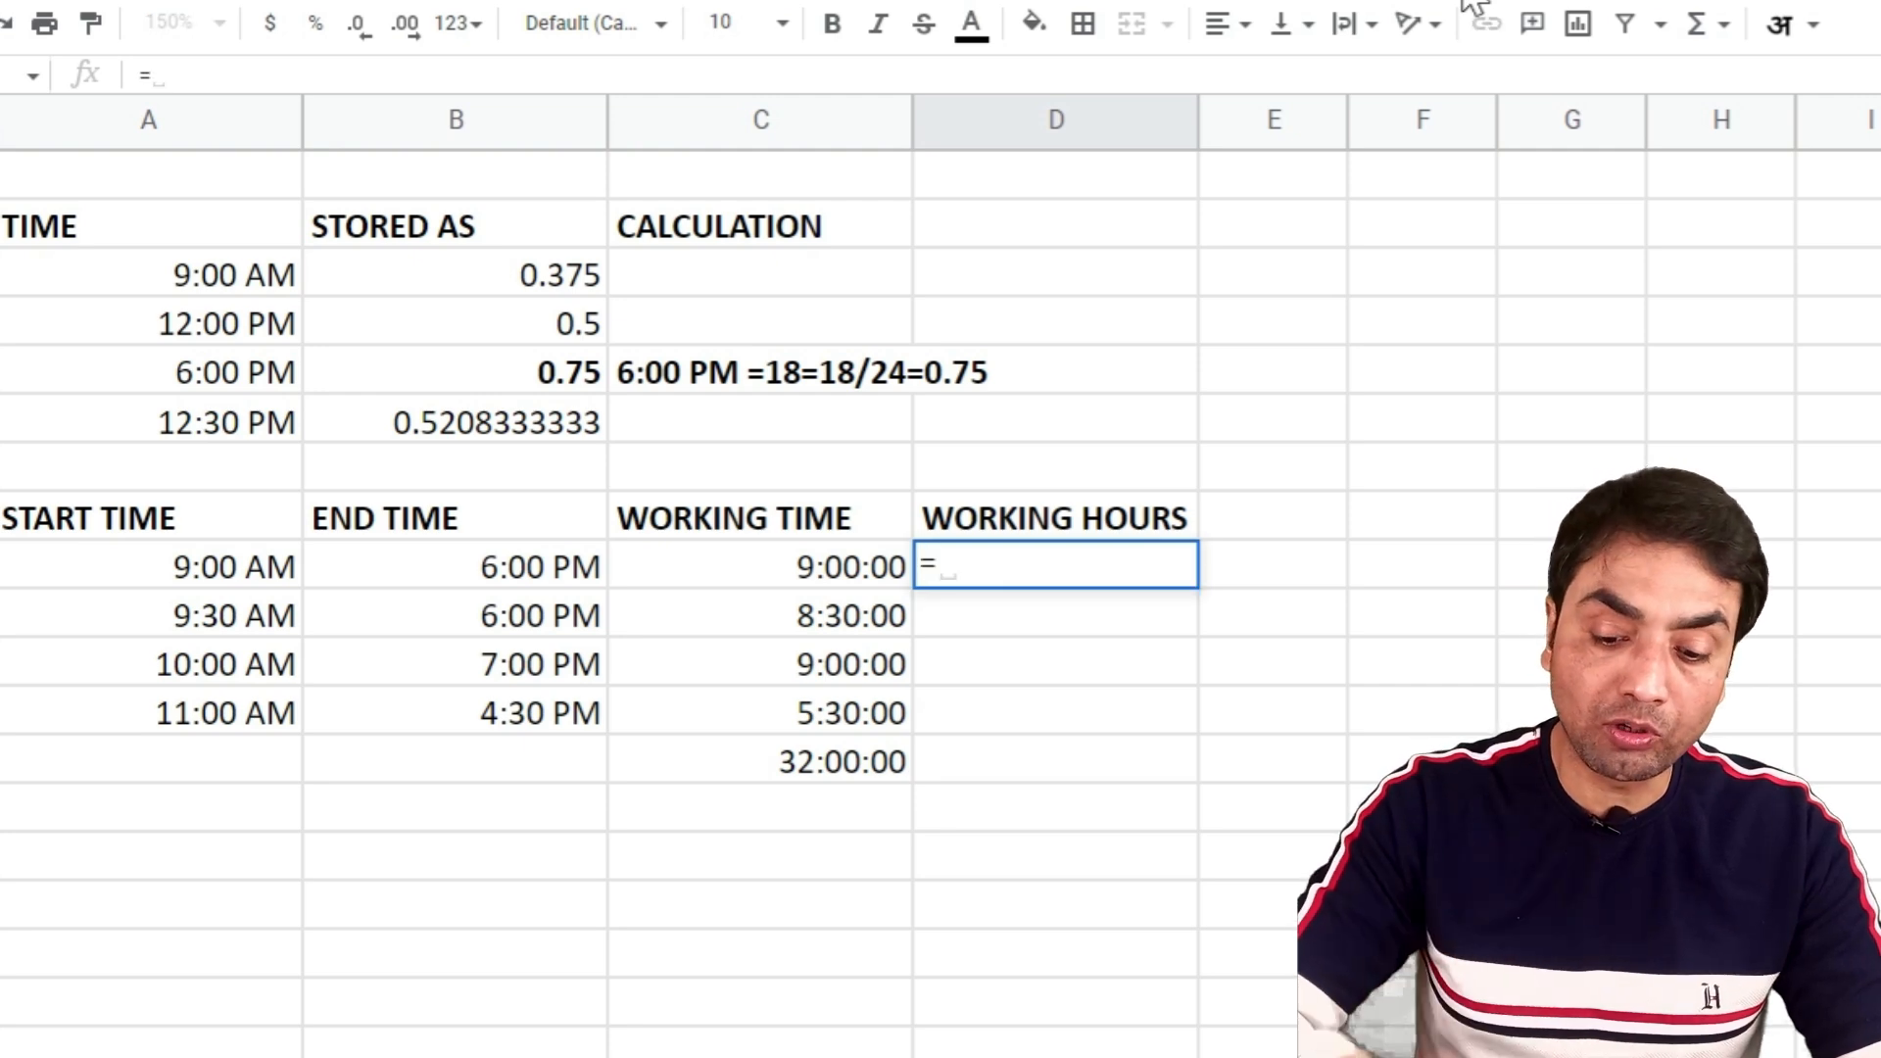
text(()
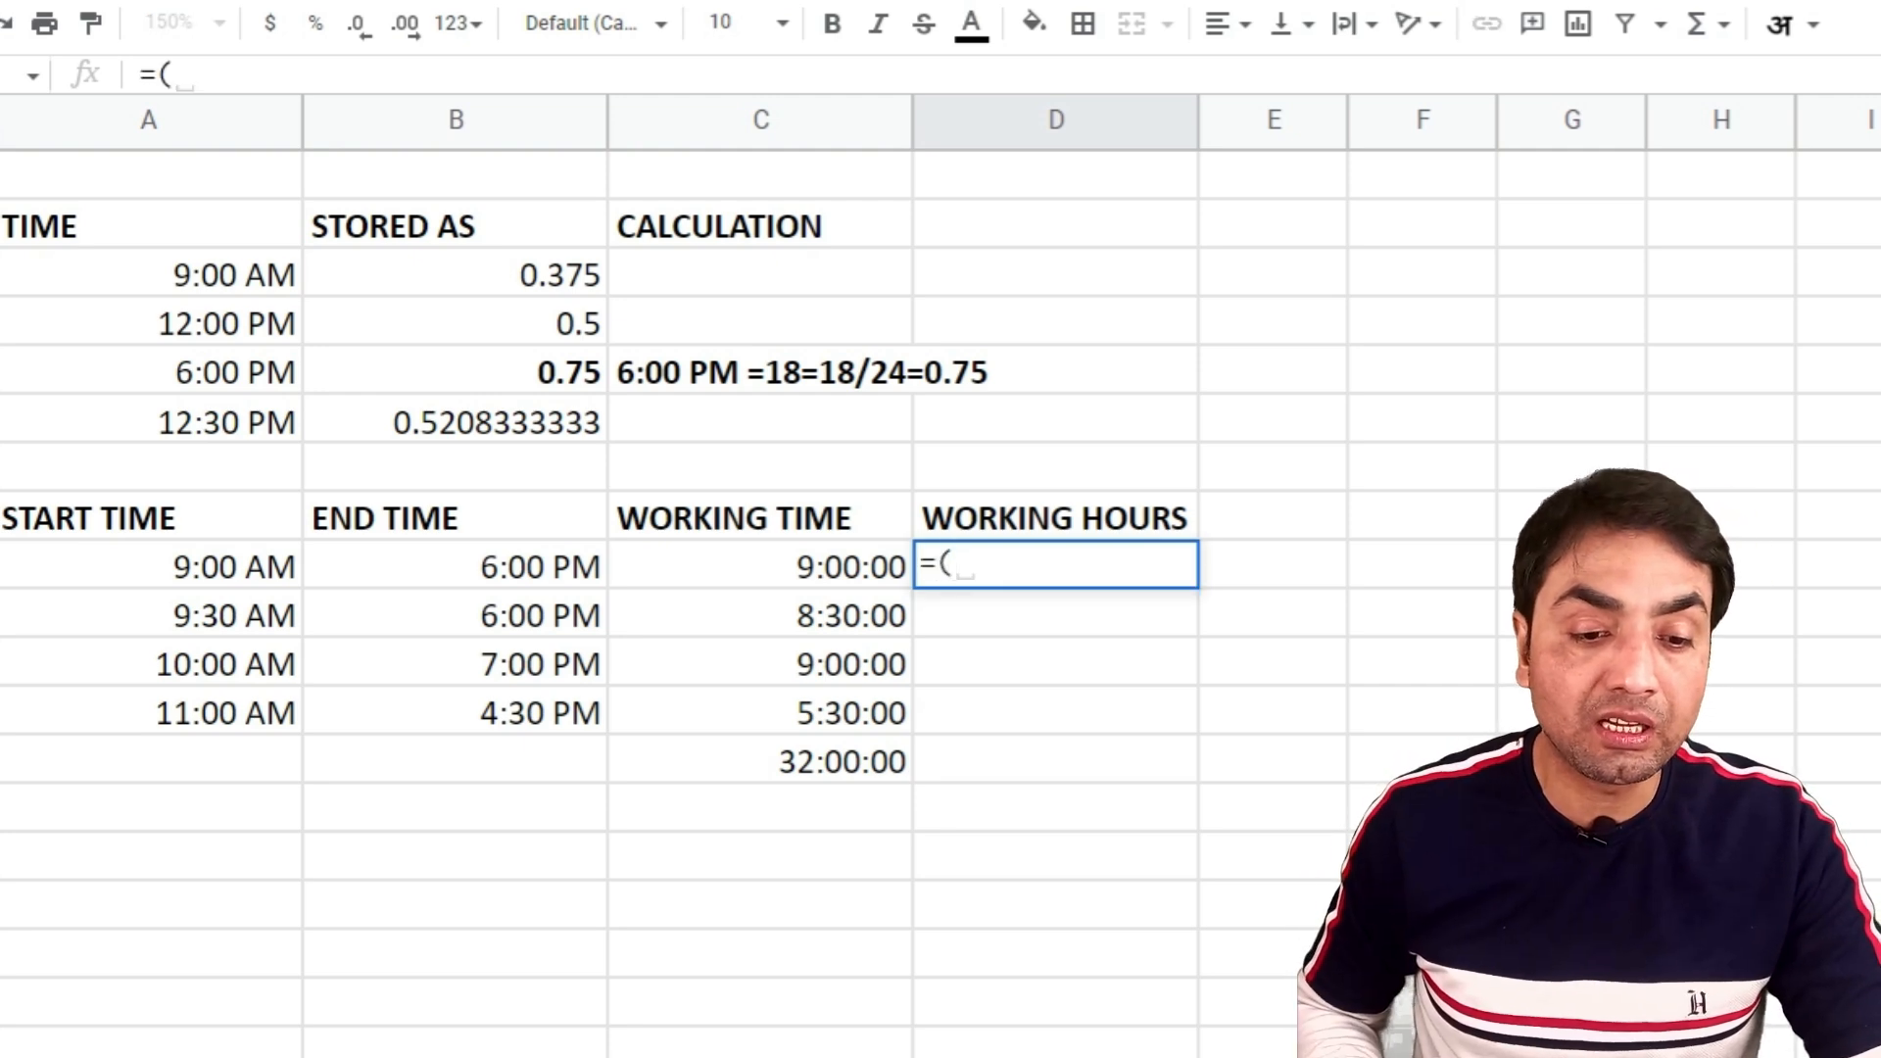
click(437, 586)
text(-)
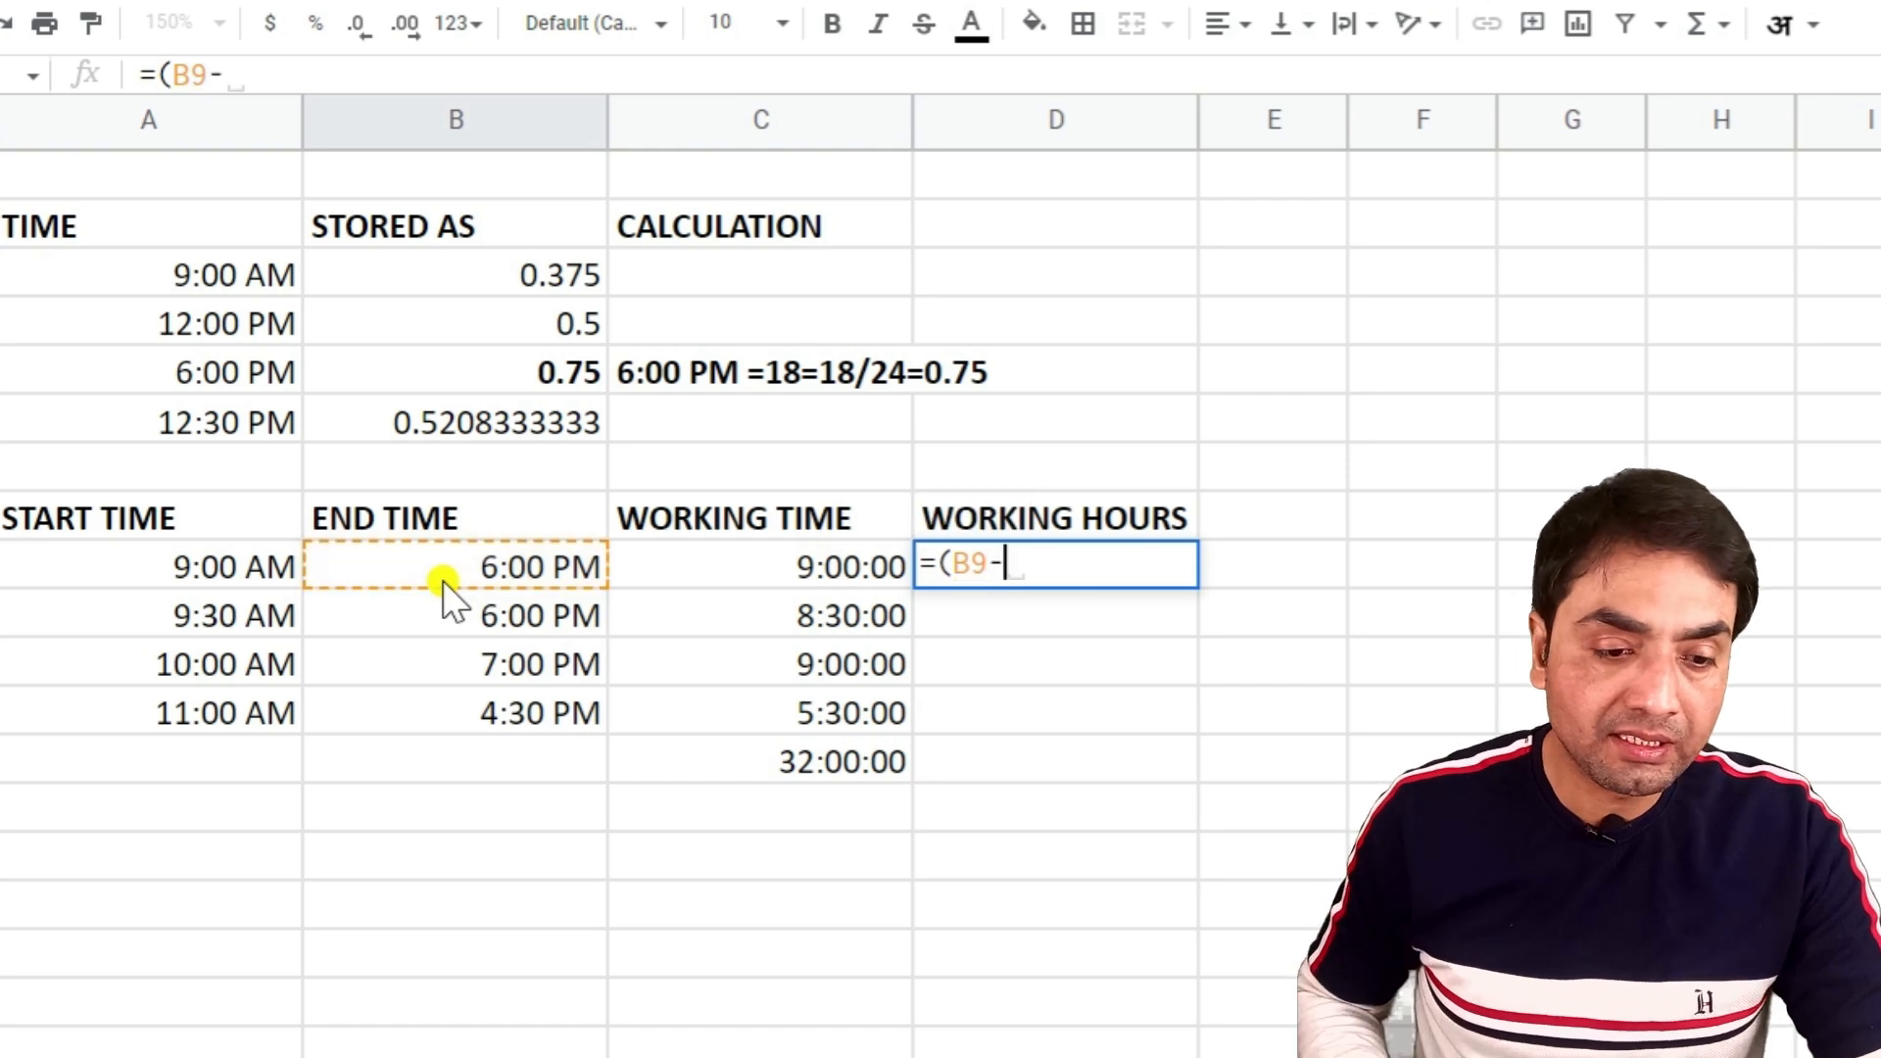
click(227, 564)
text()*2)
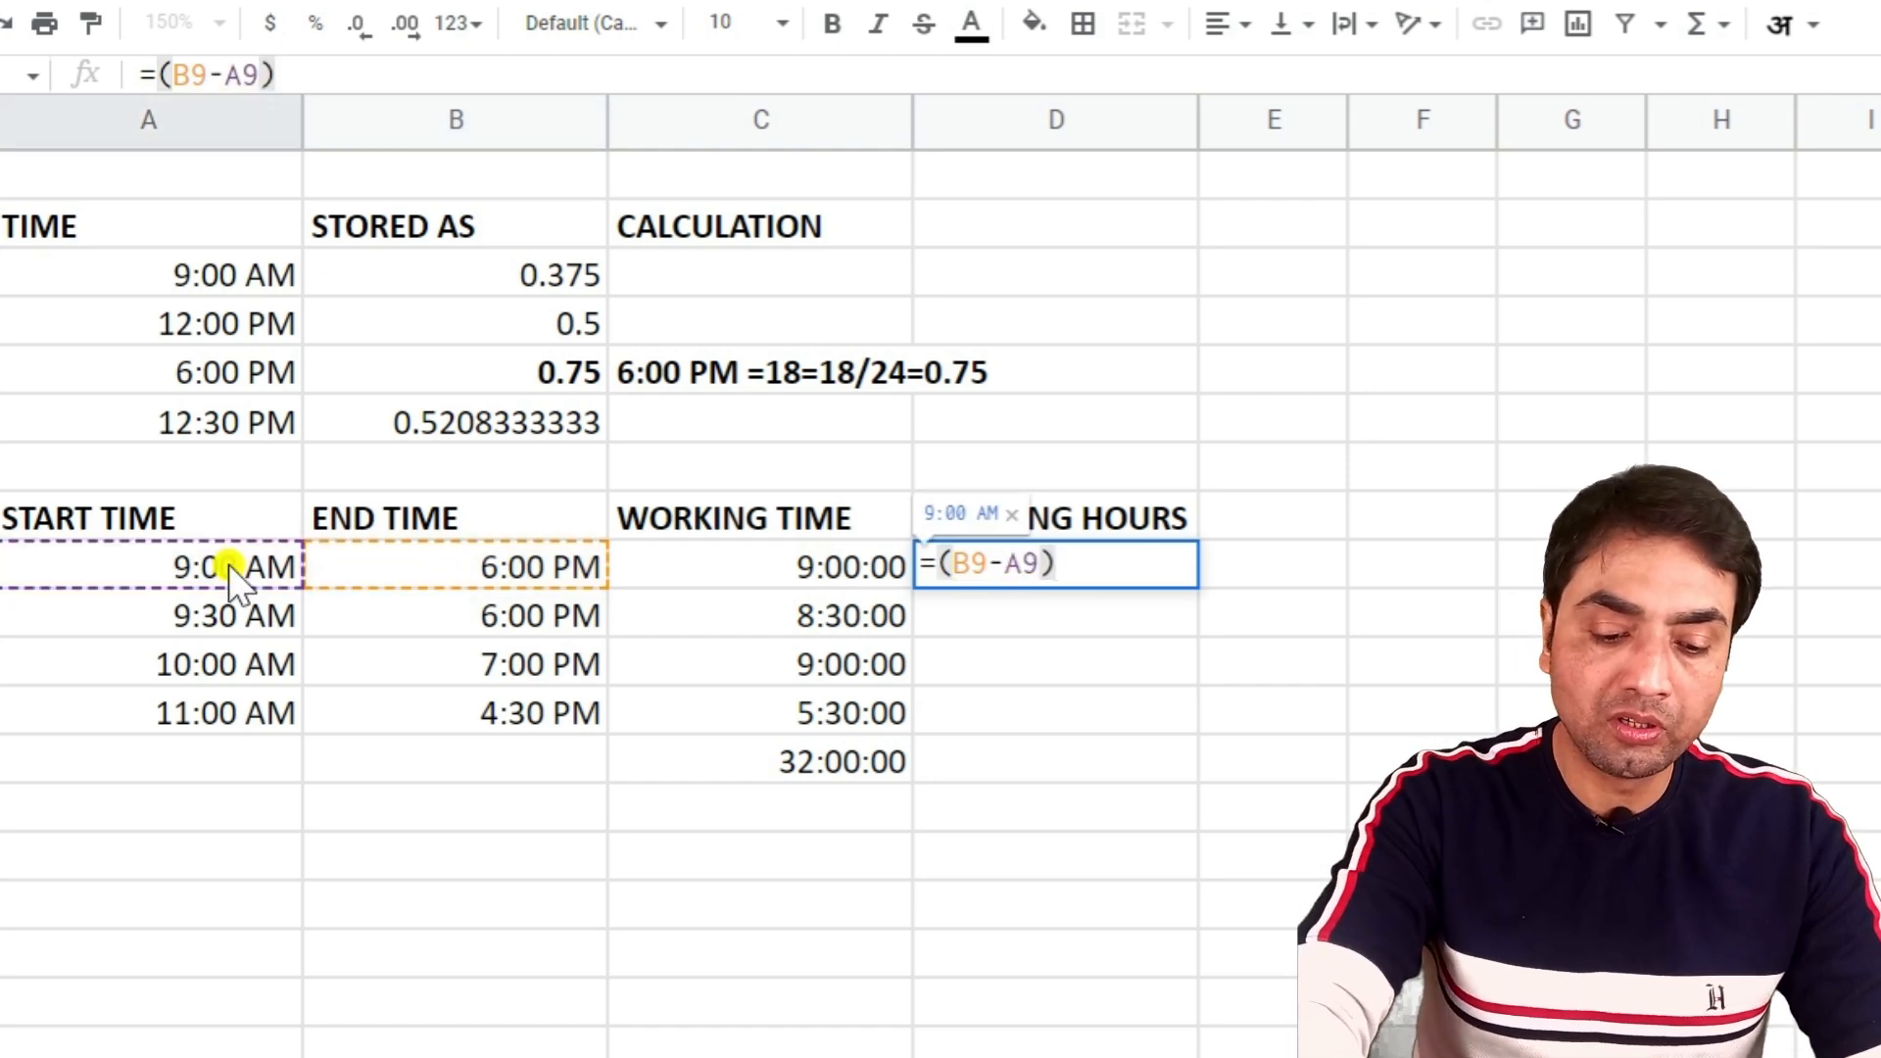
text(4)
key(Return)
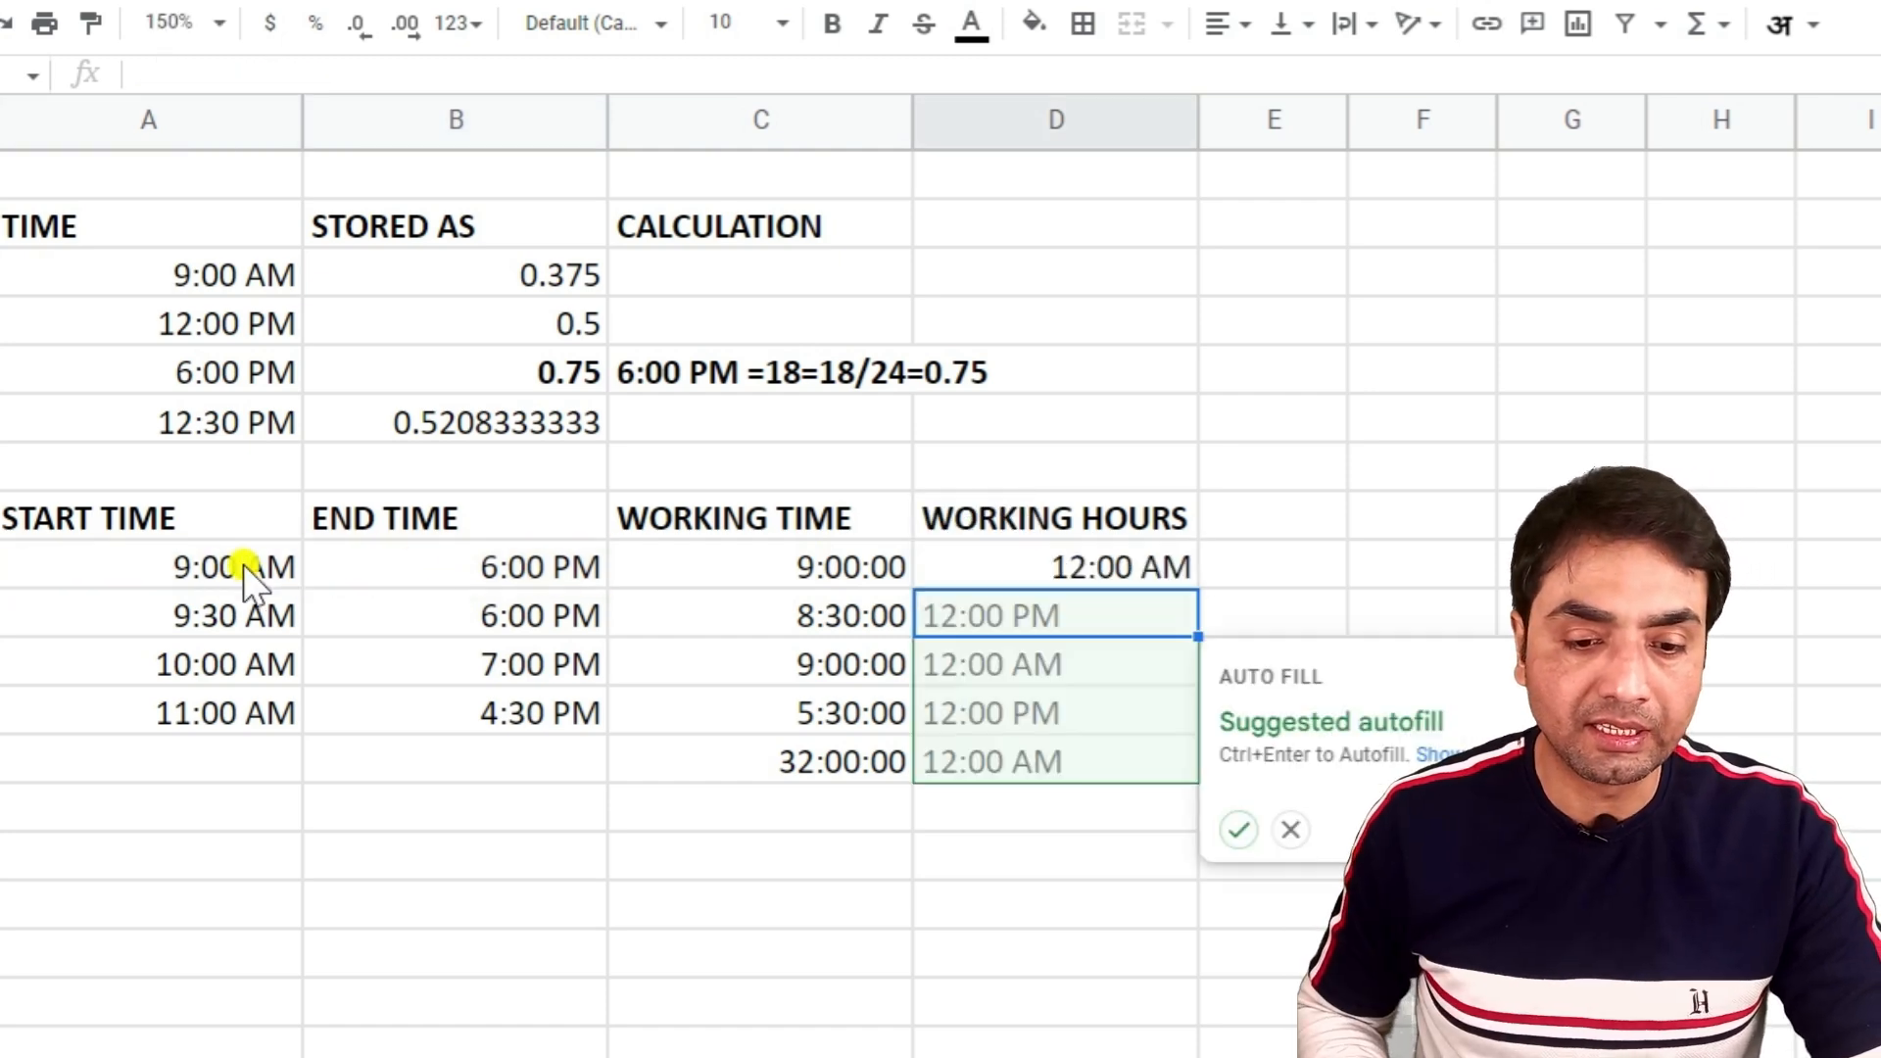
key(ctrl+Return)
- Set the number format of the working hours in D9:D12 to Number
click(1108, 561)
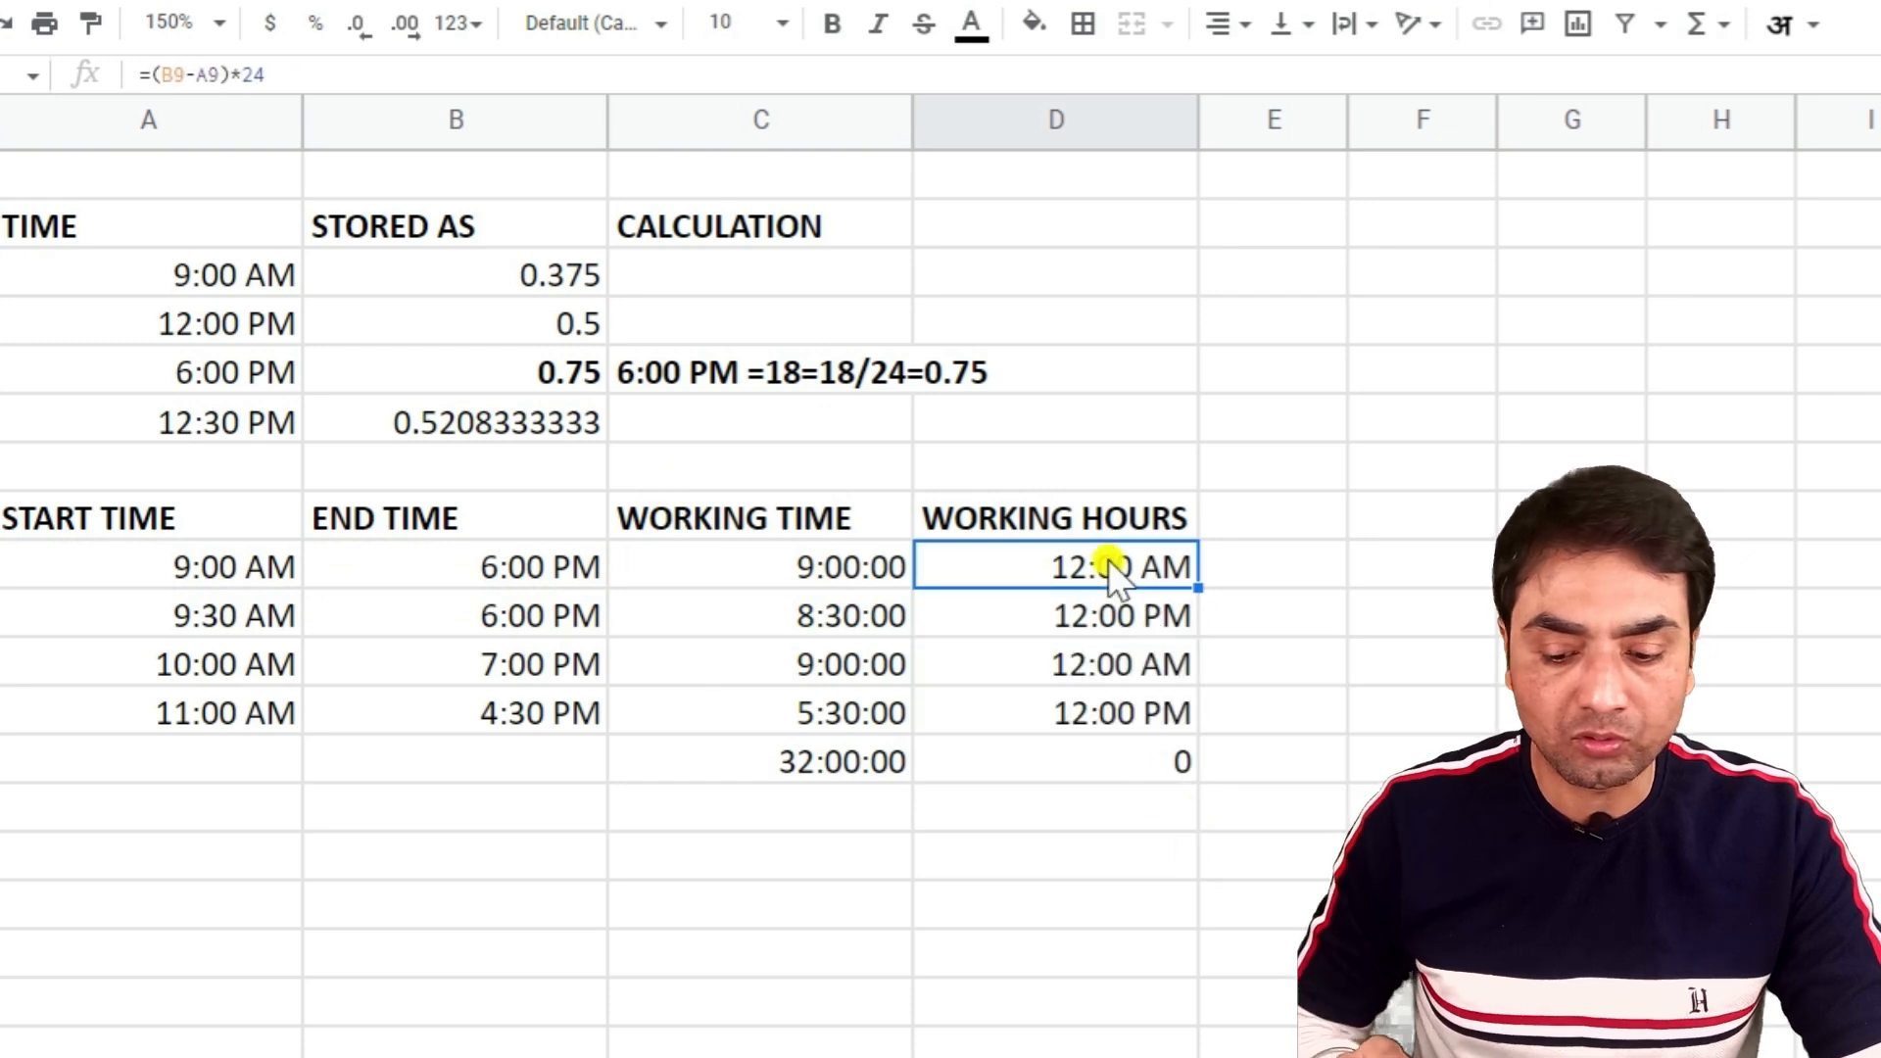
key(shift+Down)
key(shift+Down)
key(shift+Down)
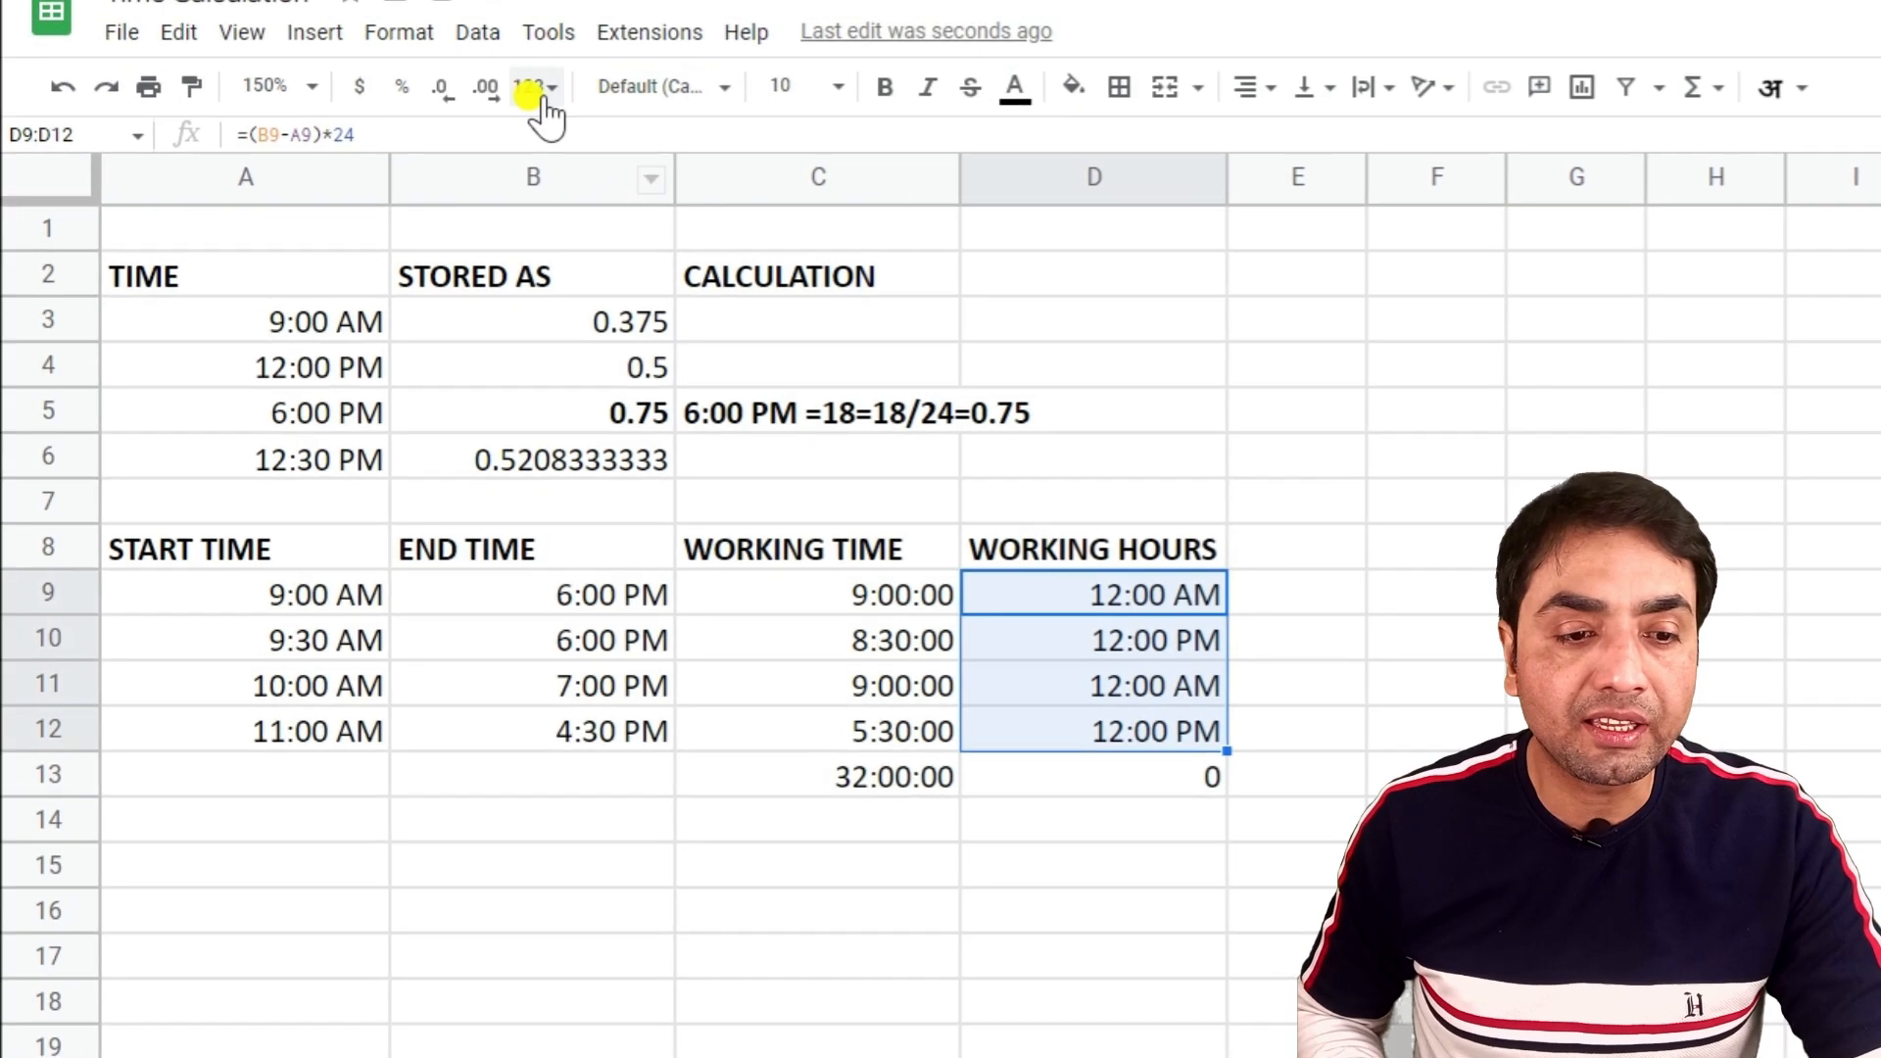
click(403, 40)
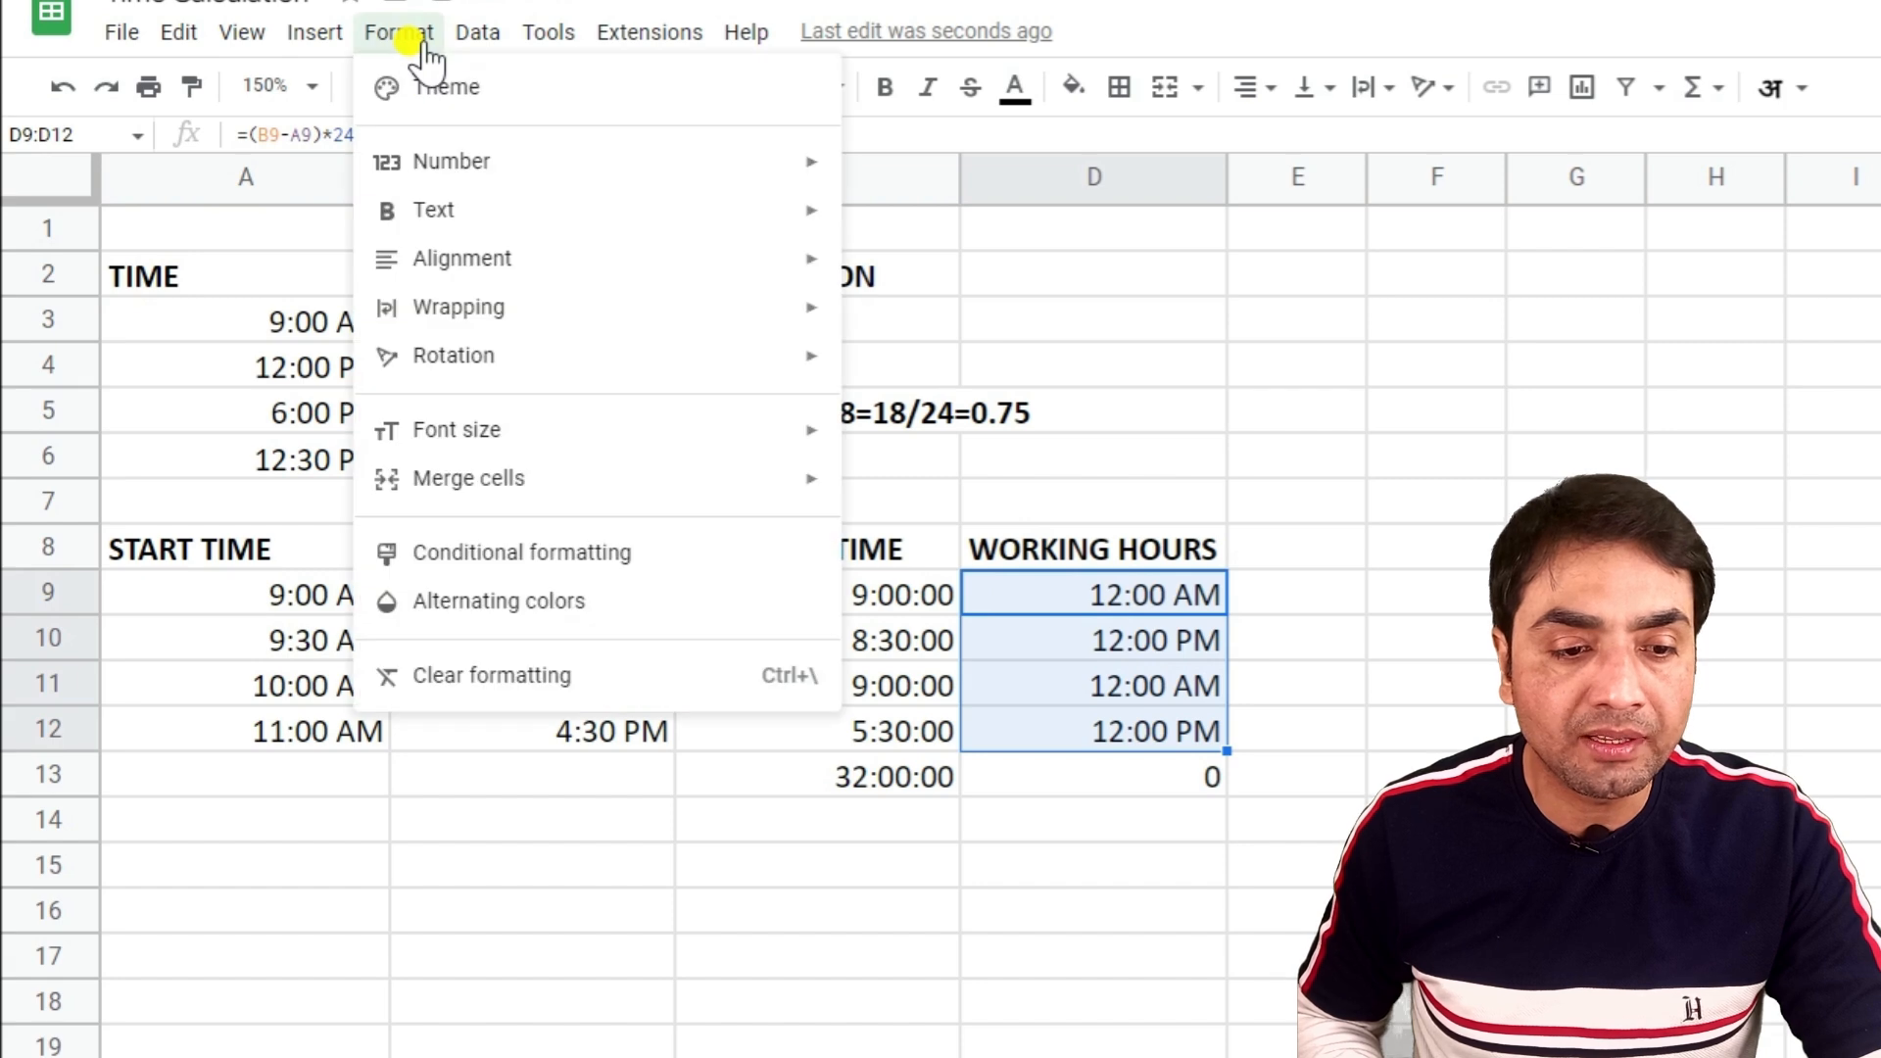
mouse_move(497, 162)
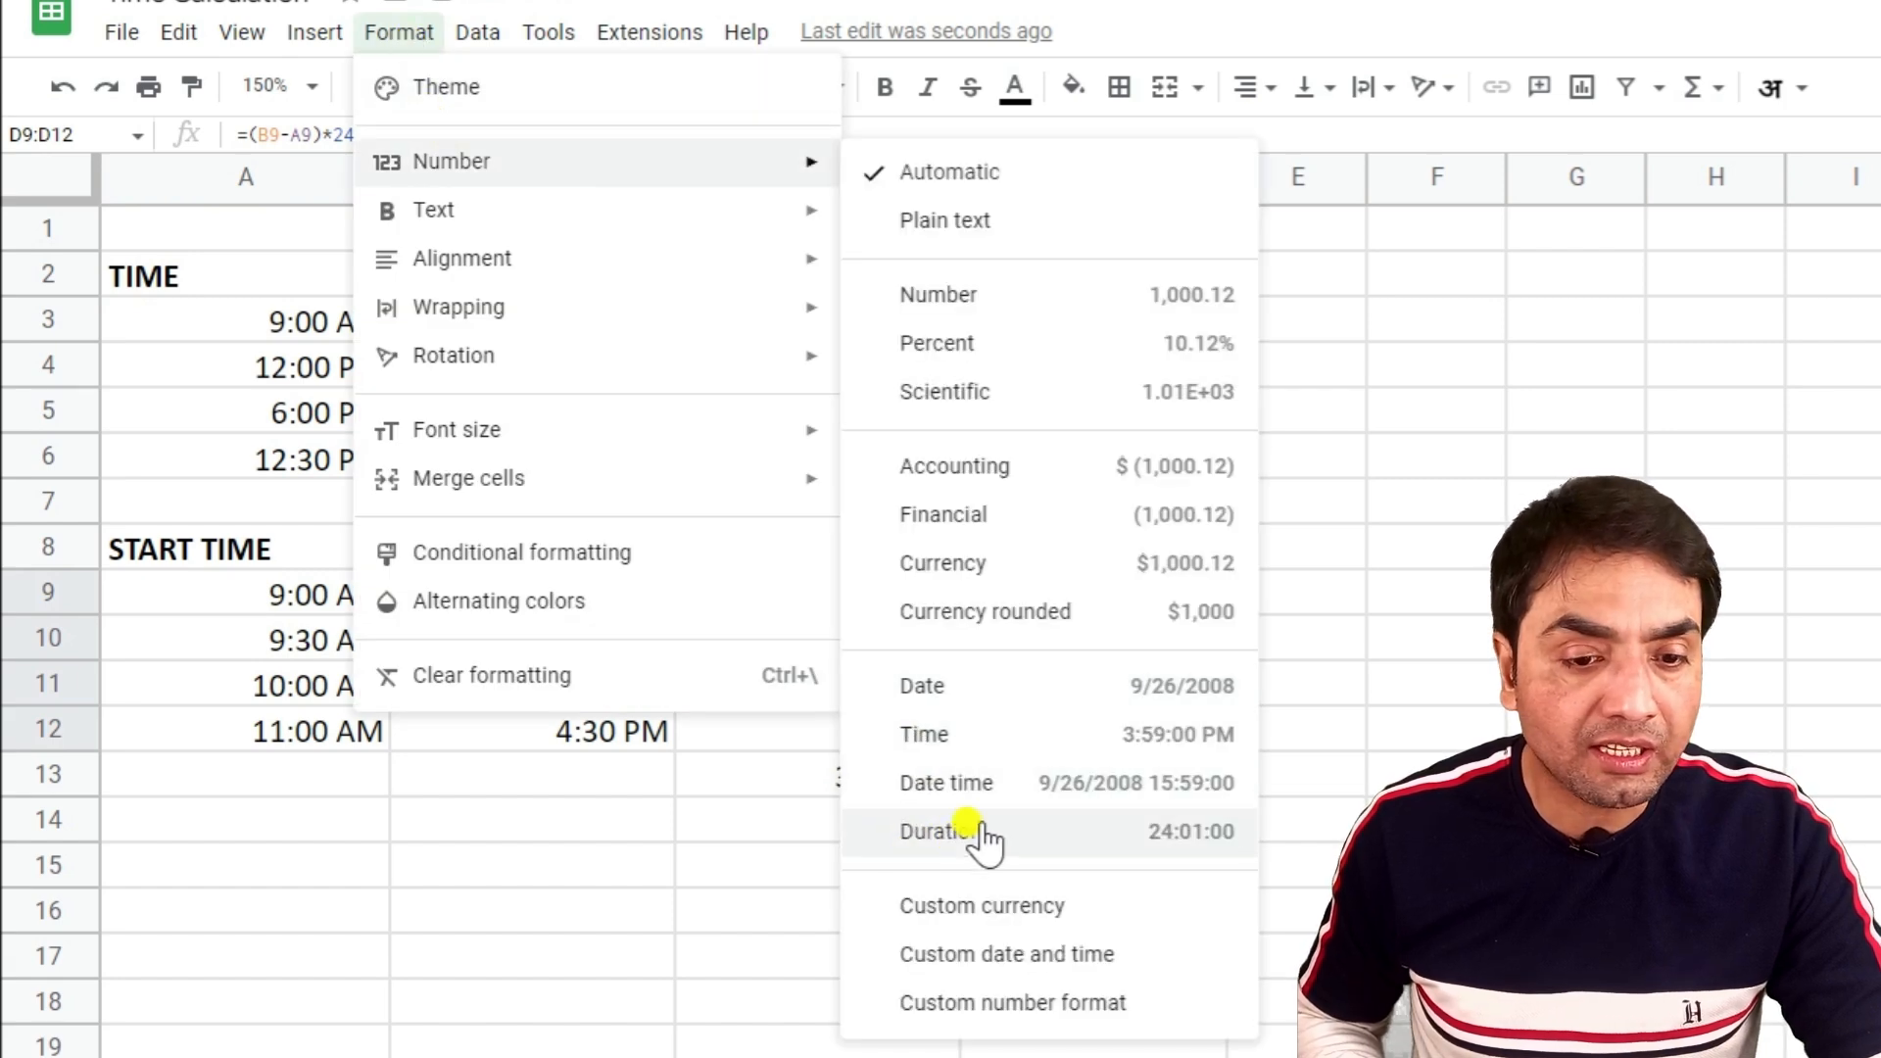
click(975, 299)
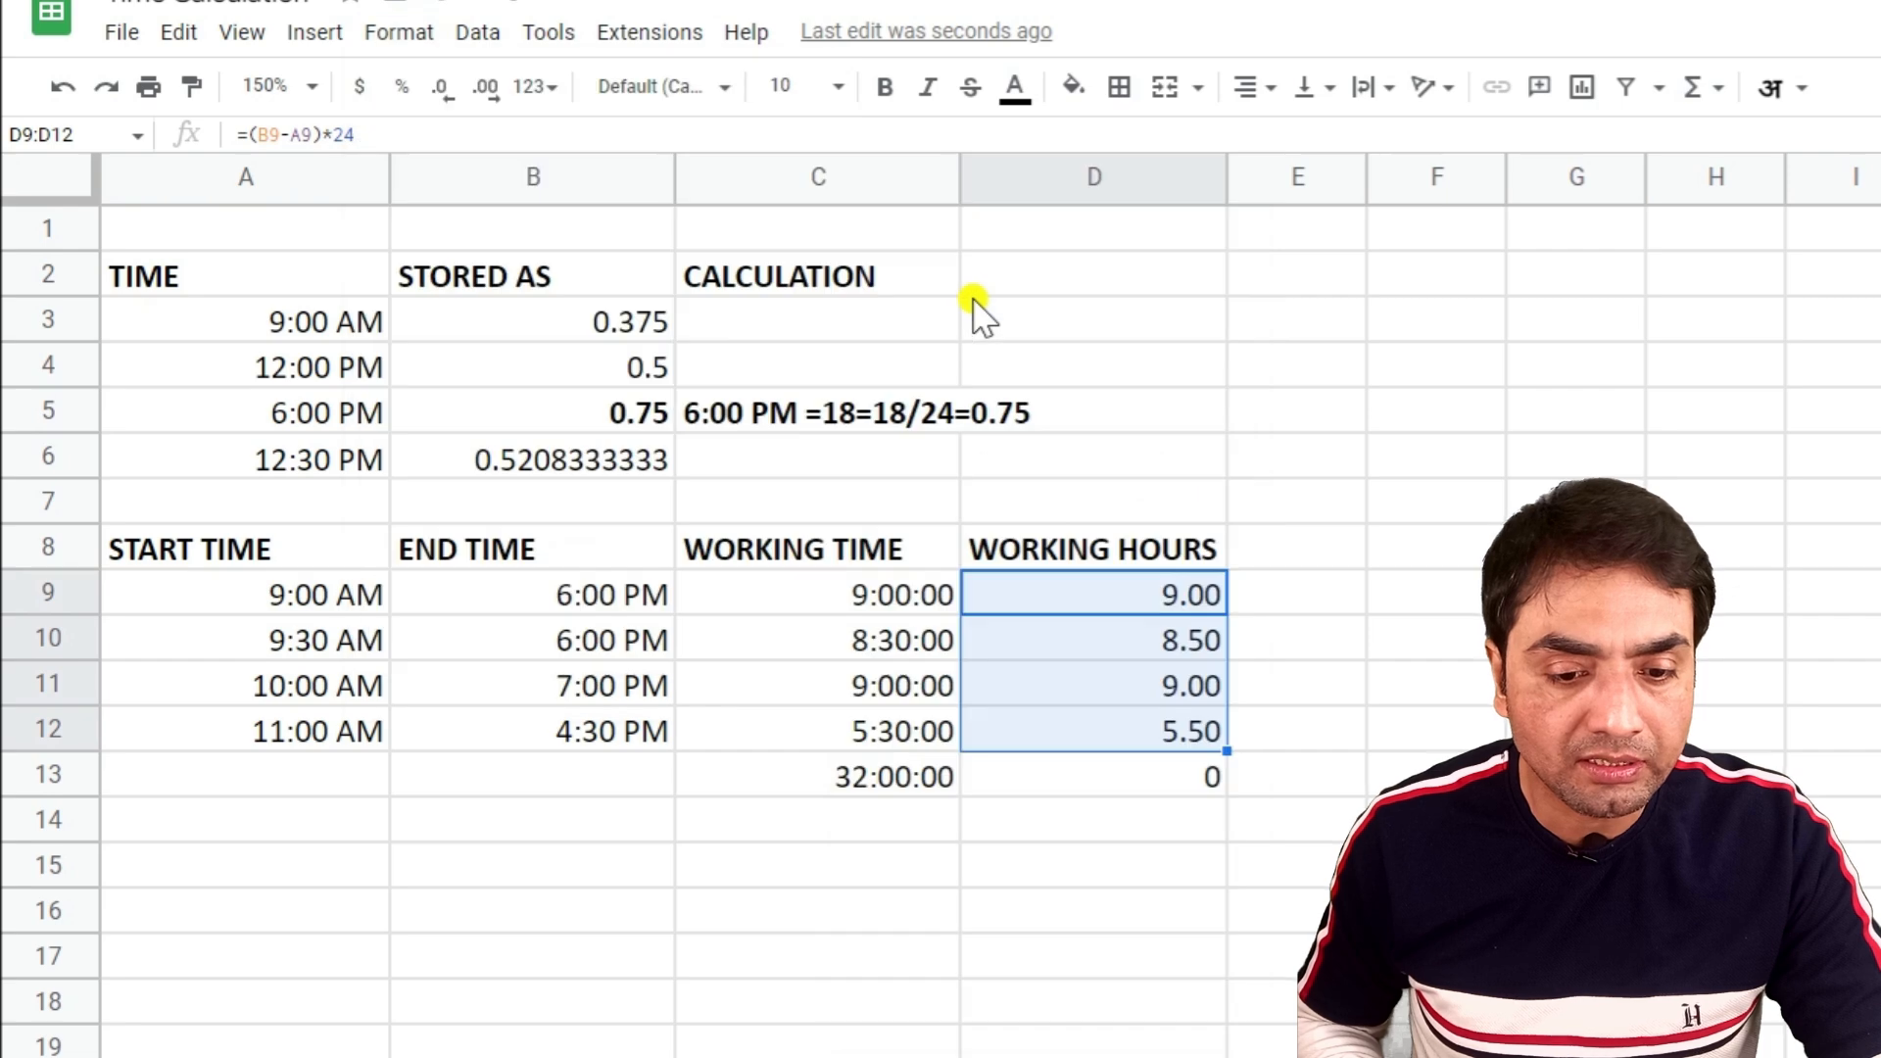
- Replace the autofilled formula in D13 with =SUM(D9:D12) to total the working hours
click(1174, 774)
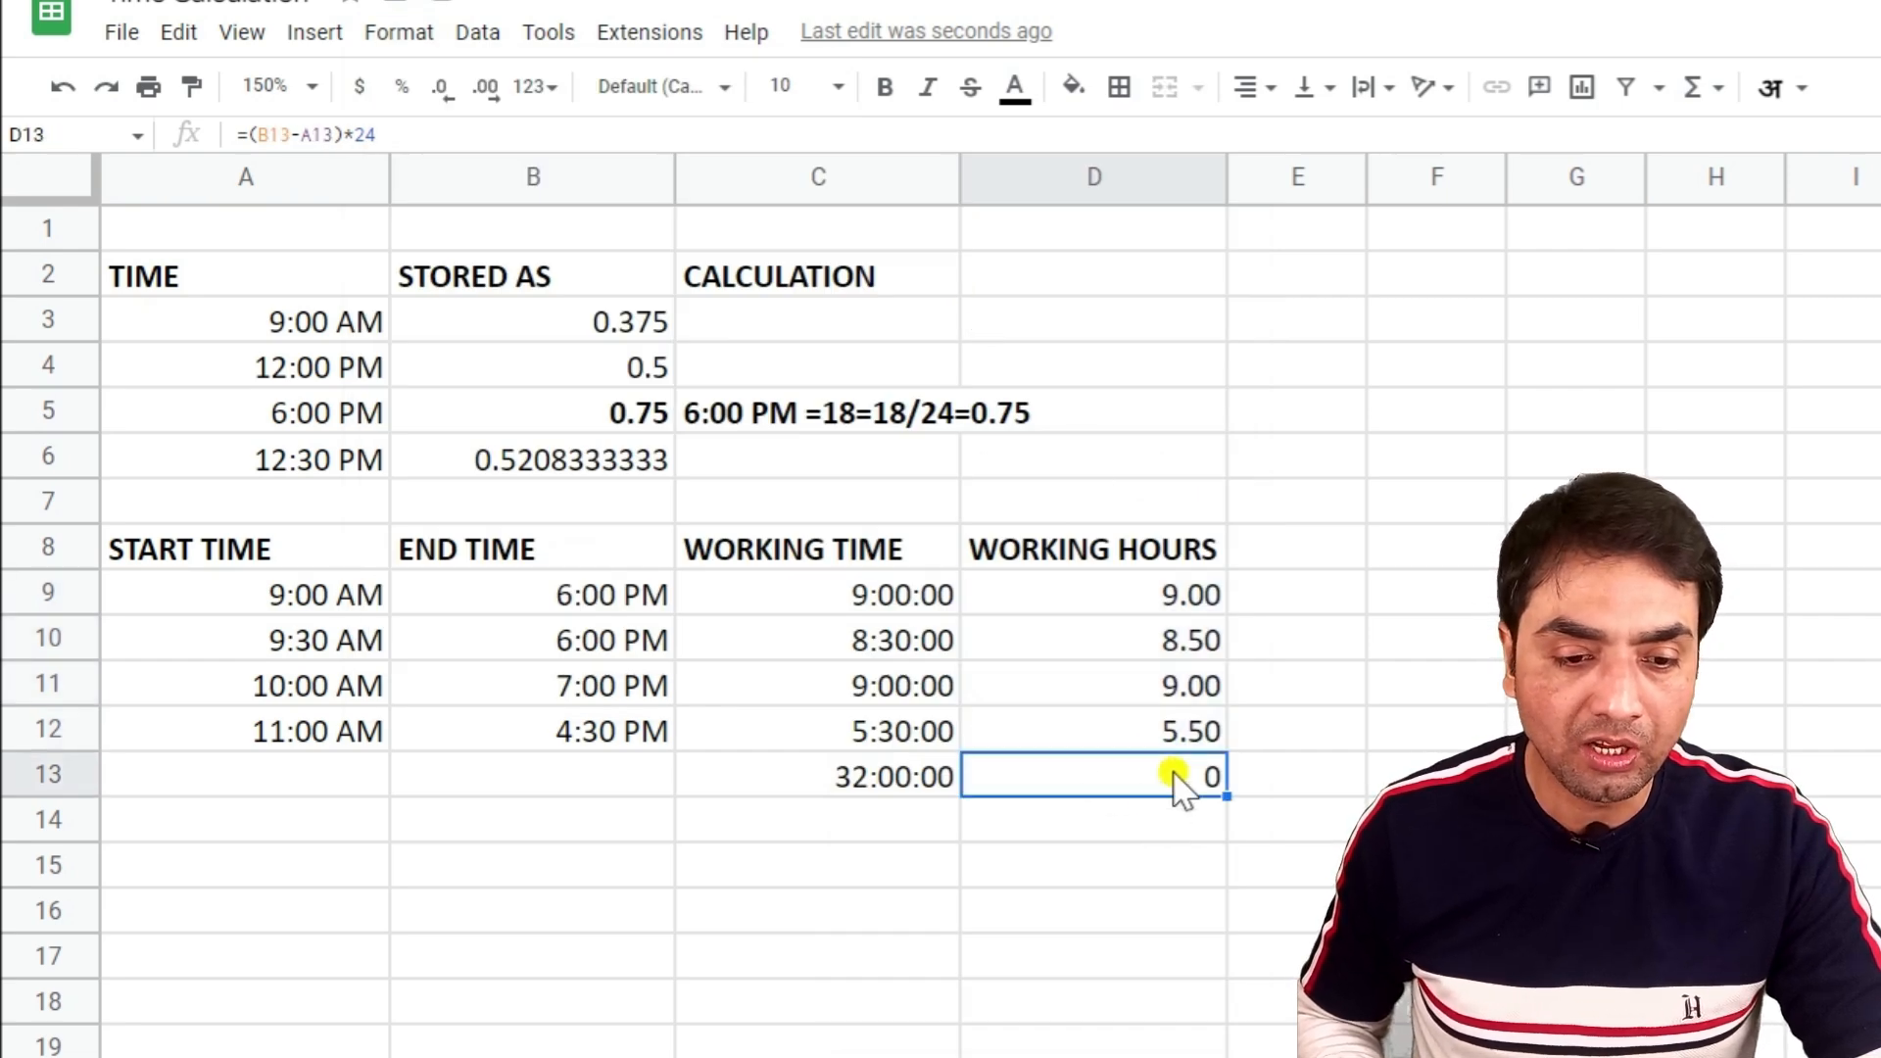
key(Delete)
text(=S)
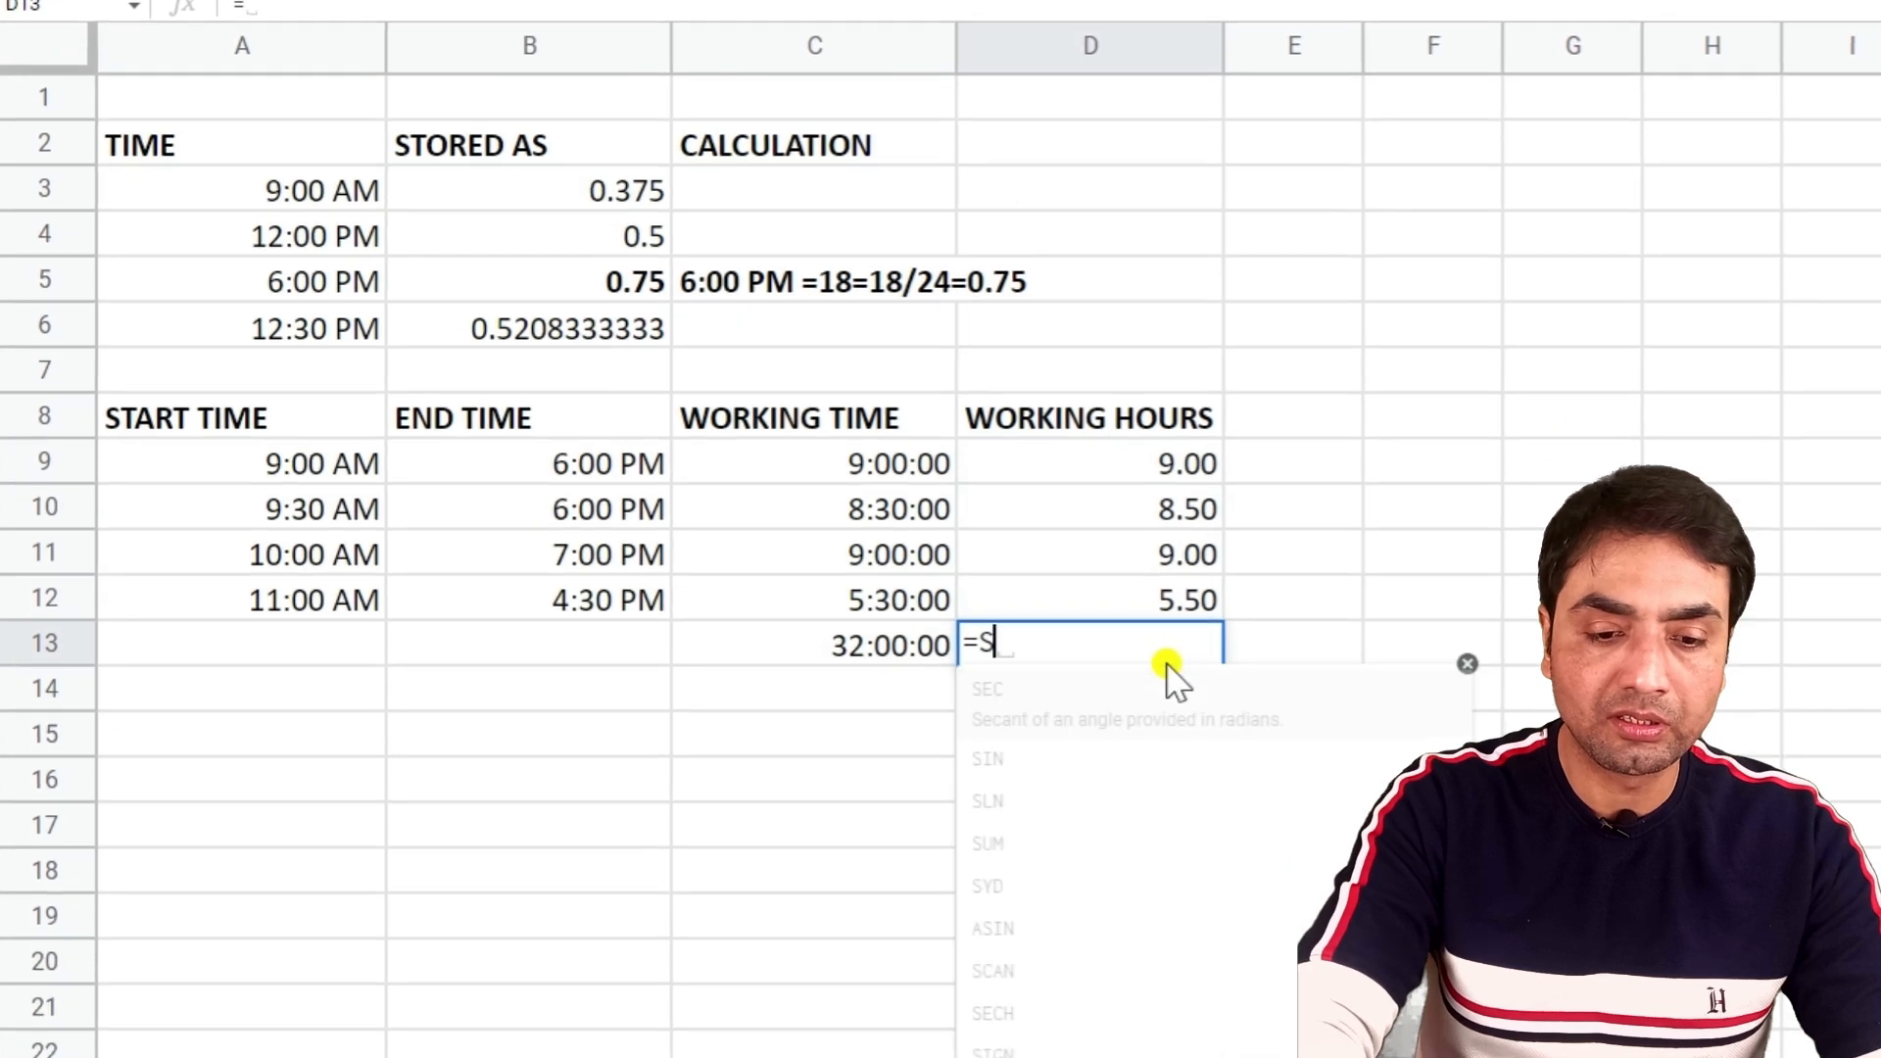
text(UM)
click(1170, 679)
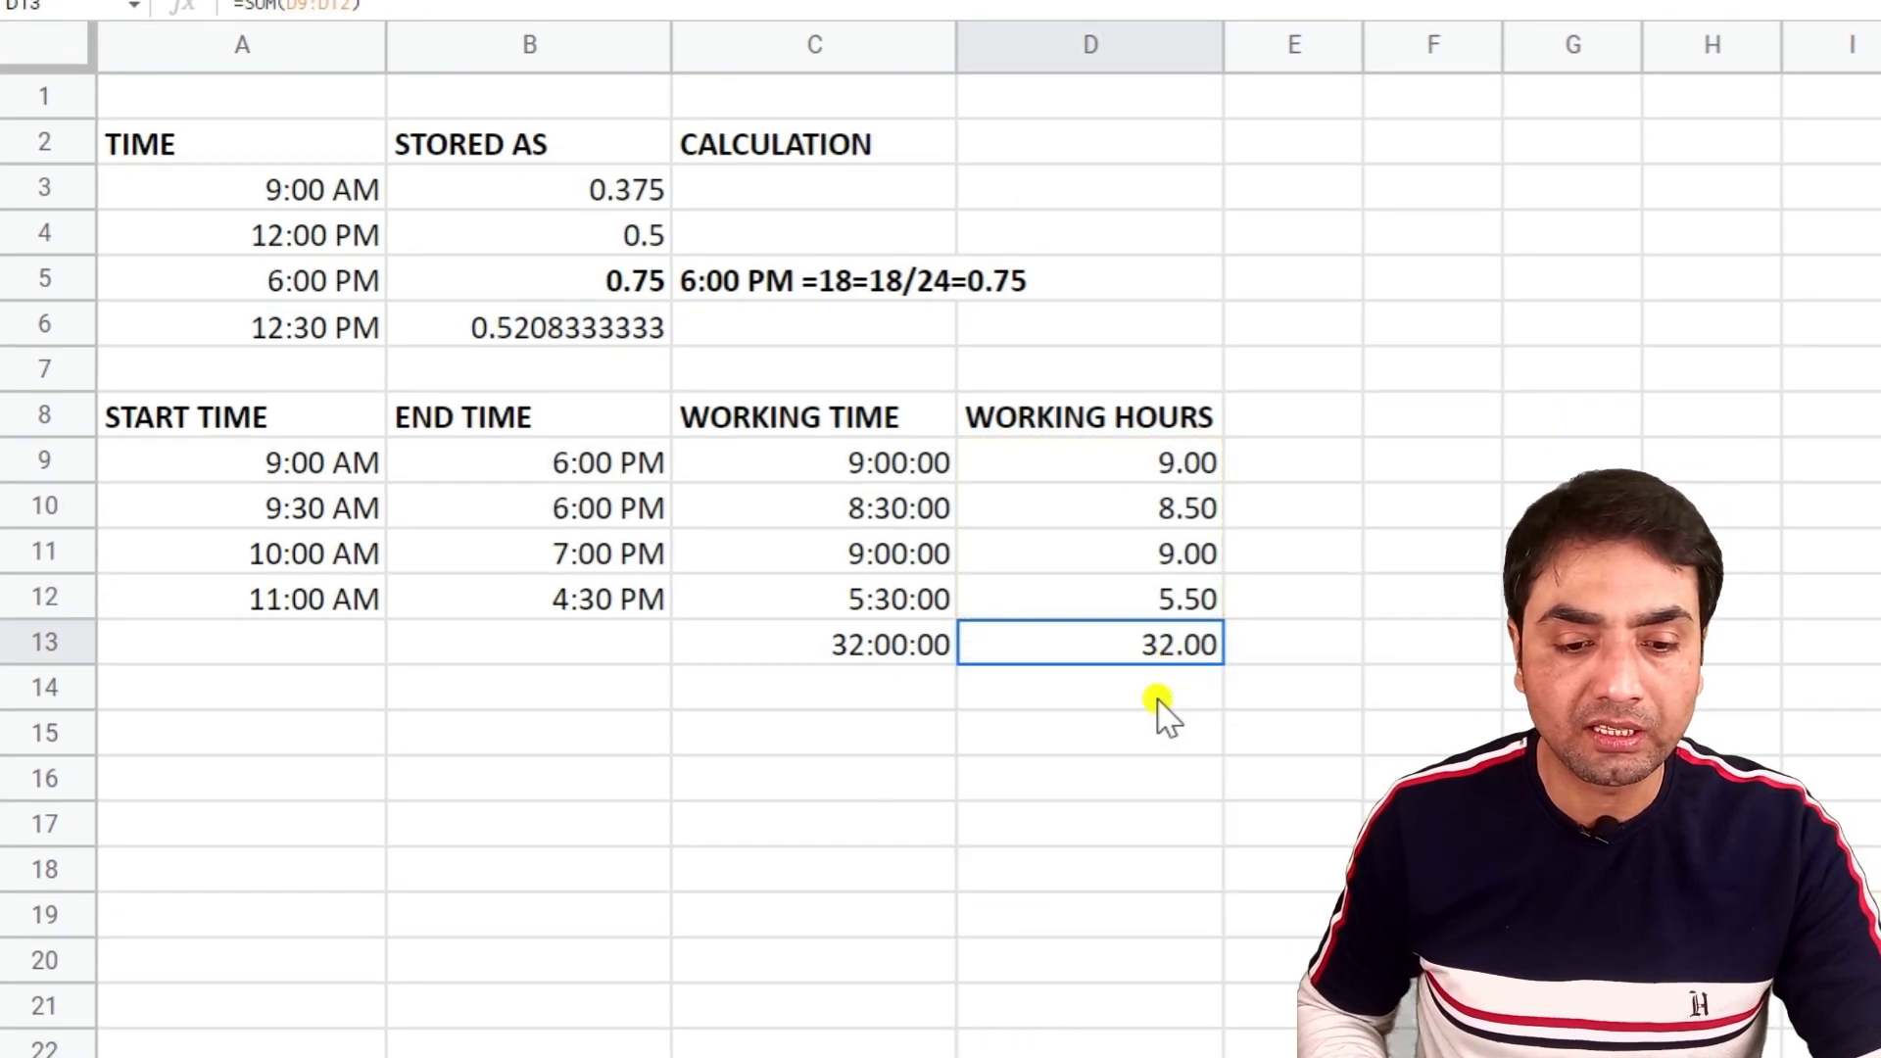
- Compare the working time and working hours totals in row 13 and the individual entries above them
click(1156, 700)
click(915, 643)
click(1170, 650)
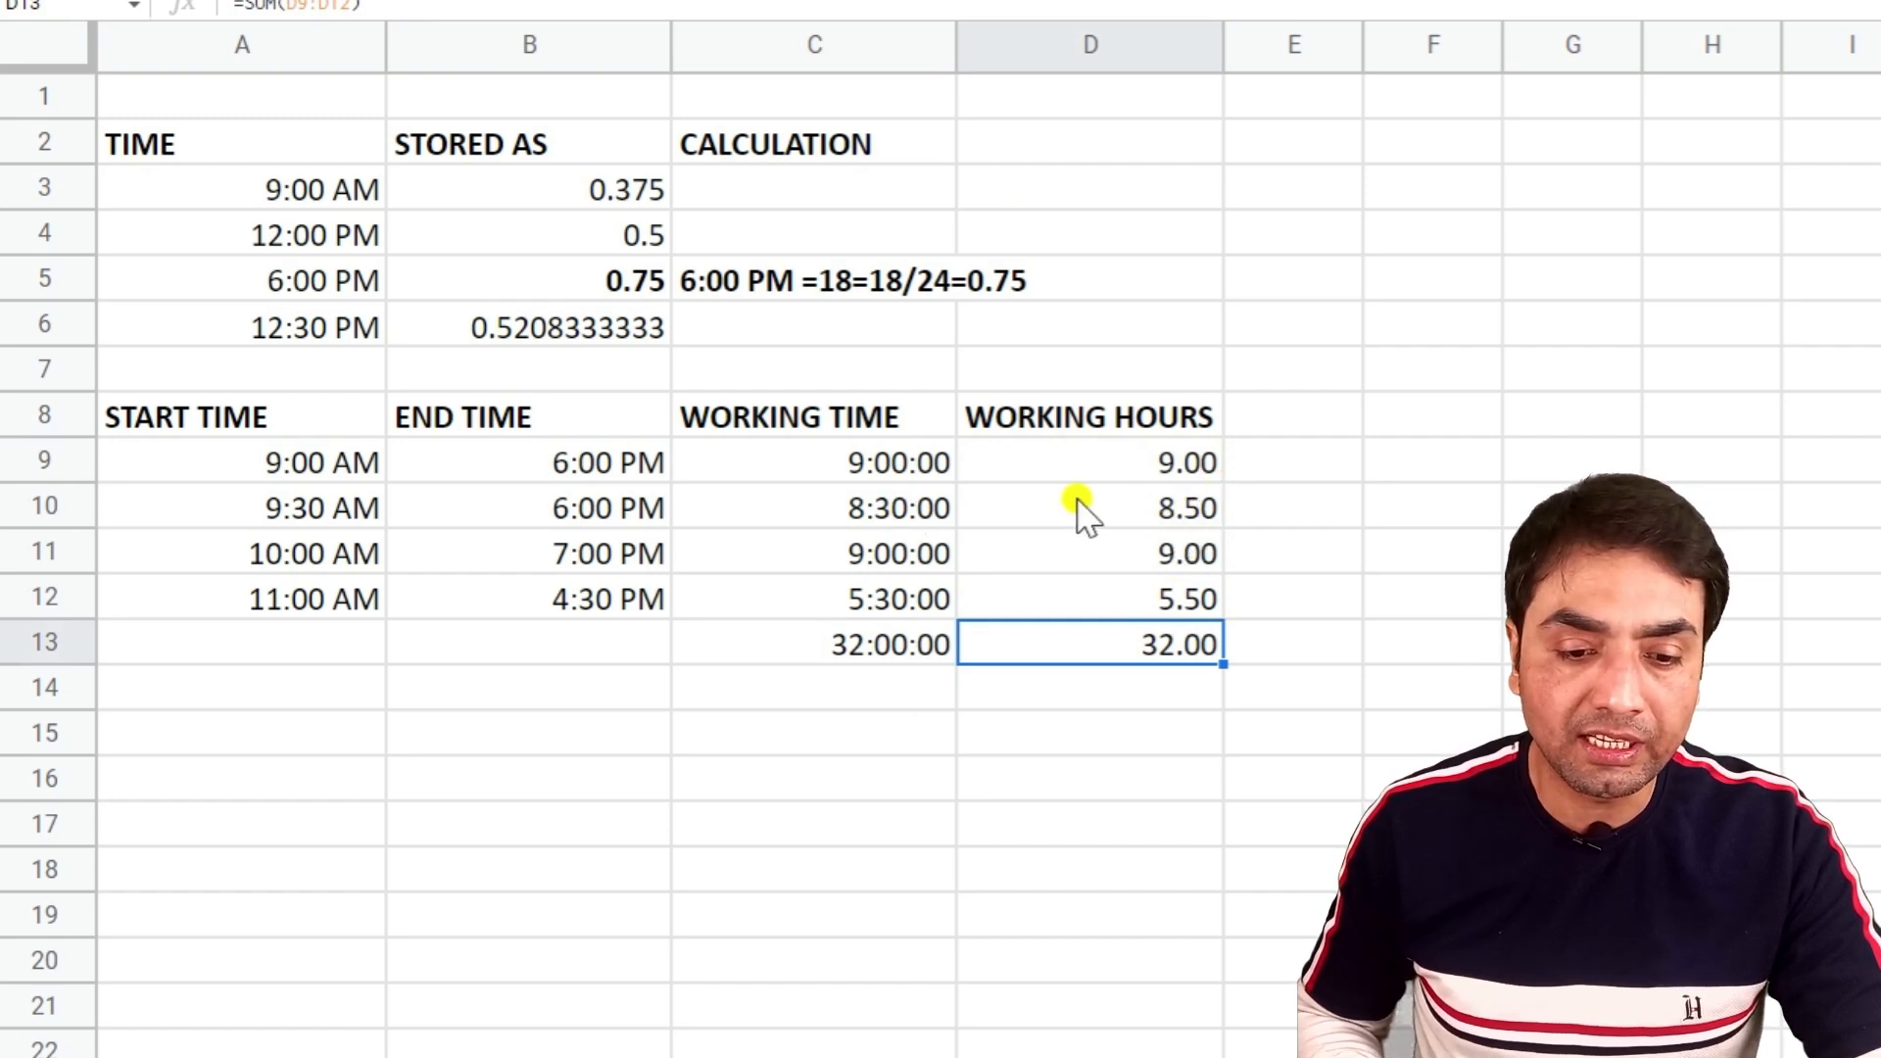
click(1126, 510)
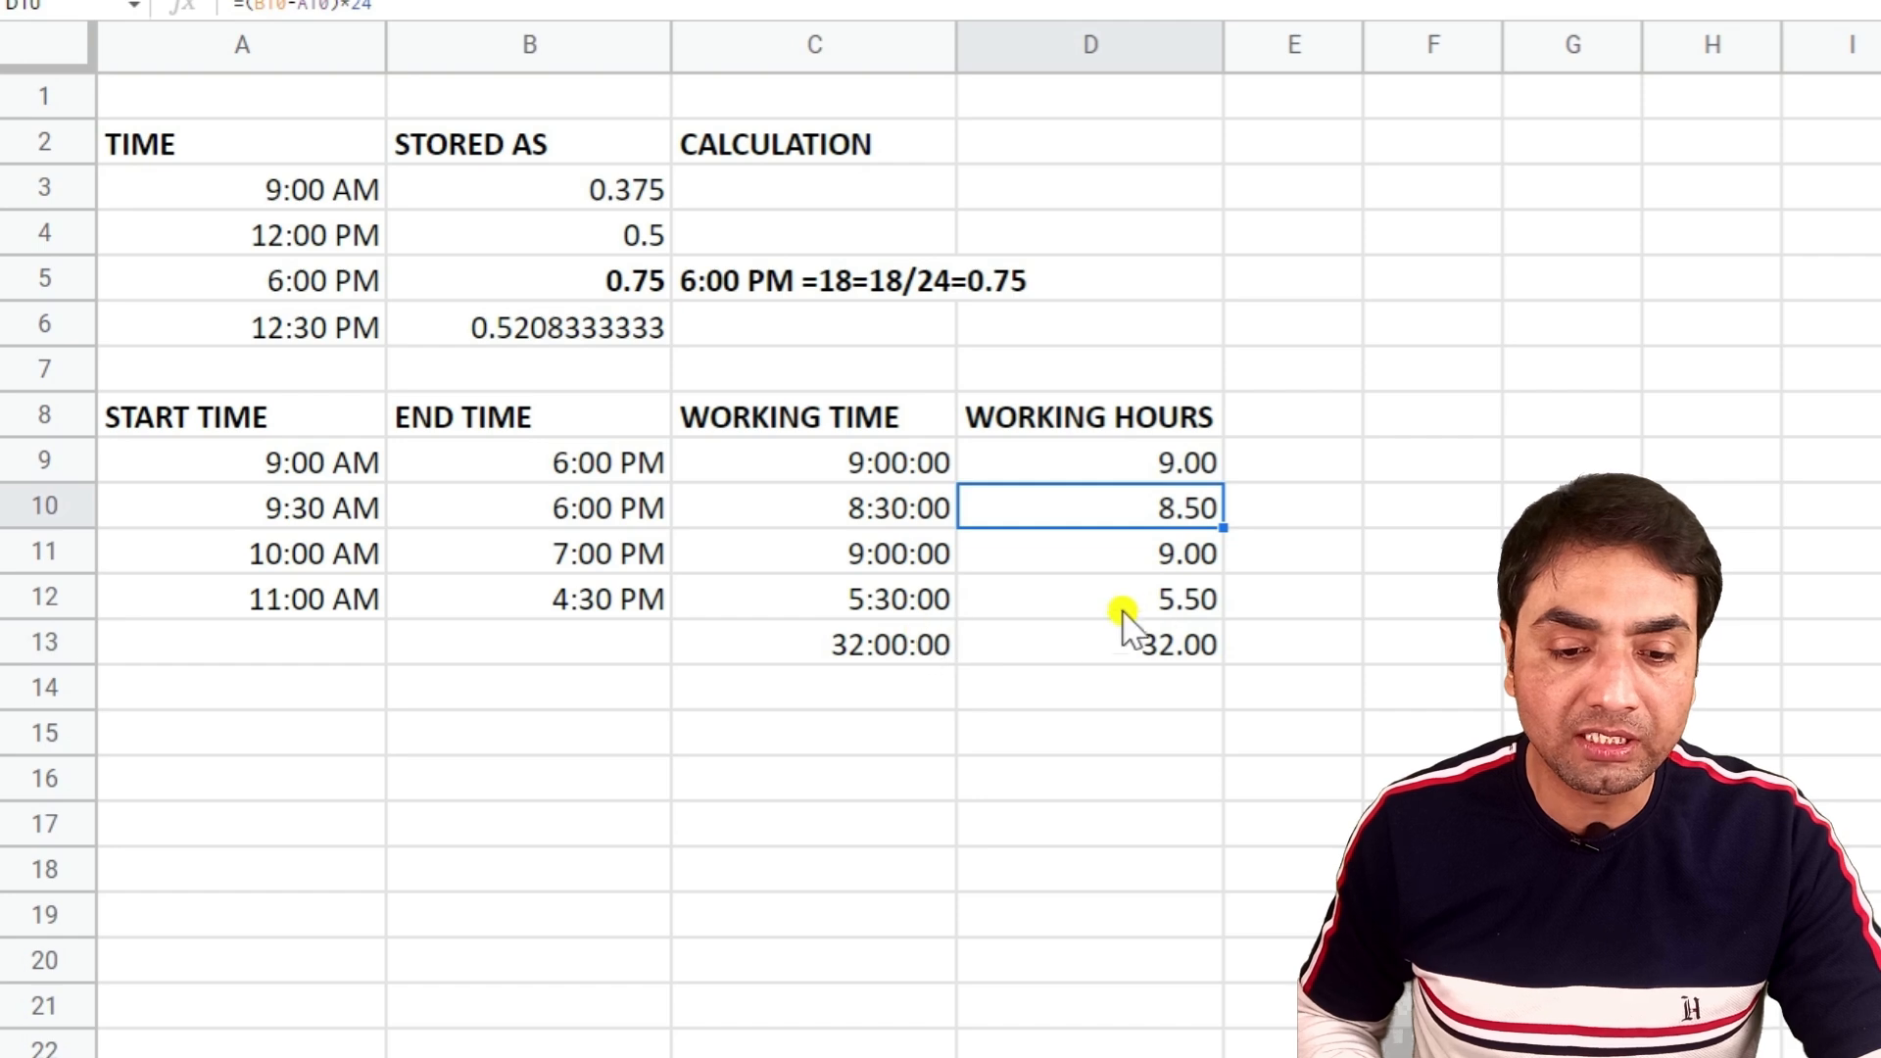
click(1190, 606)
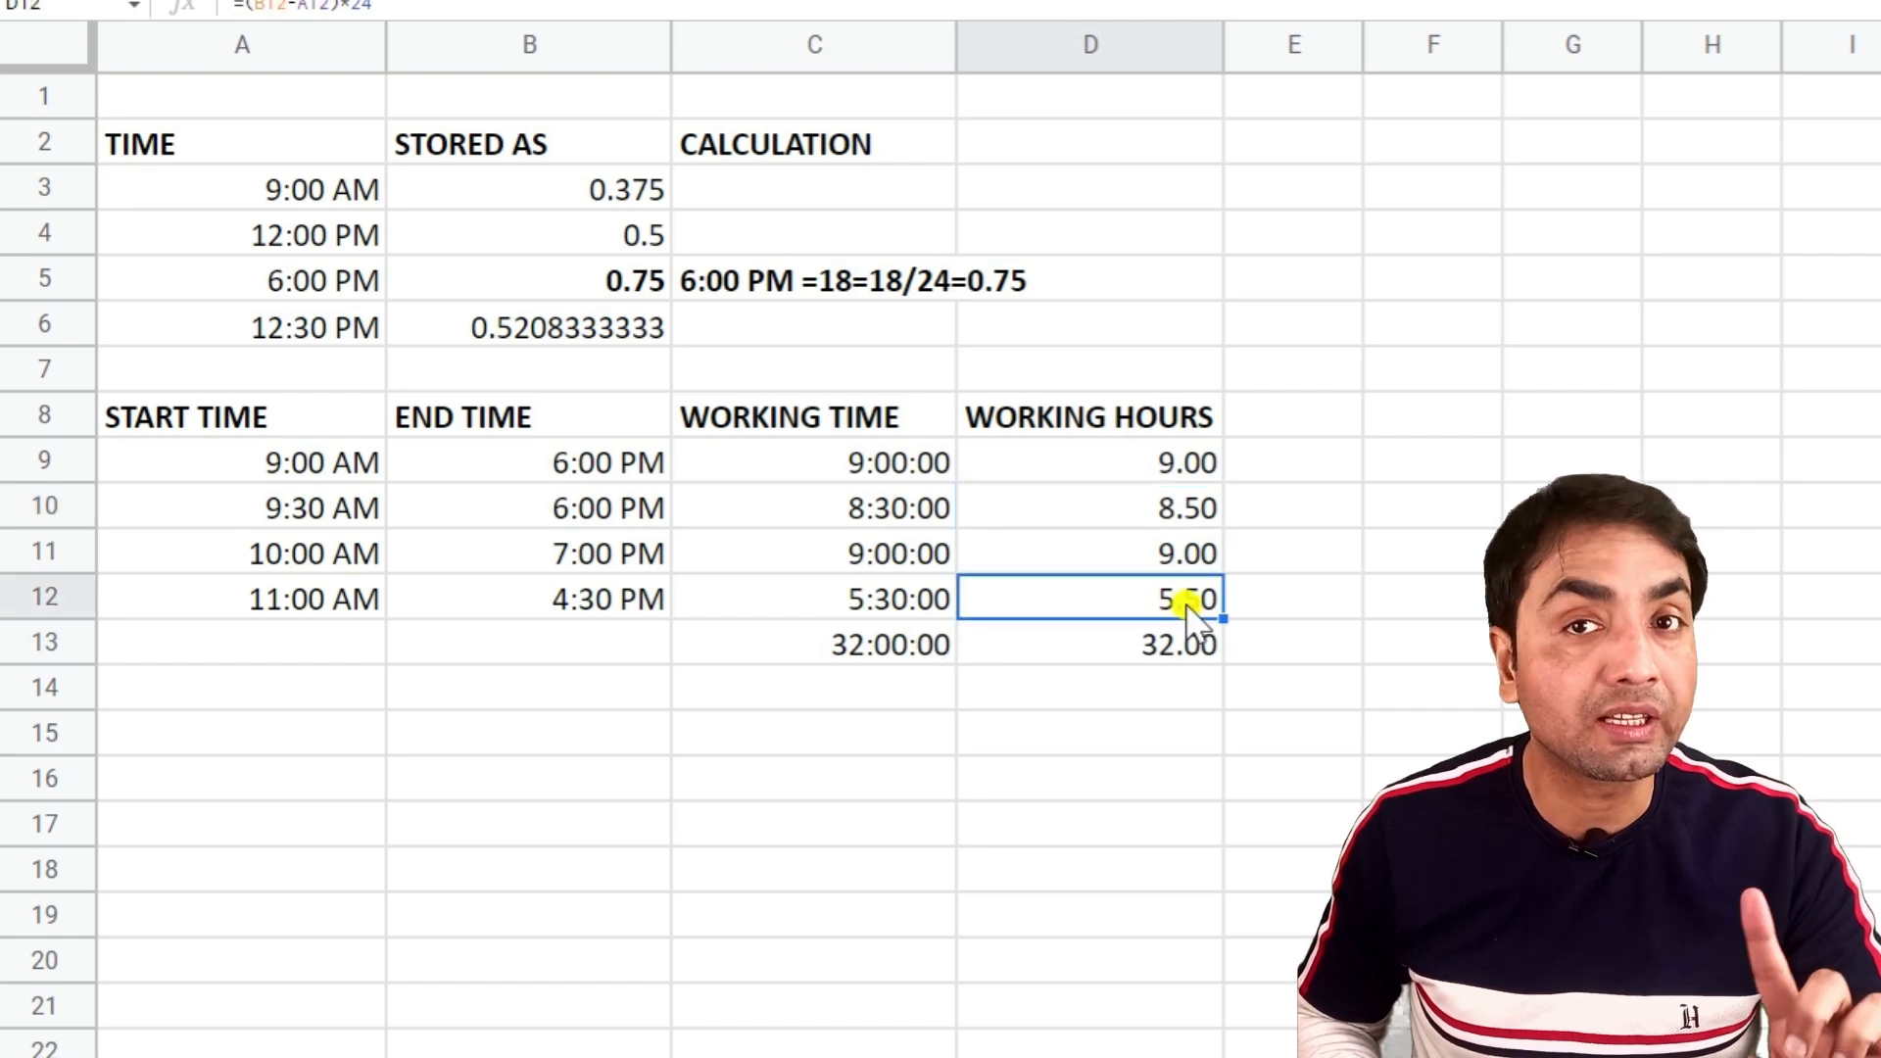
click(903, 472)
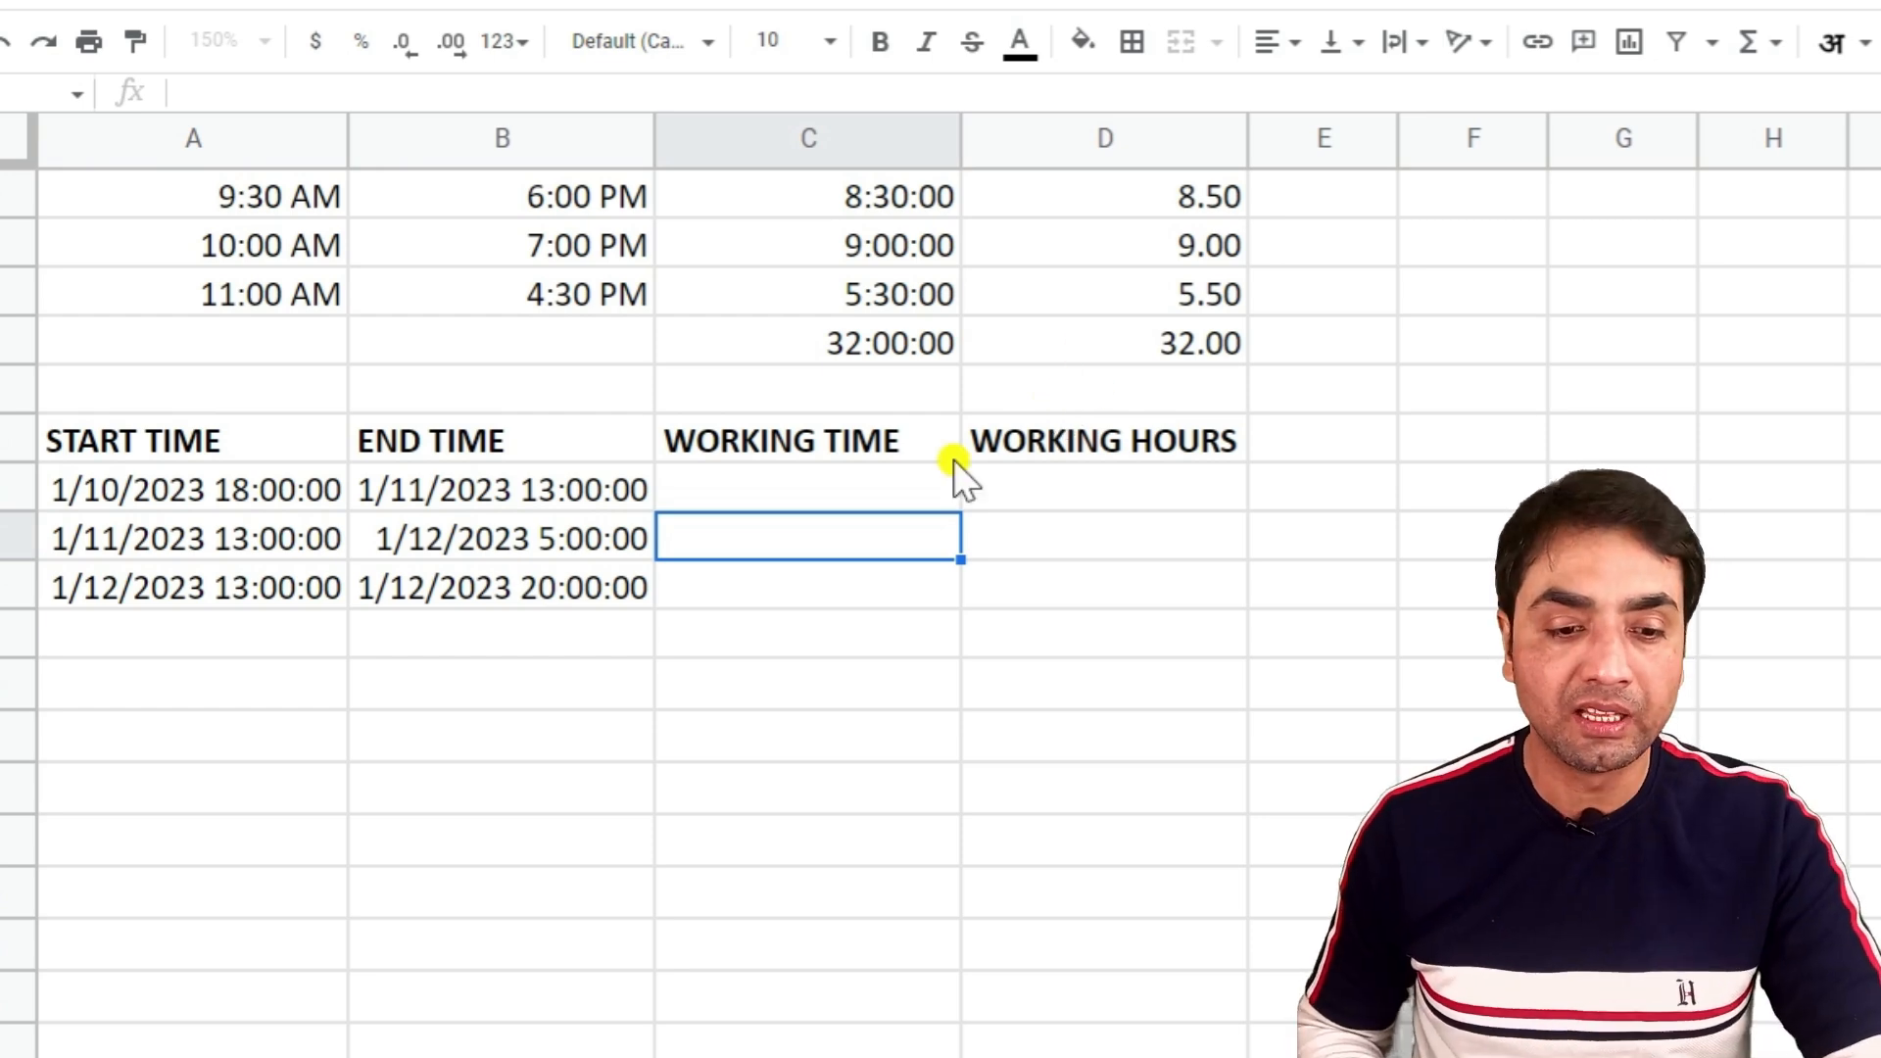
- Calculate the working time in C16 with =B16-A16 and accept the suggested autofill for C17:C18
key(Up)
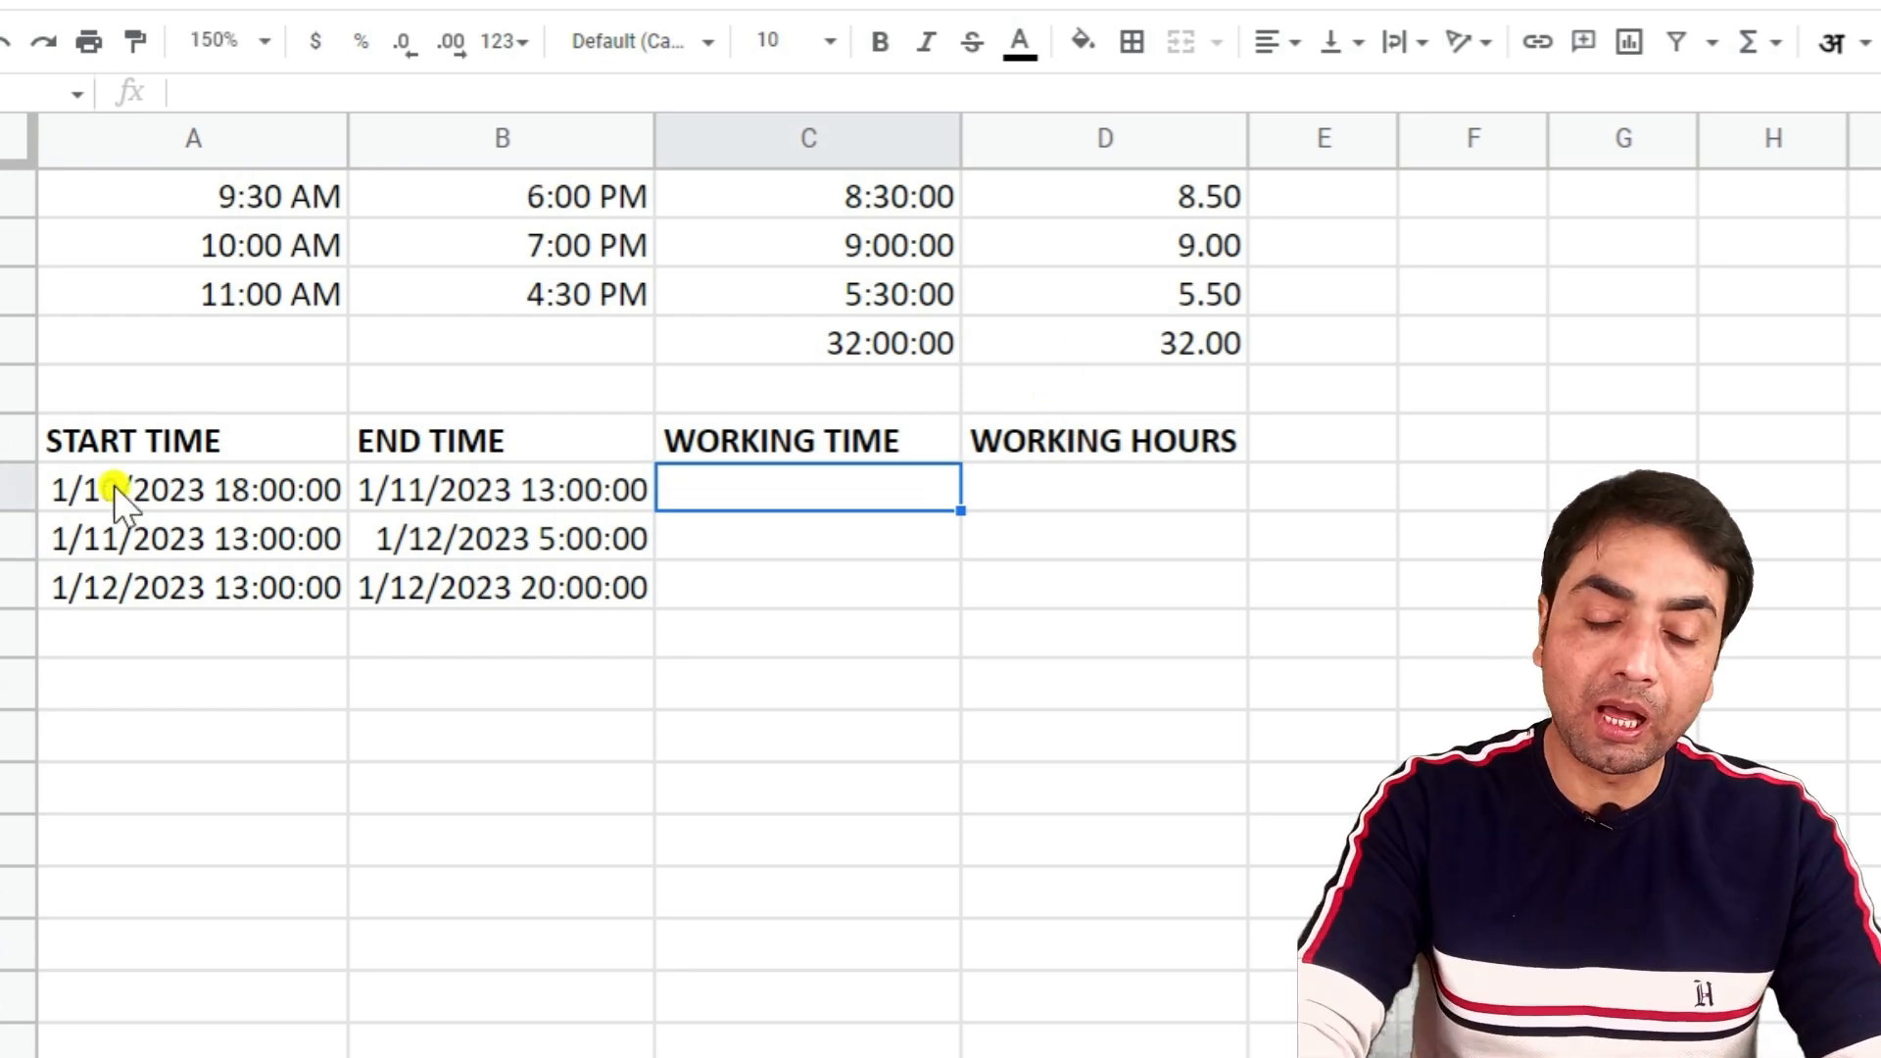
text(=)
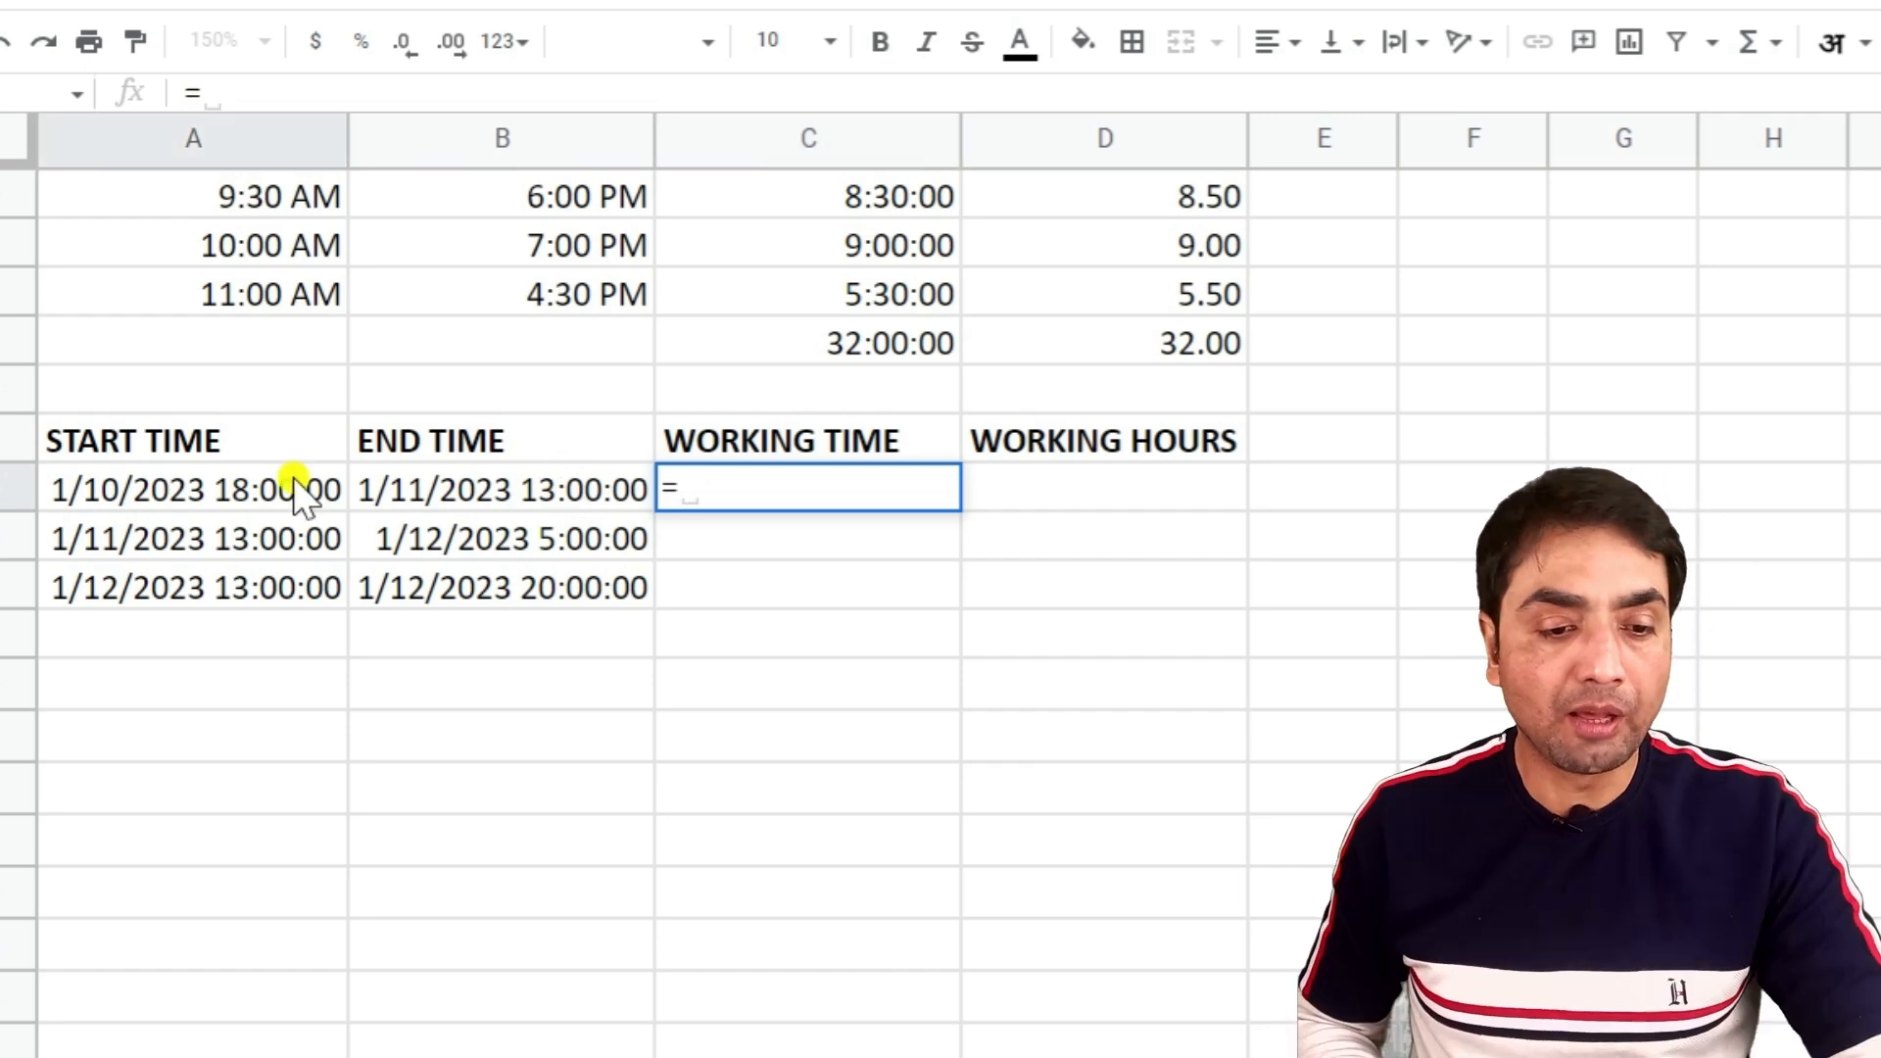
click(440, 499)
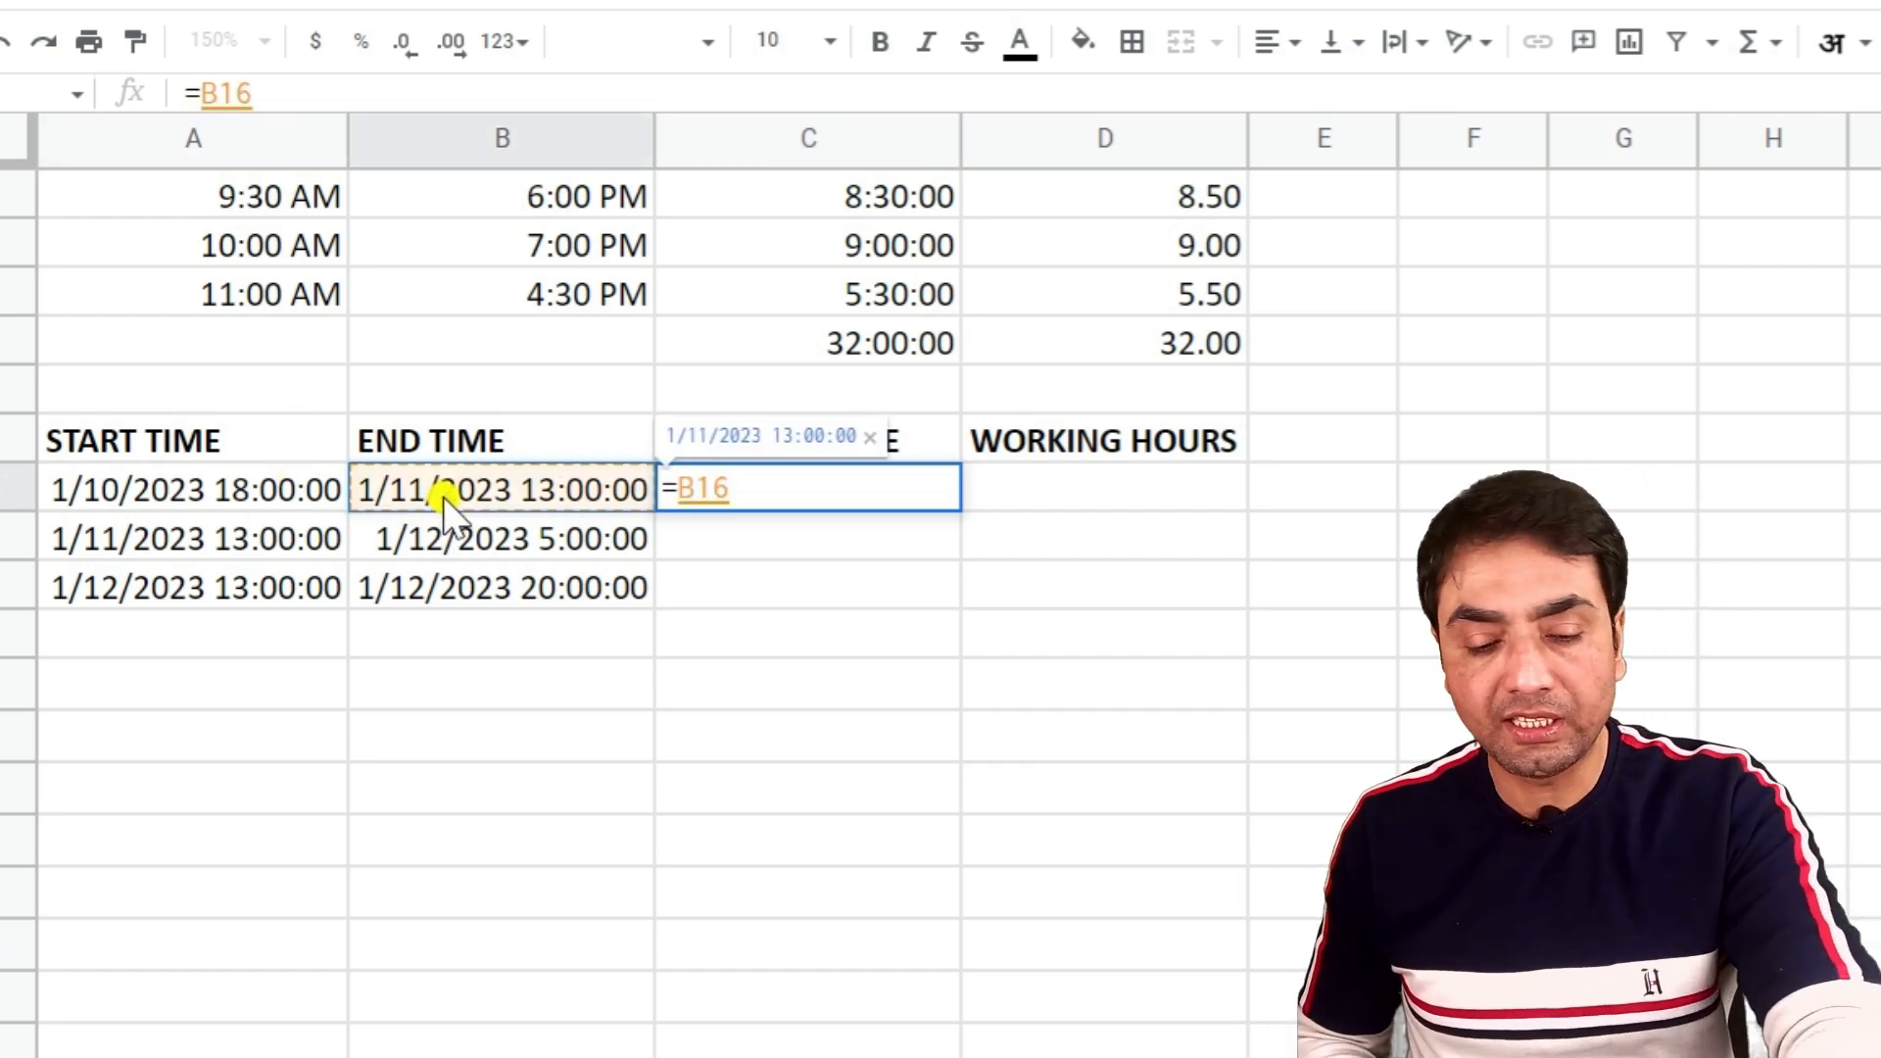
text(-)
click(172, 479)
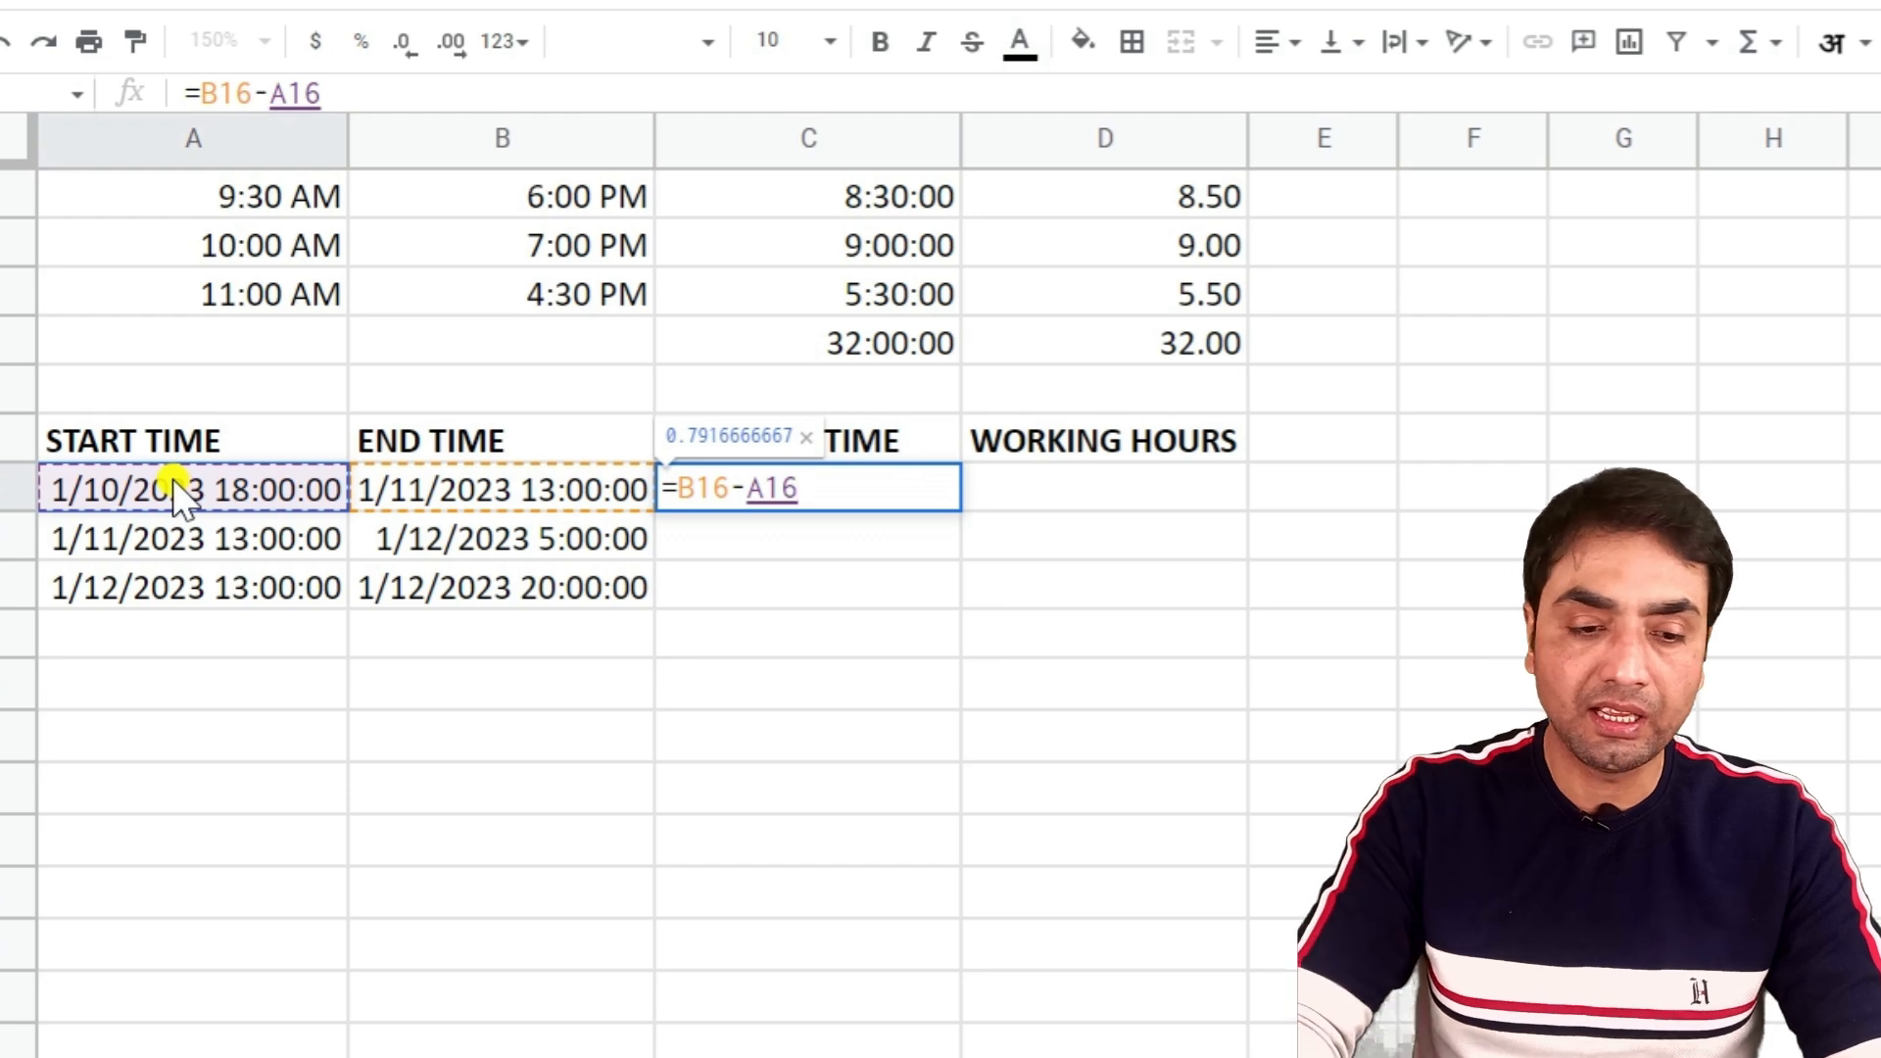
key(Return)
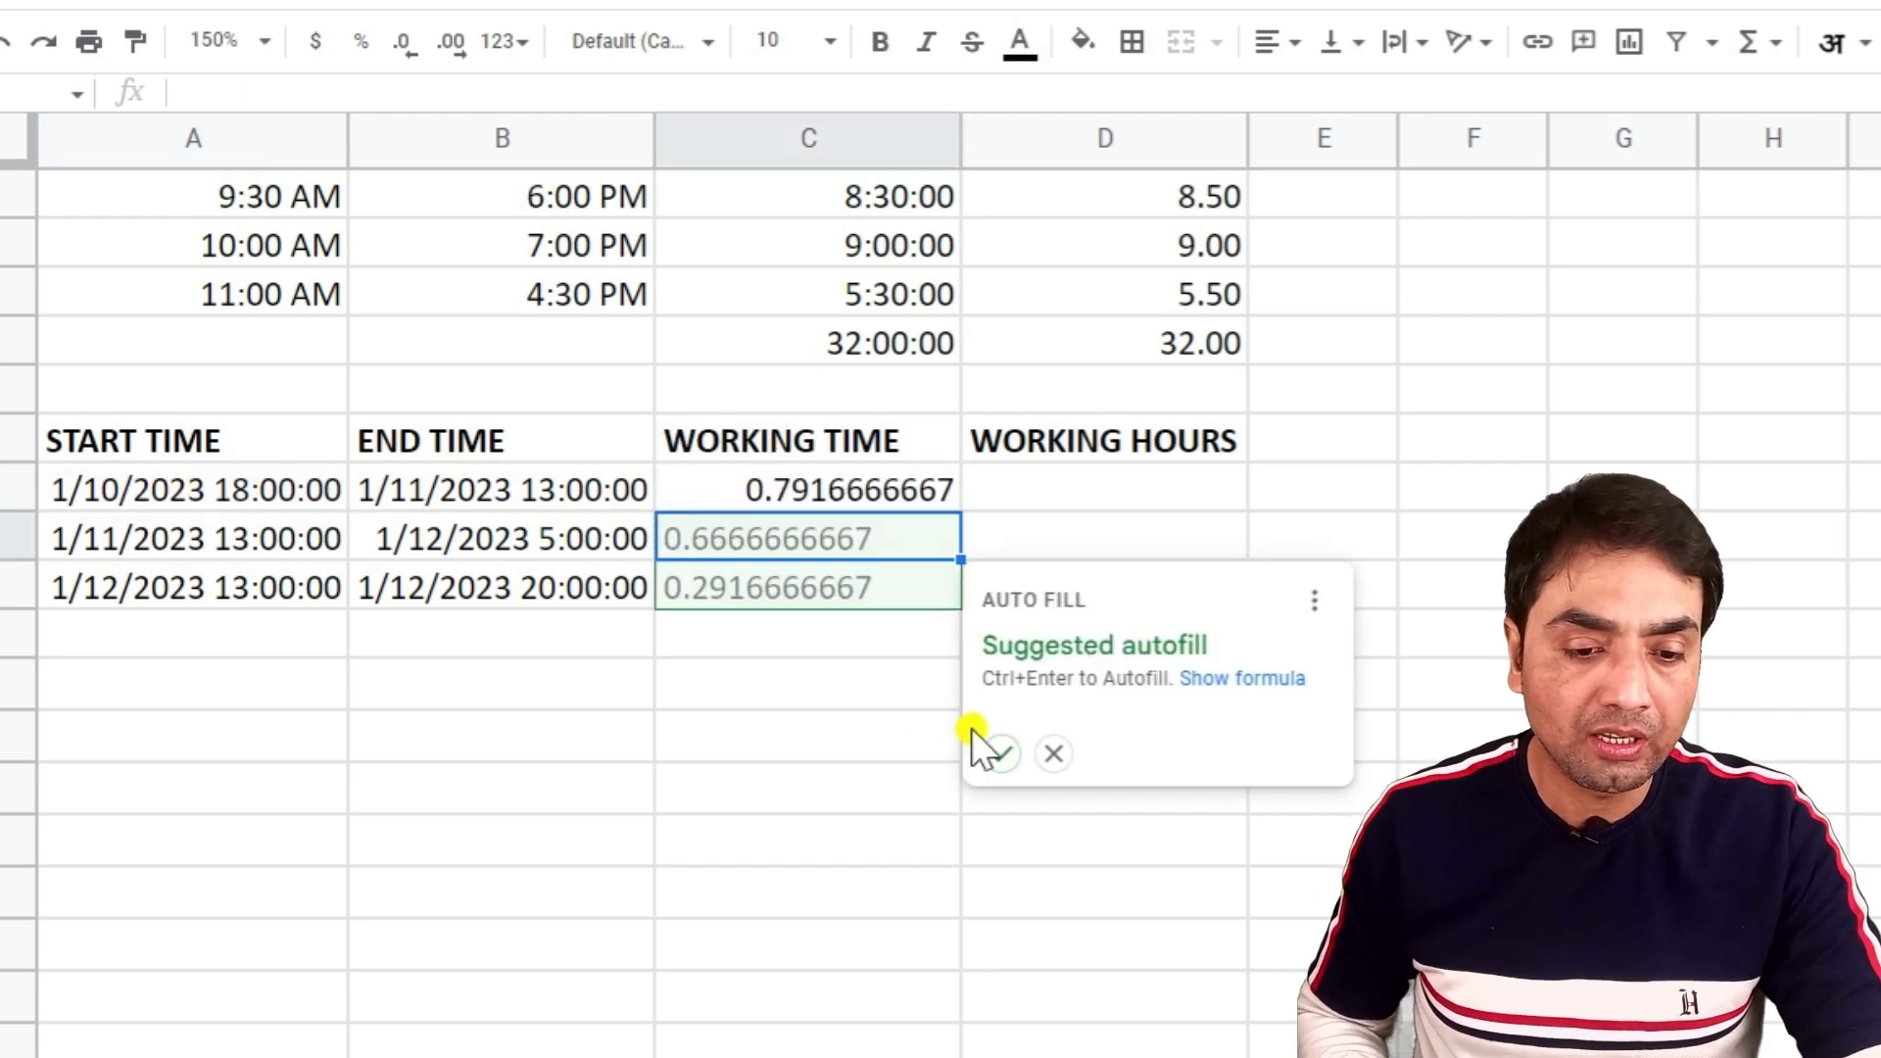
click(1001, 753)
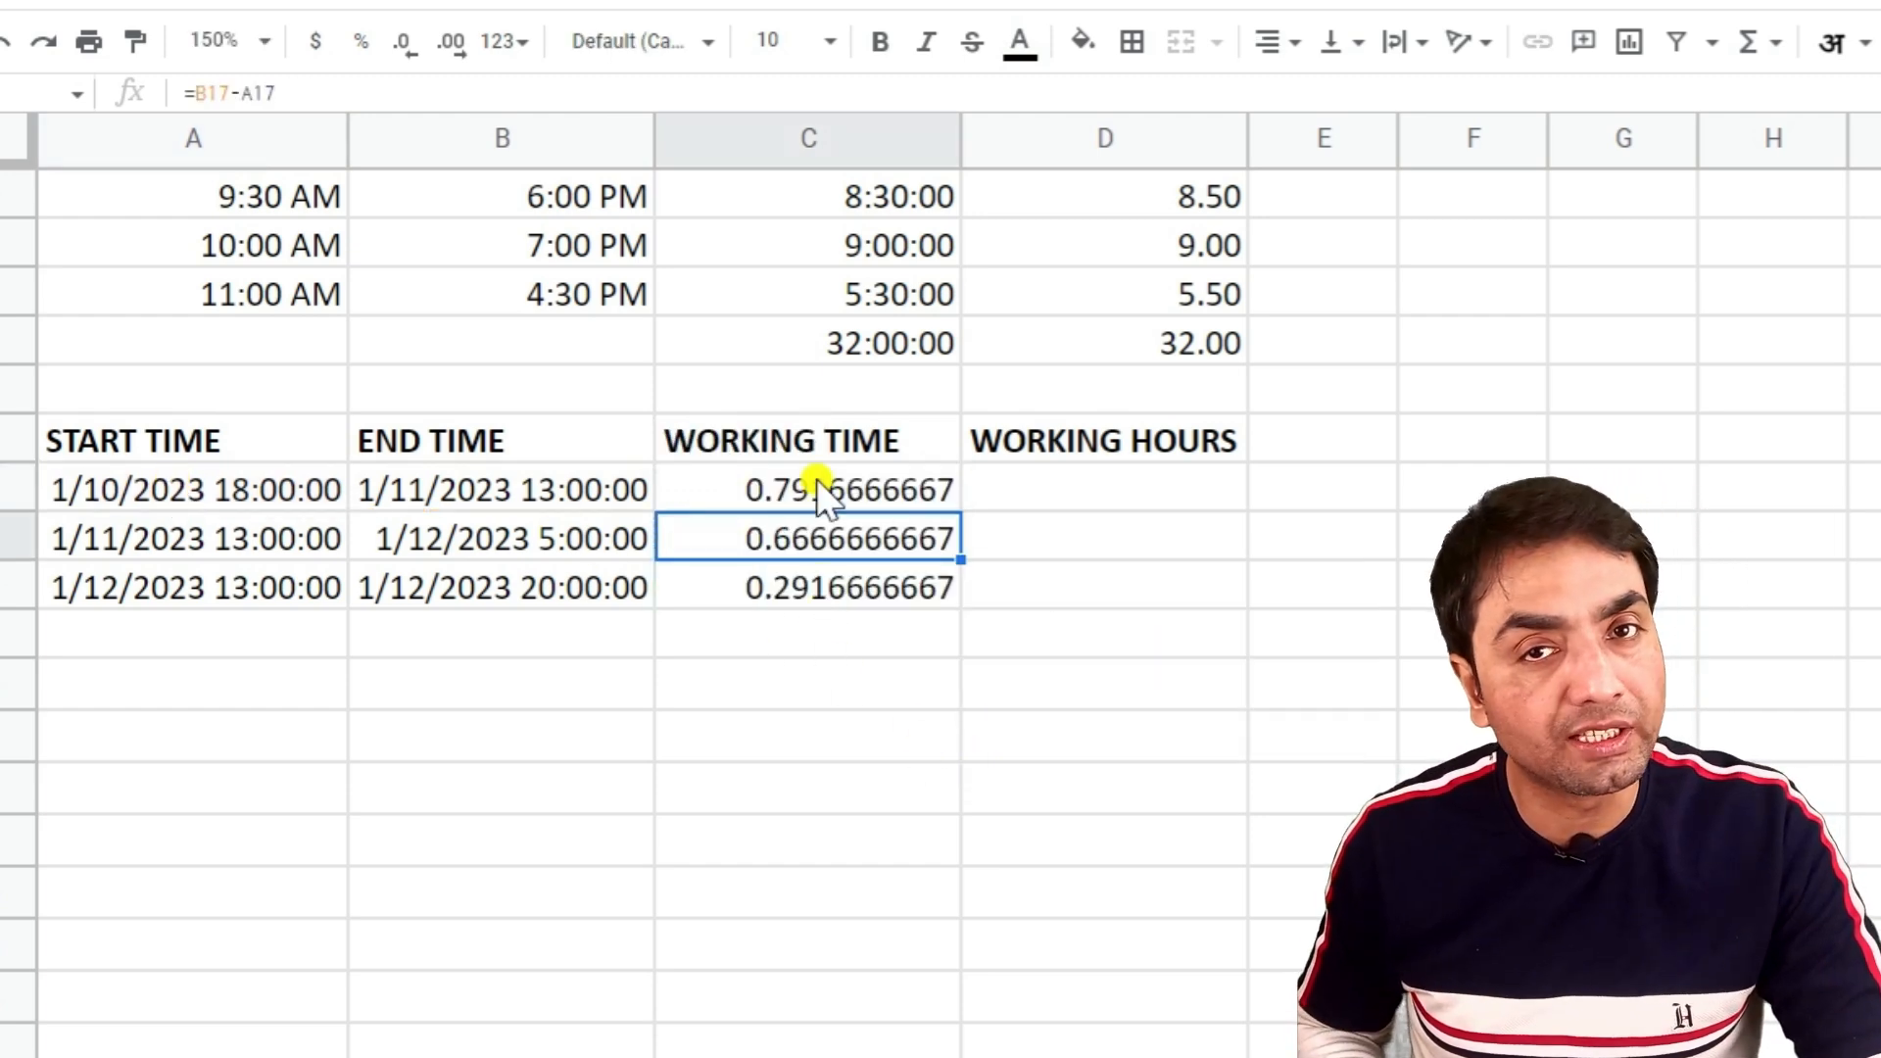
- Try the Number format on the working times in C16:C18 and undo it
click(896, 497)
key(shift+Down)
key(shift+Down)
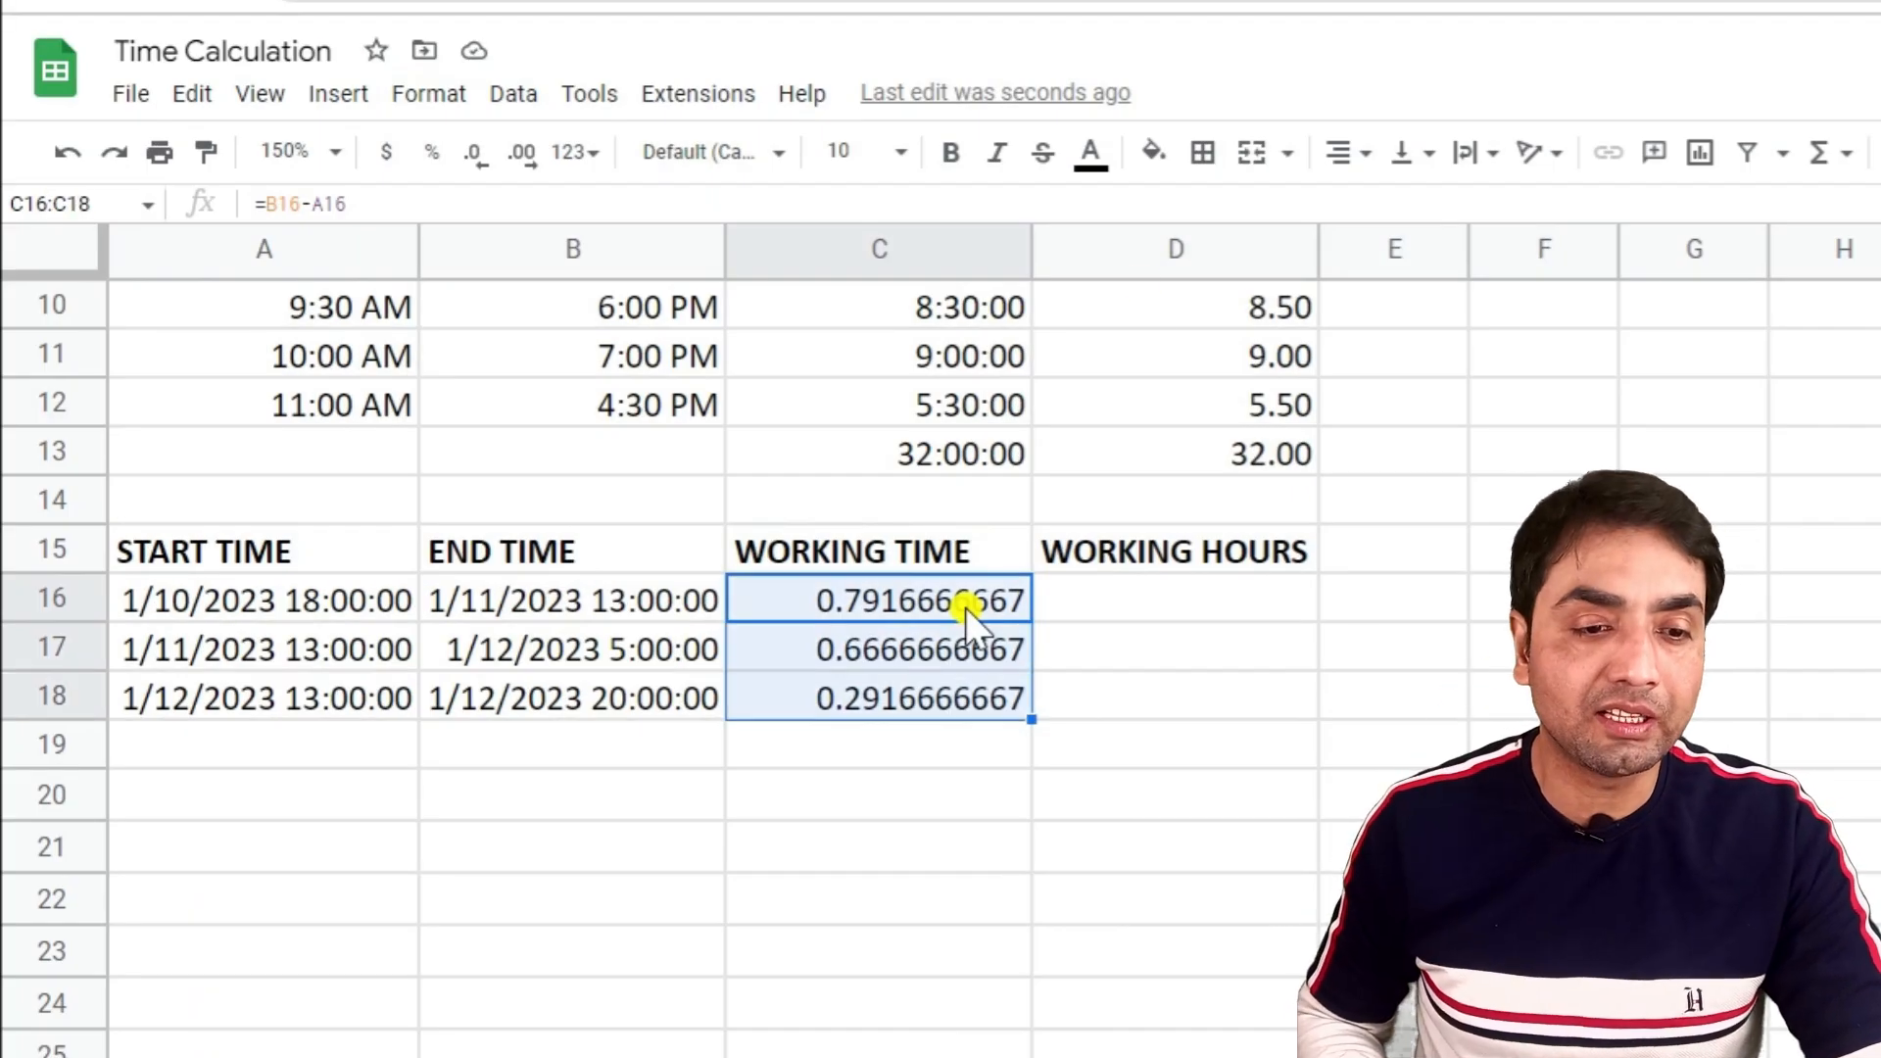
click(428, 94)
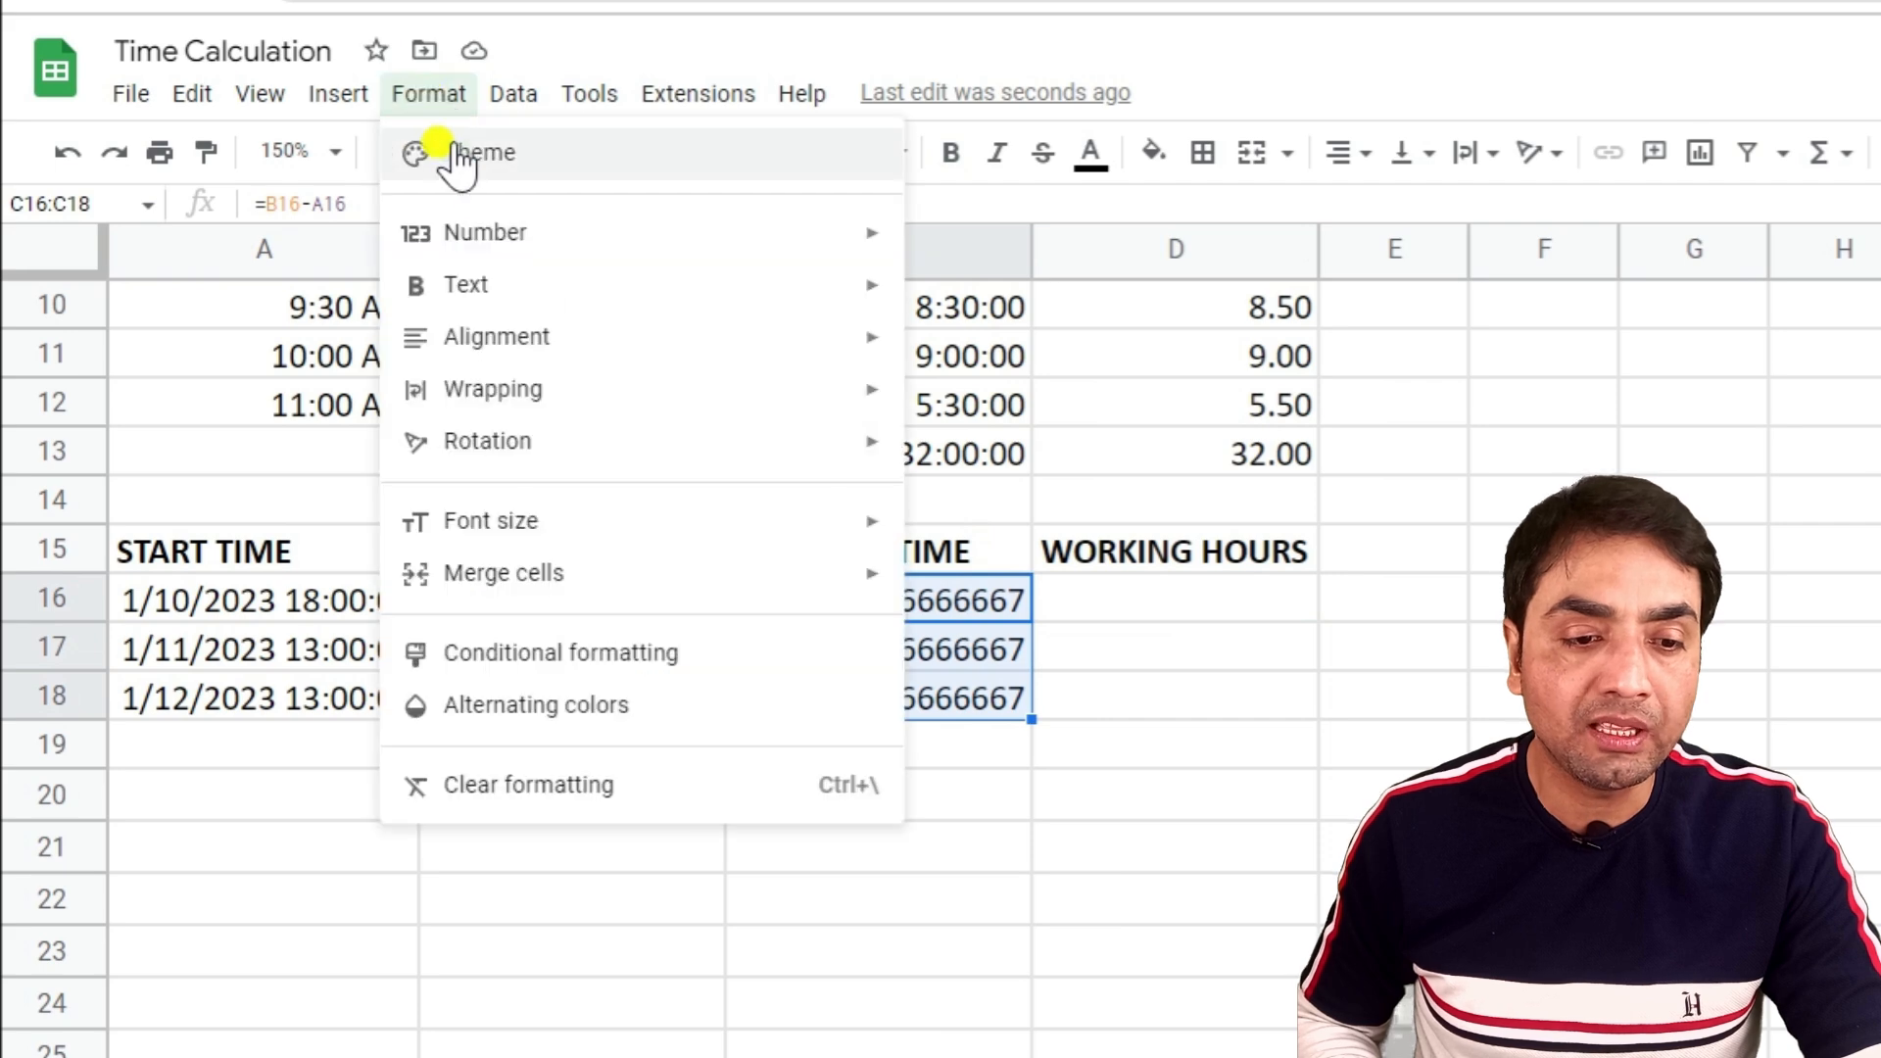
mouse_move(487, 235)
click(1037, 375)
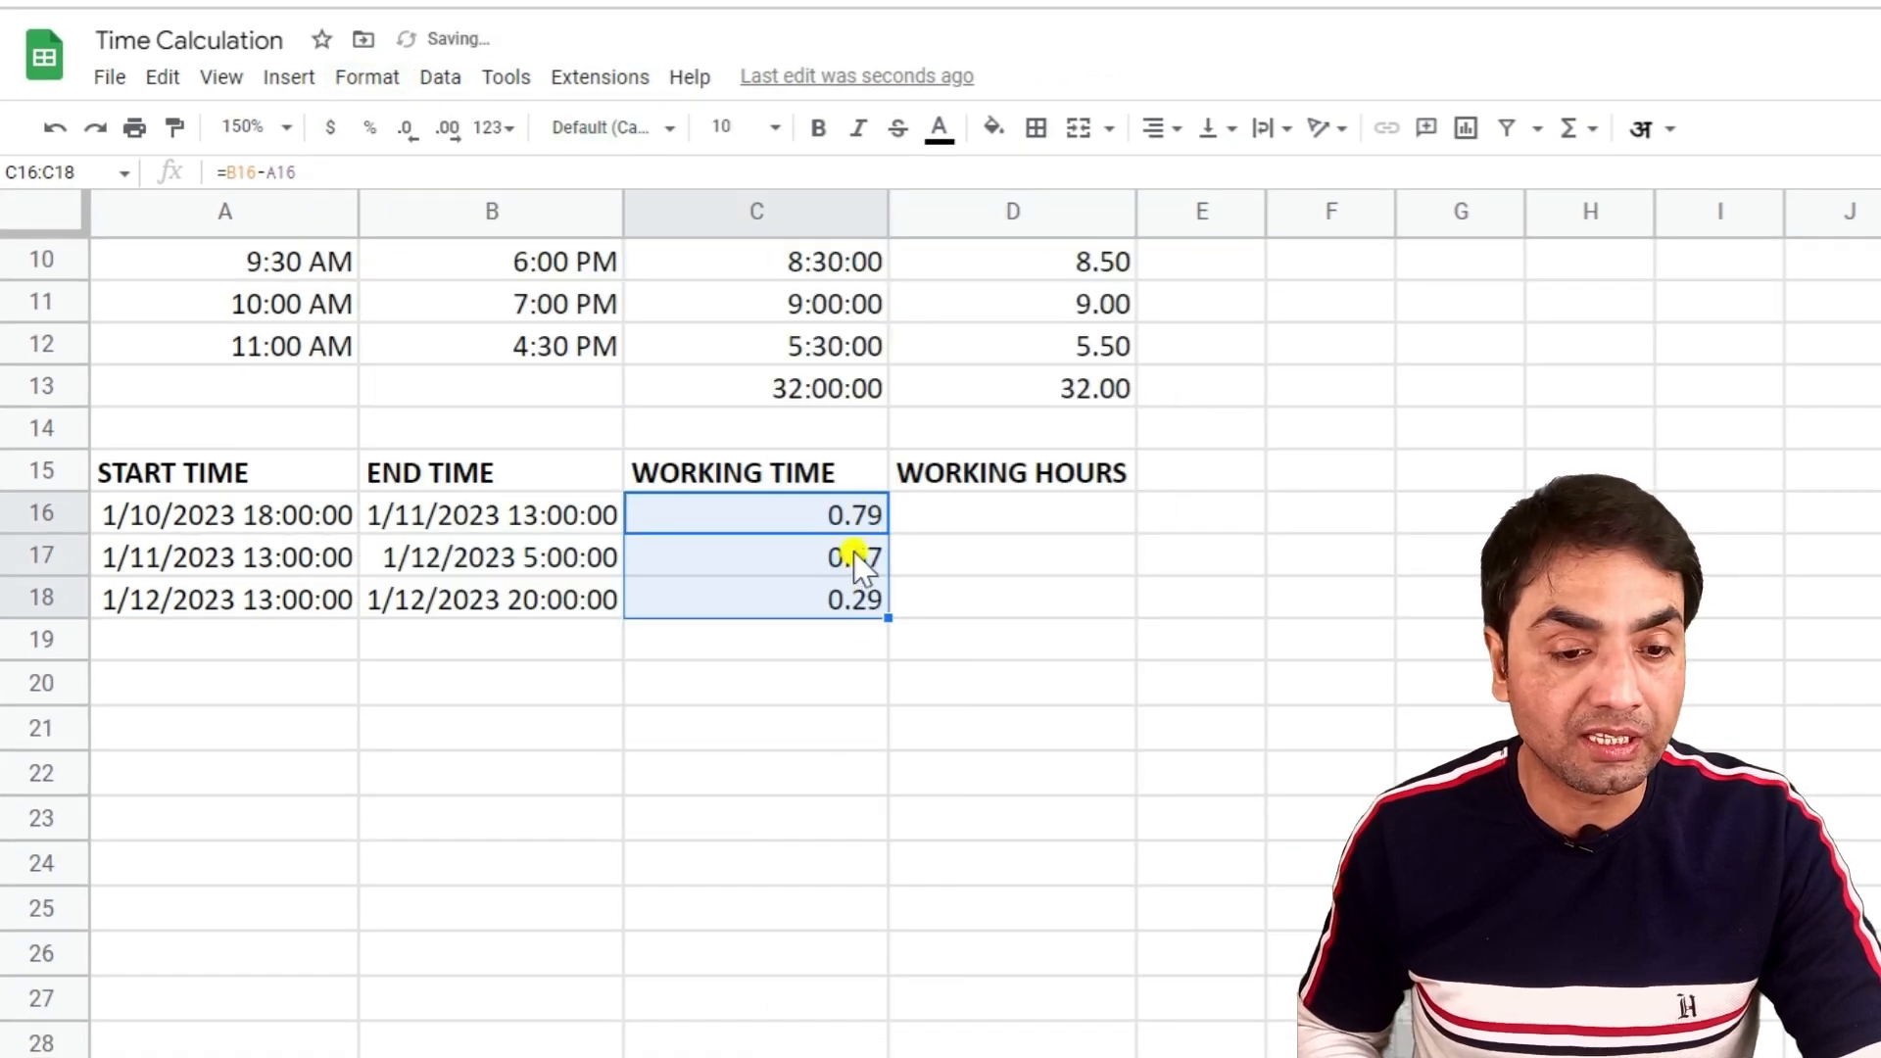
key(ctrl+z)
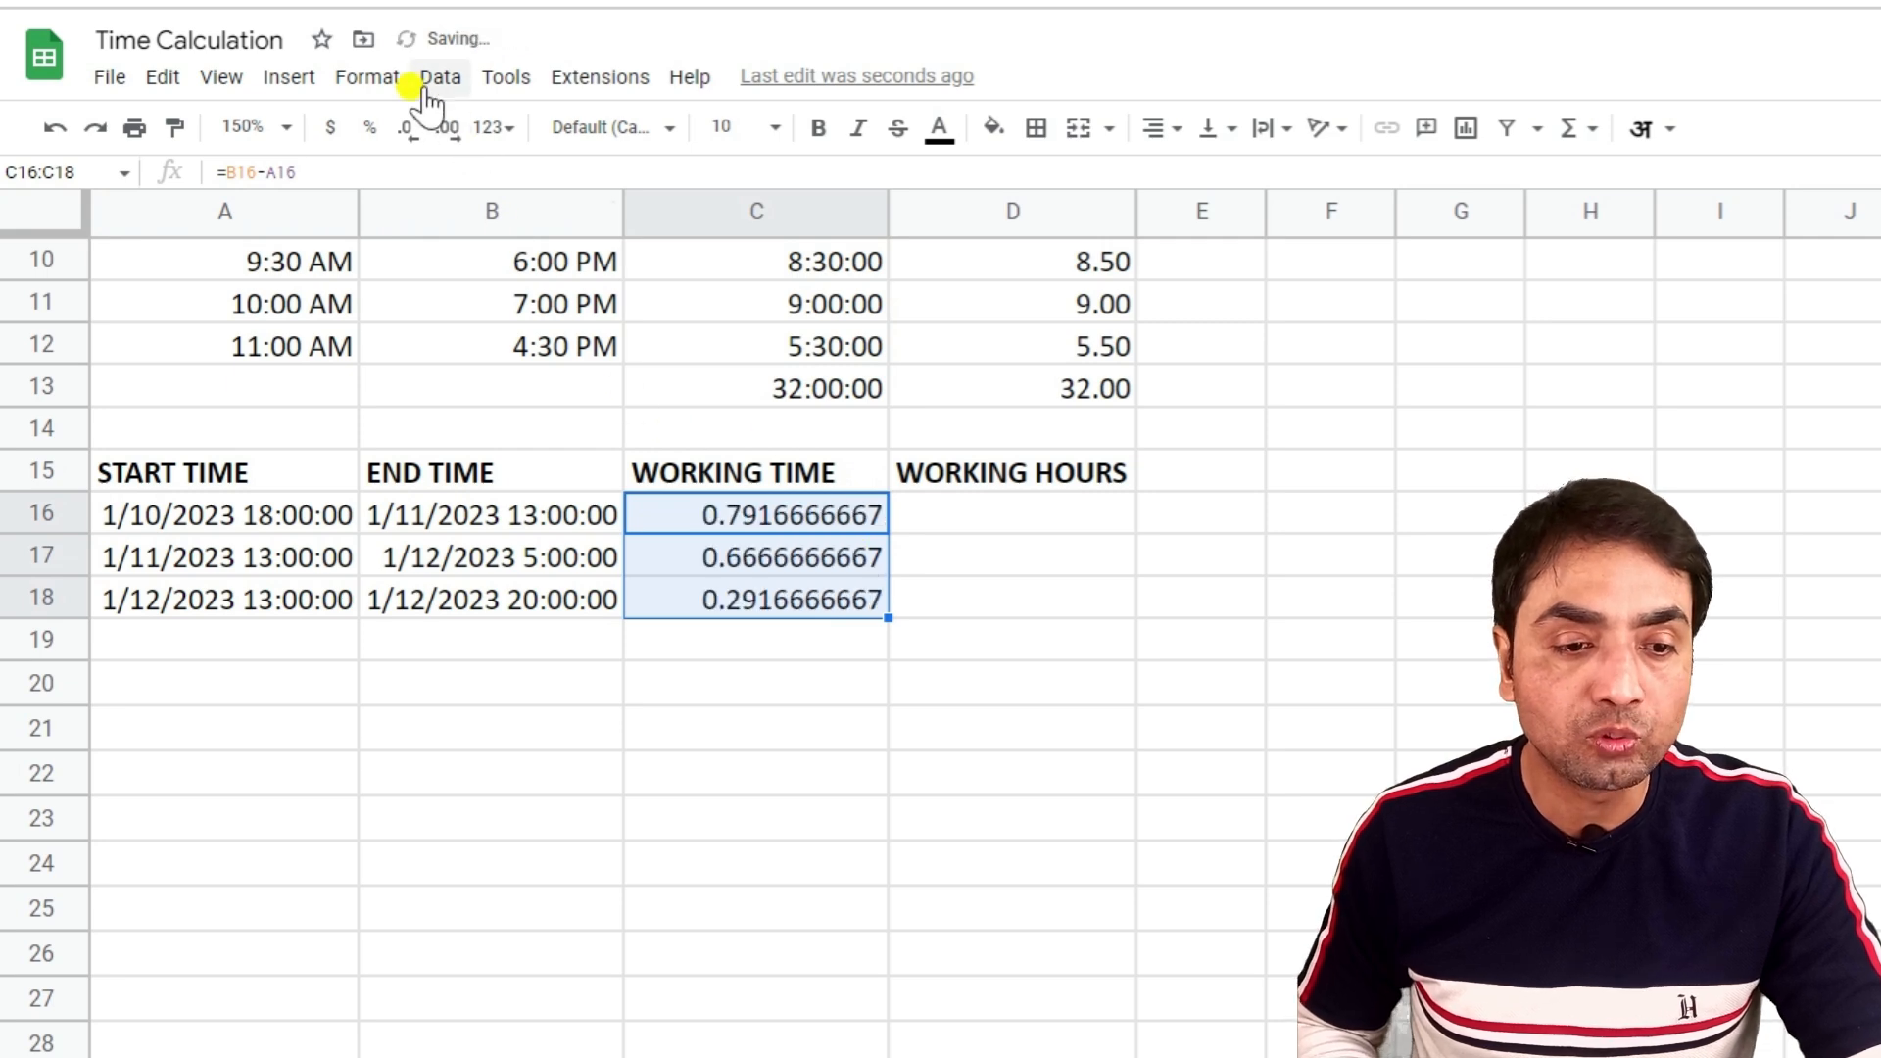
- Apply the Duration number format to the working times in C16:C18
click(382, 77)
mouse_move(555, 205)
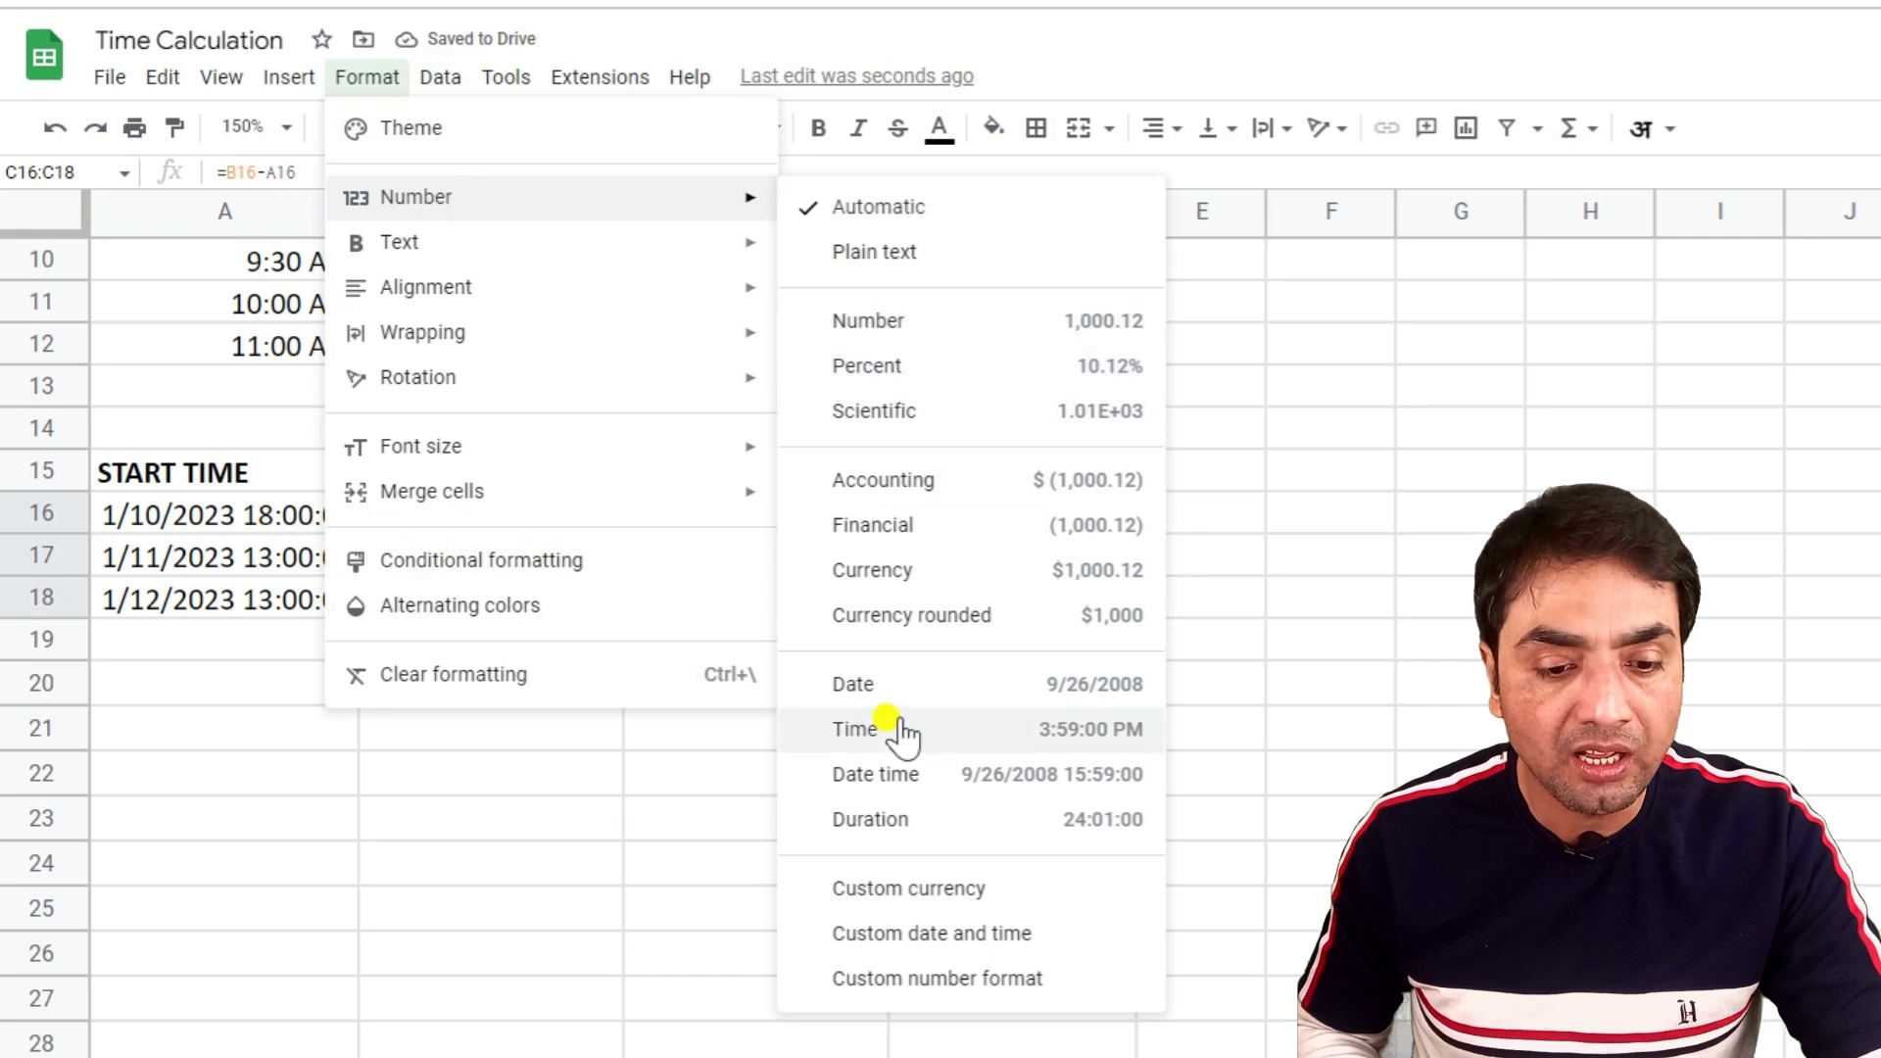
click(881, 828)
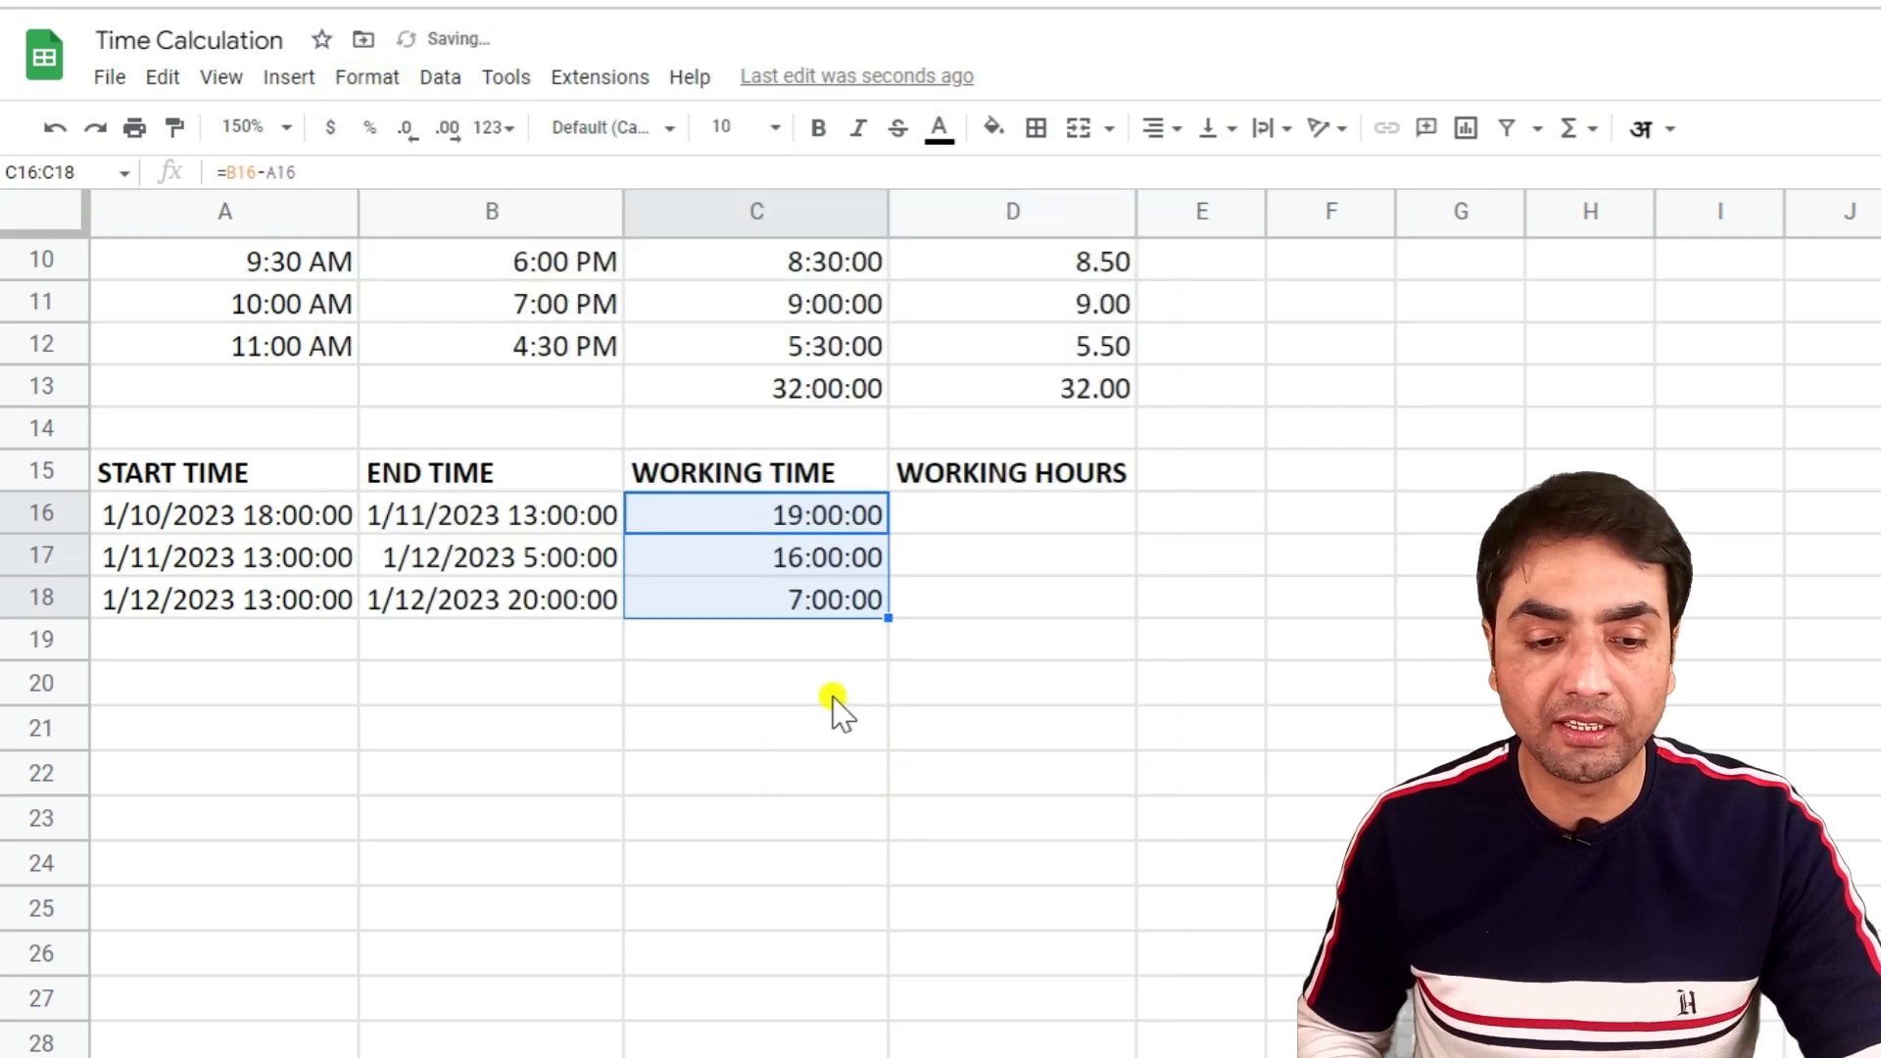
click(818, 602)
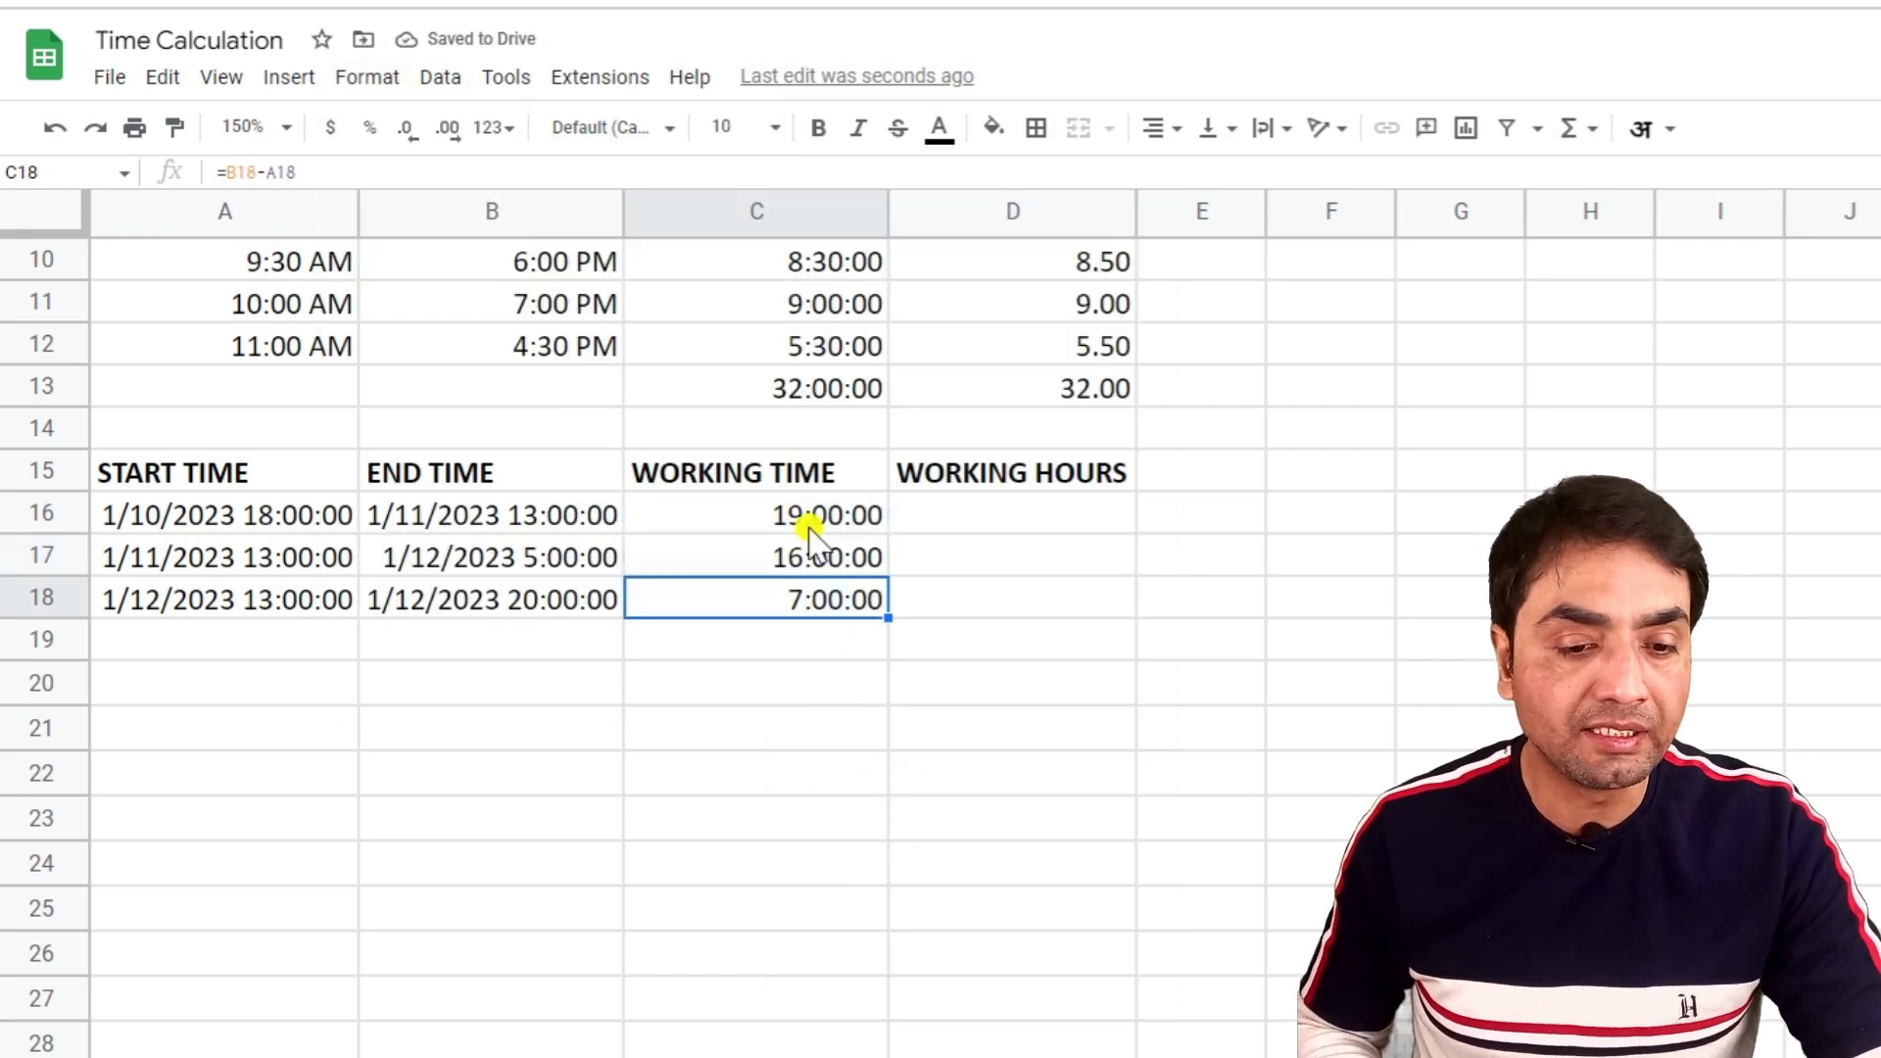
- Calculate the working hours in D16 with =(B16-A16)*24 and accept the suggested autofill for D17:D18
click(960, 519)
text(=)
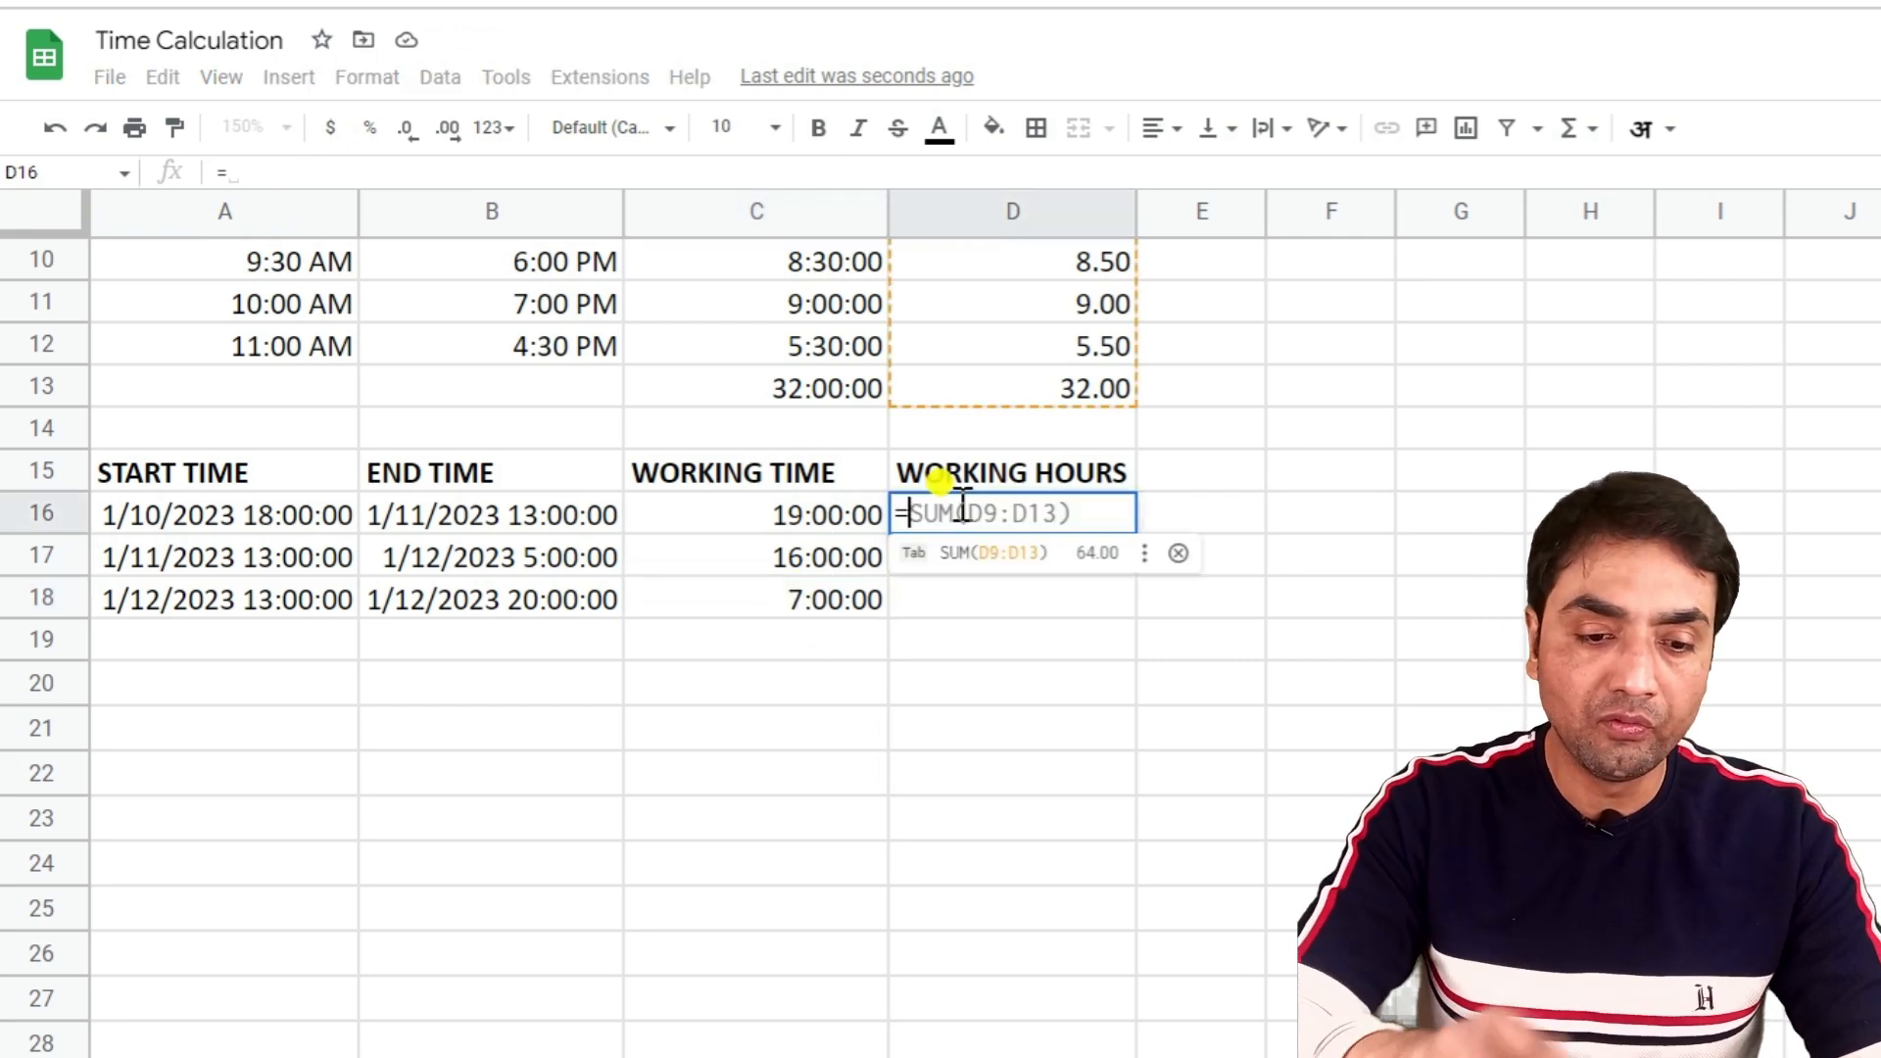
text(()
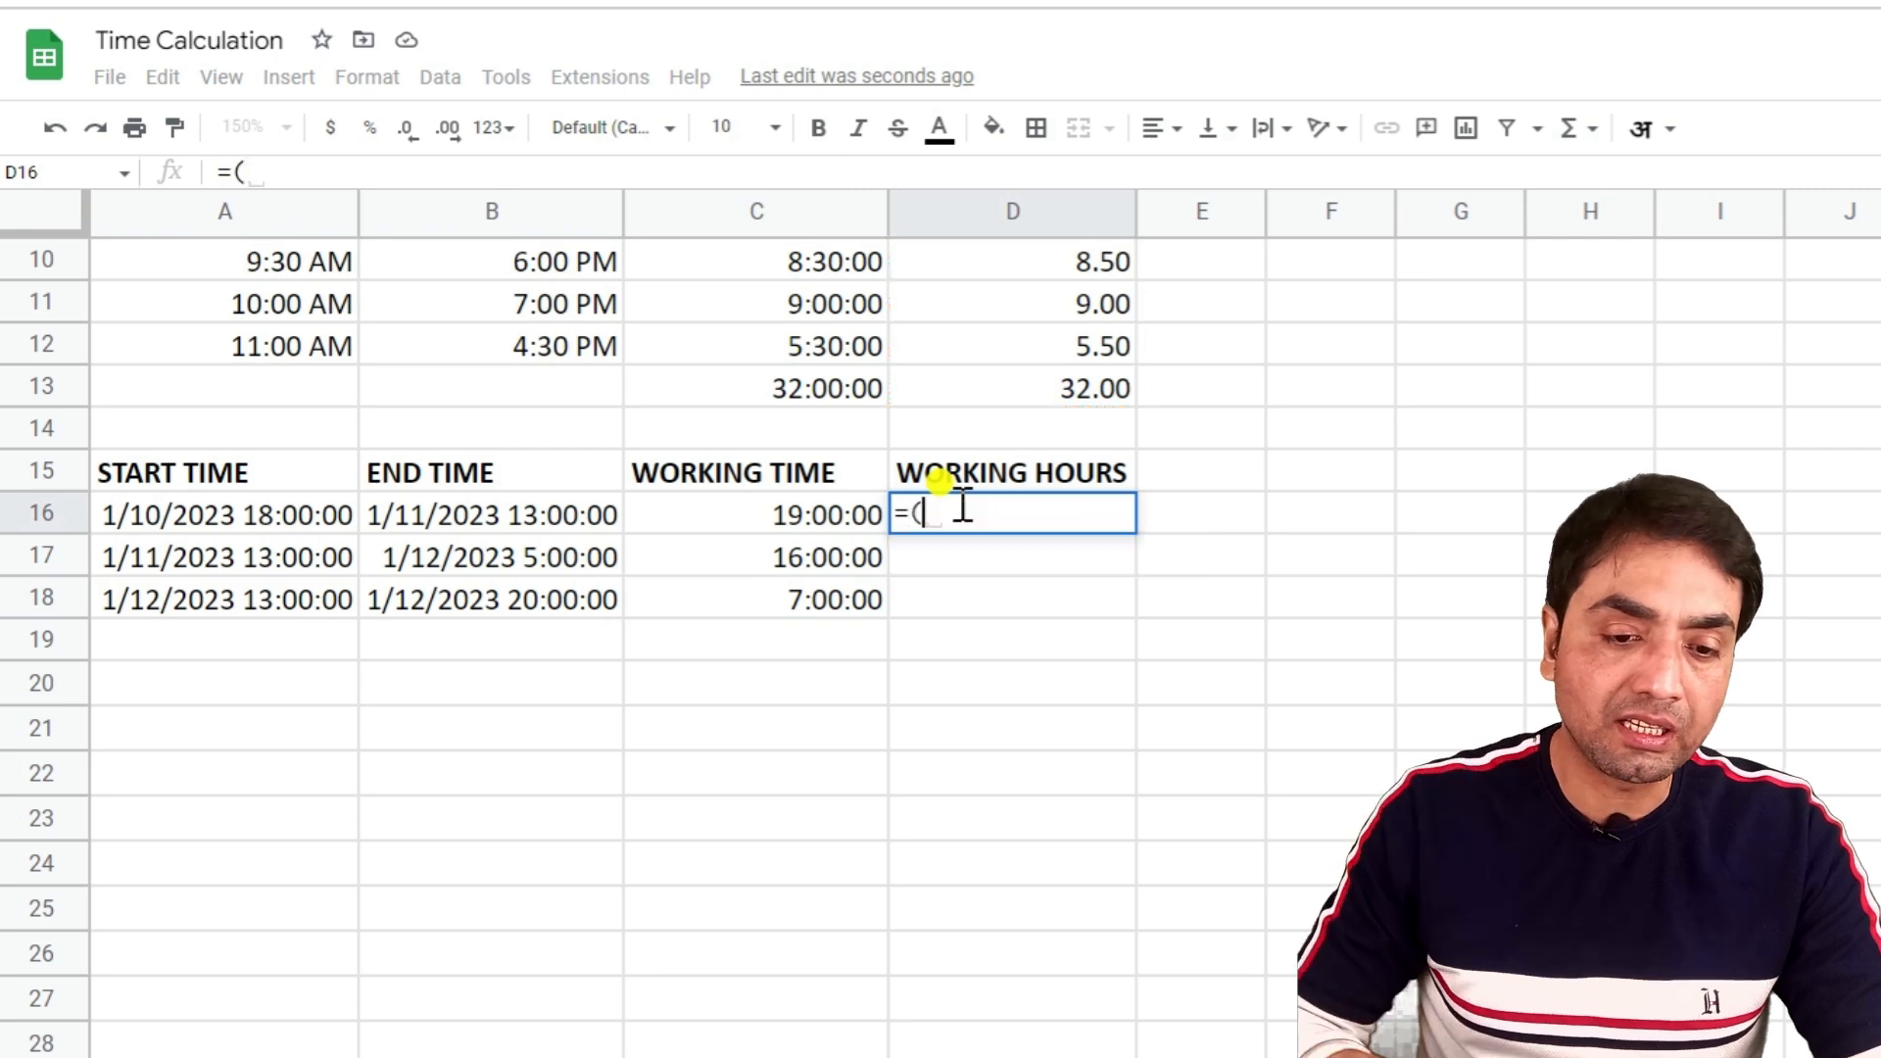
click(573, 516)
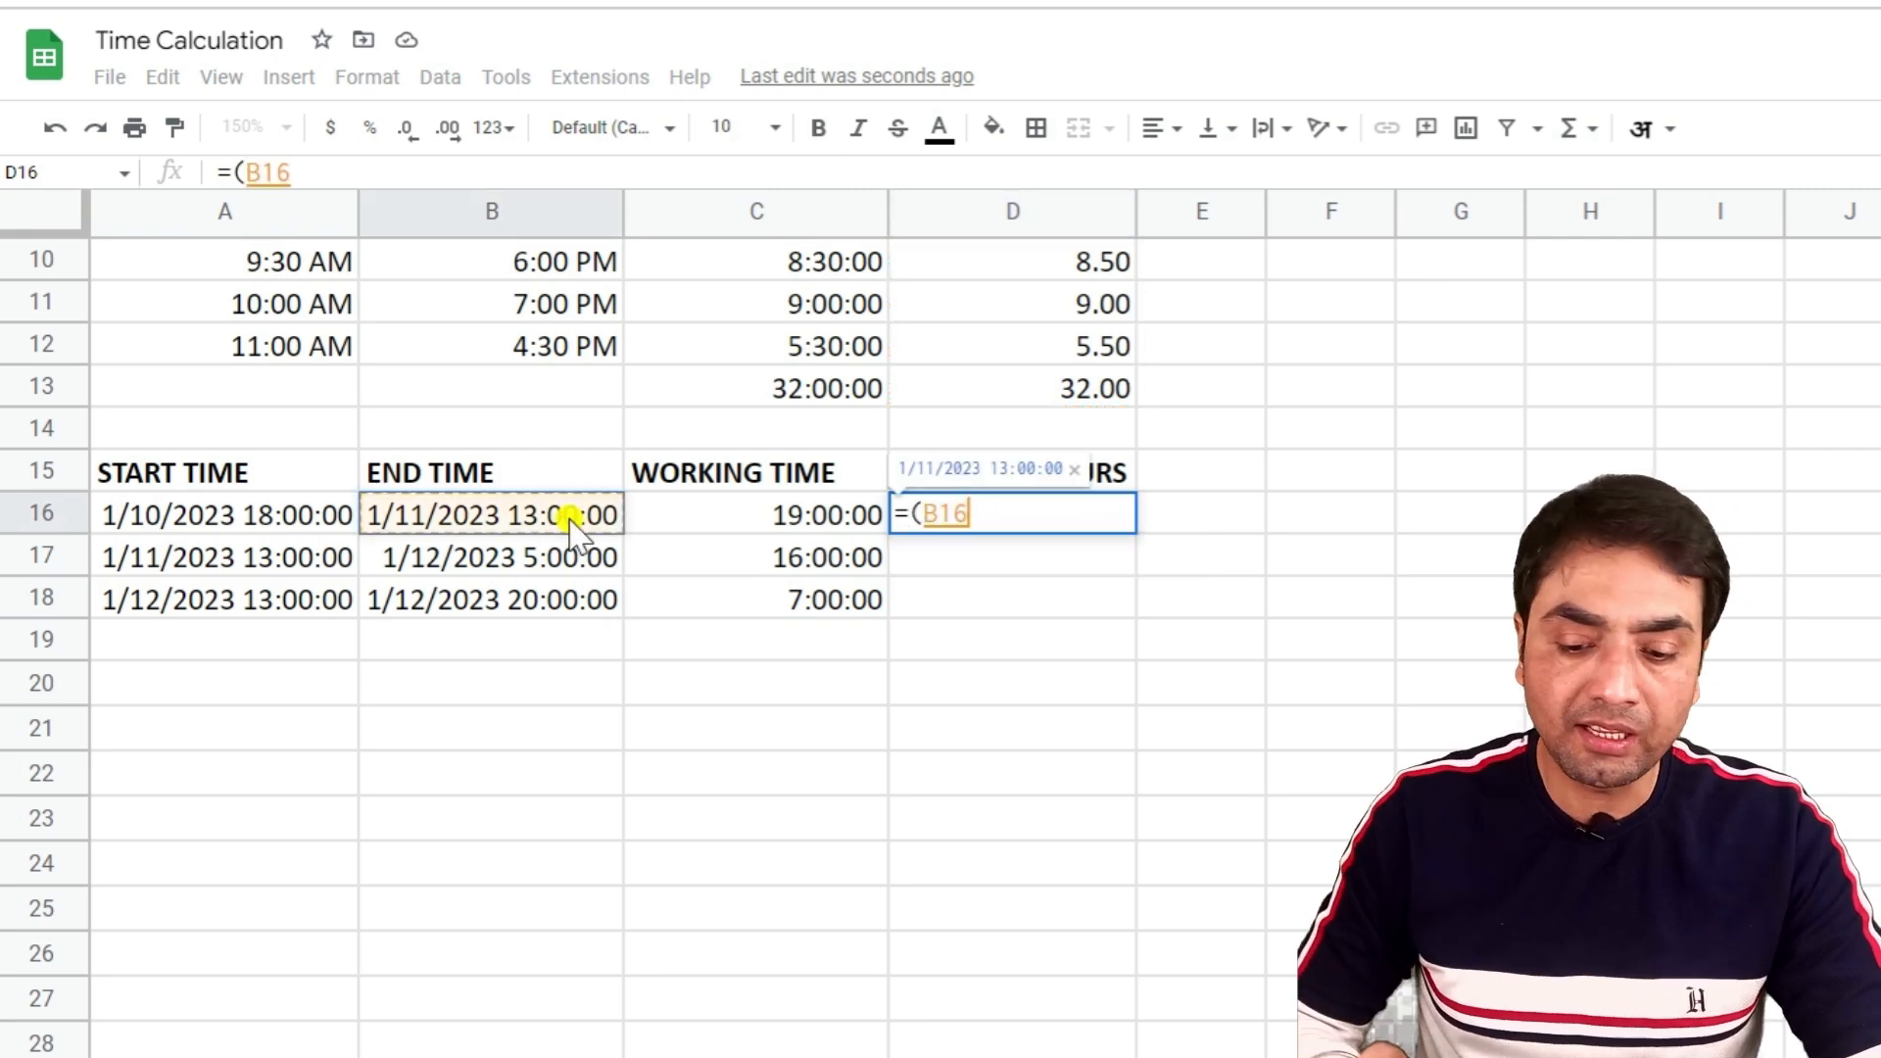
text(-)
click(278, 511)
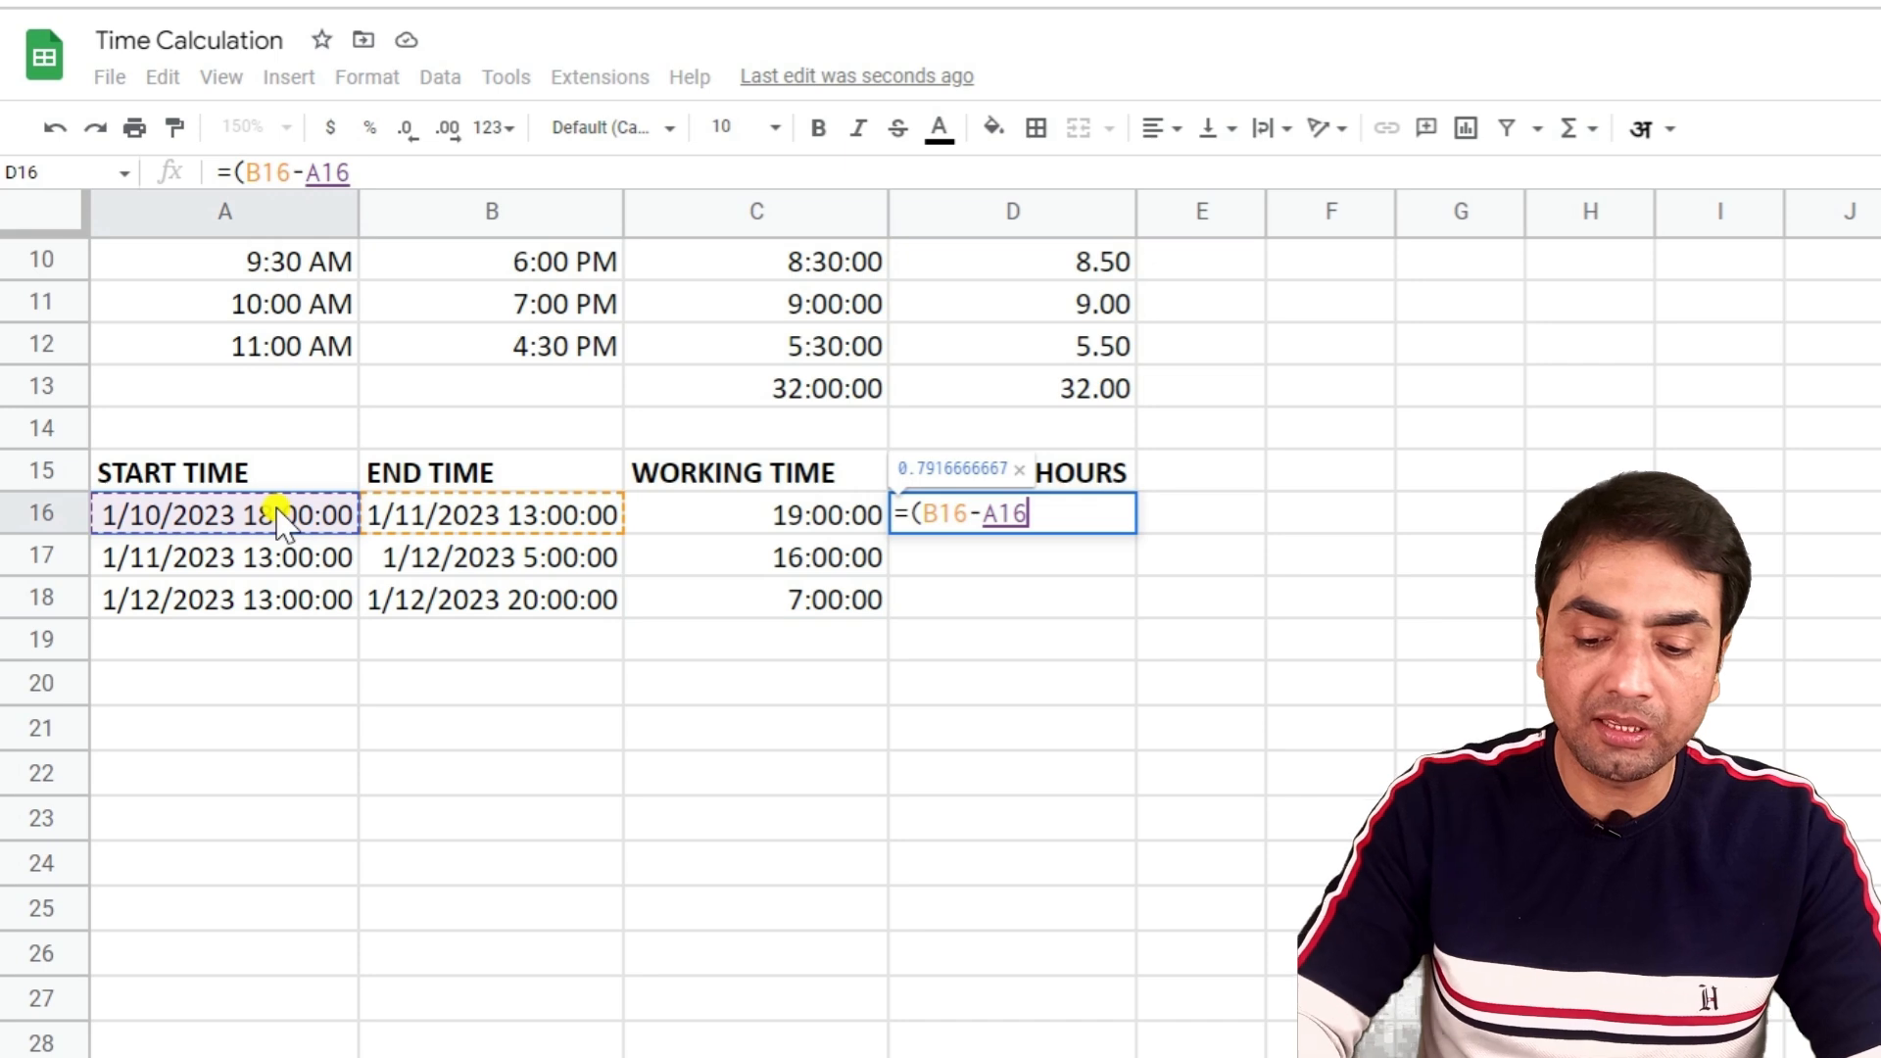
text()*)
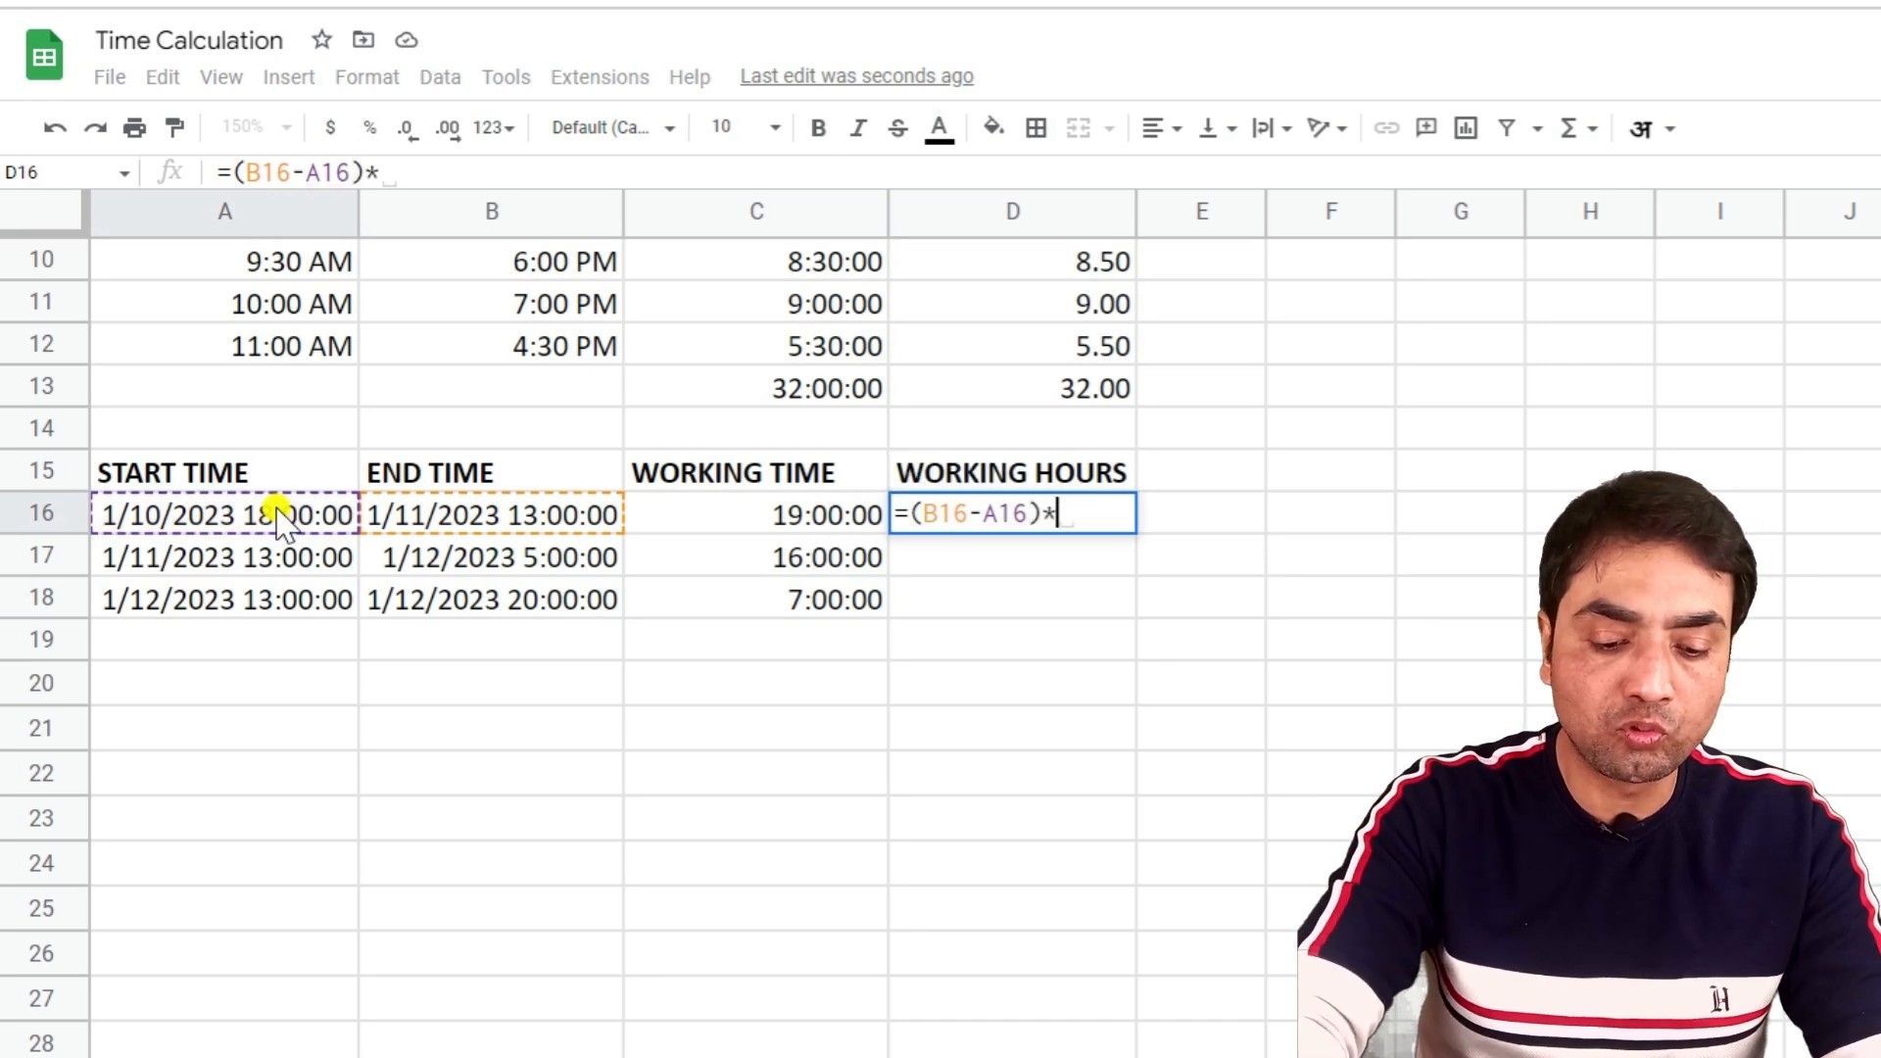
text(24)
key(Return)
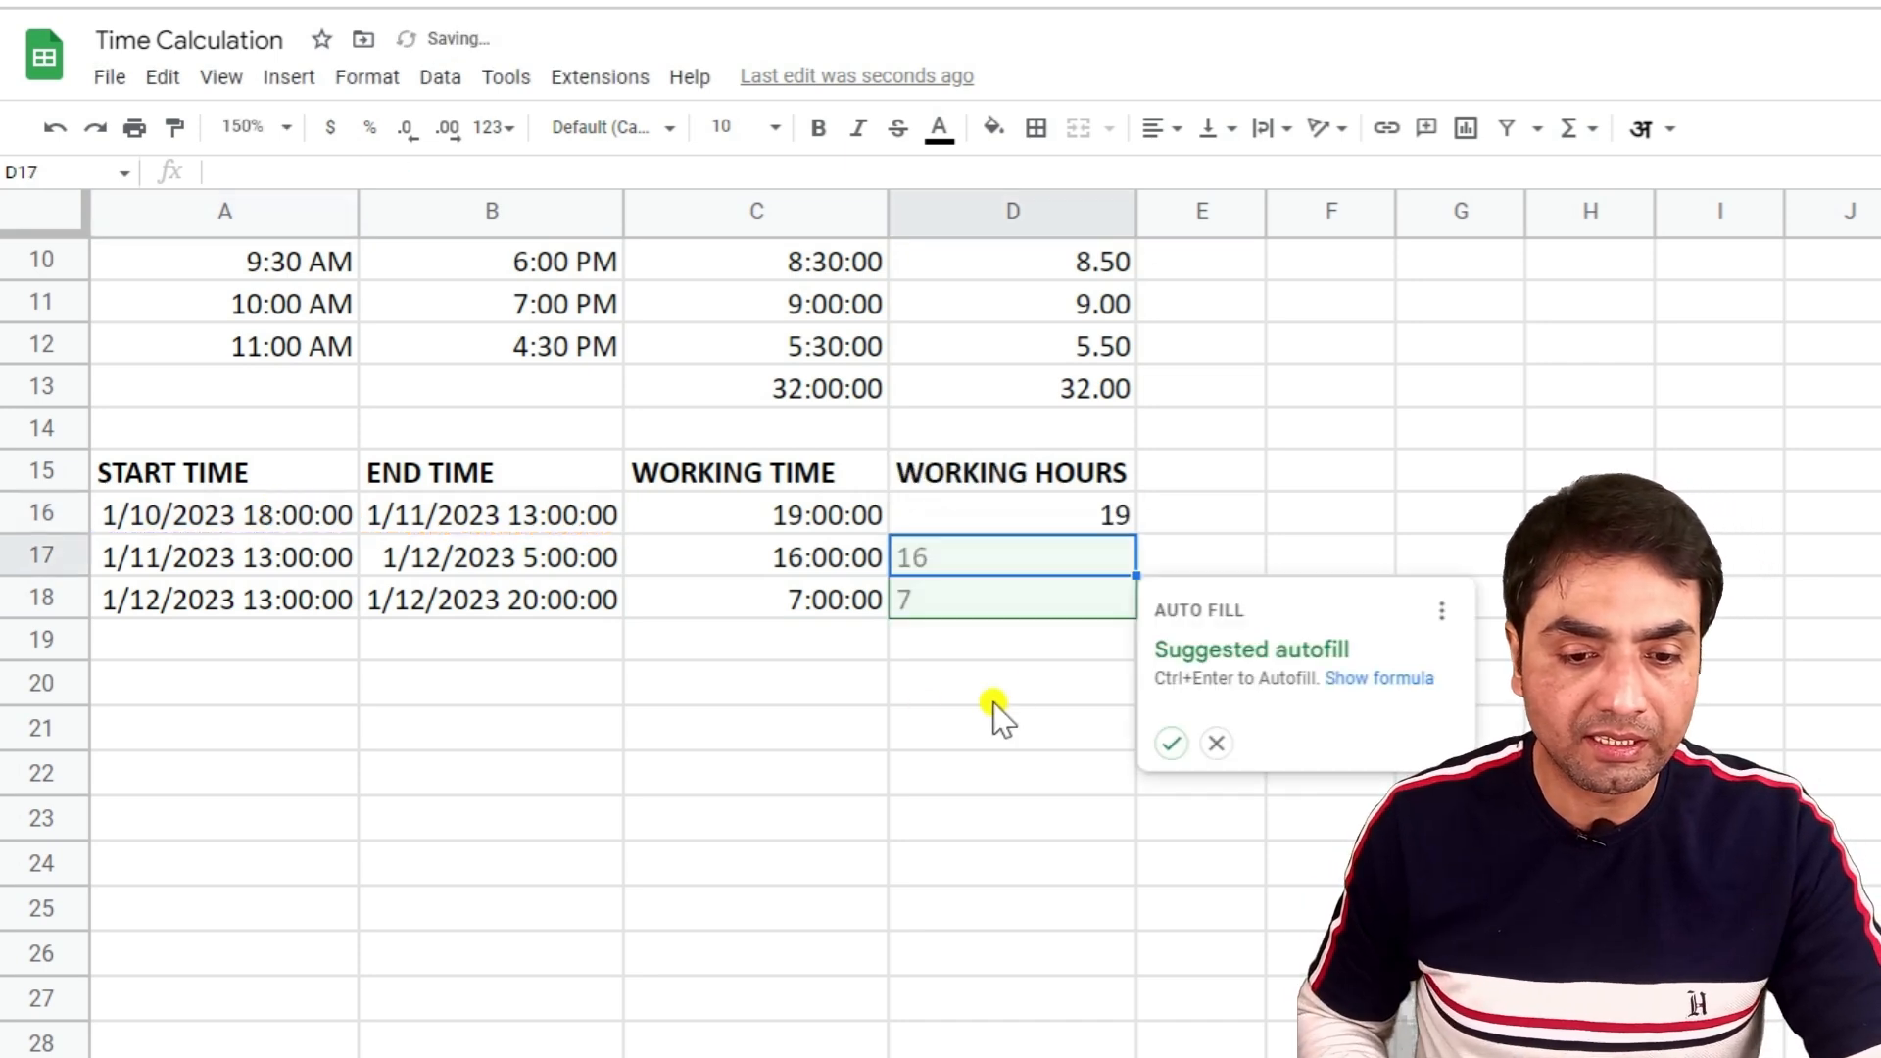
click(1167, 743)
click(999, 774)
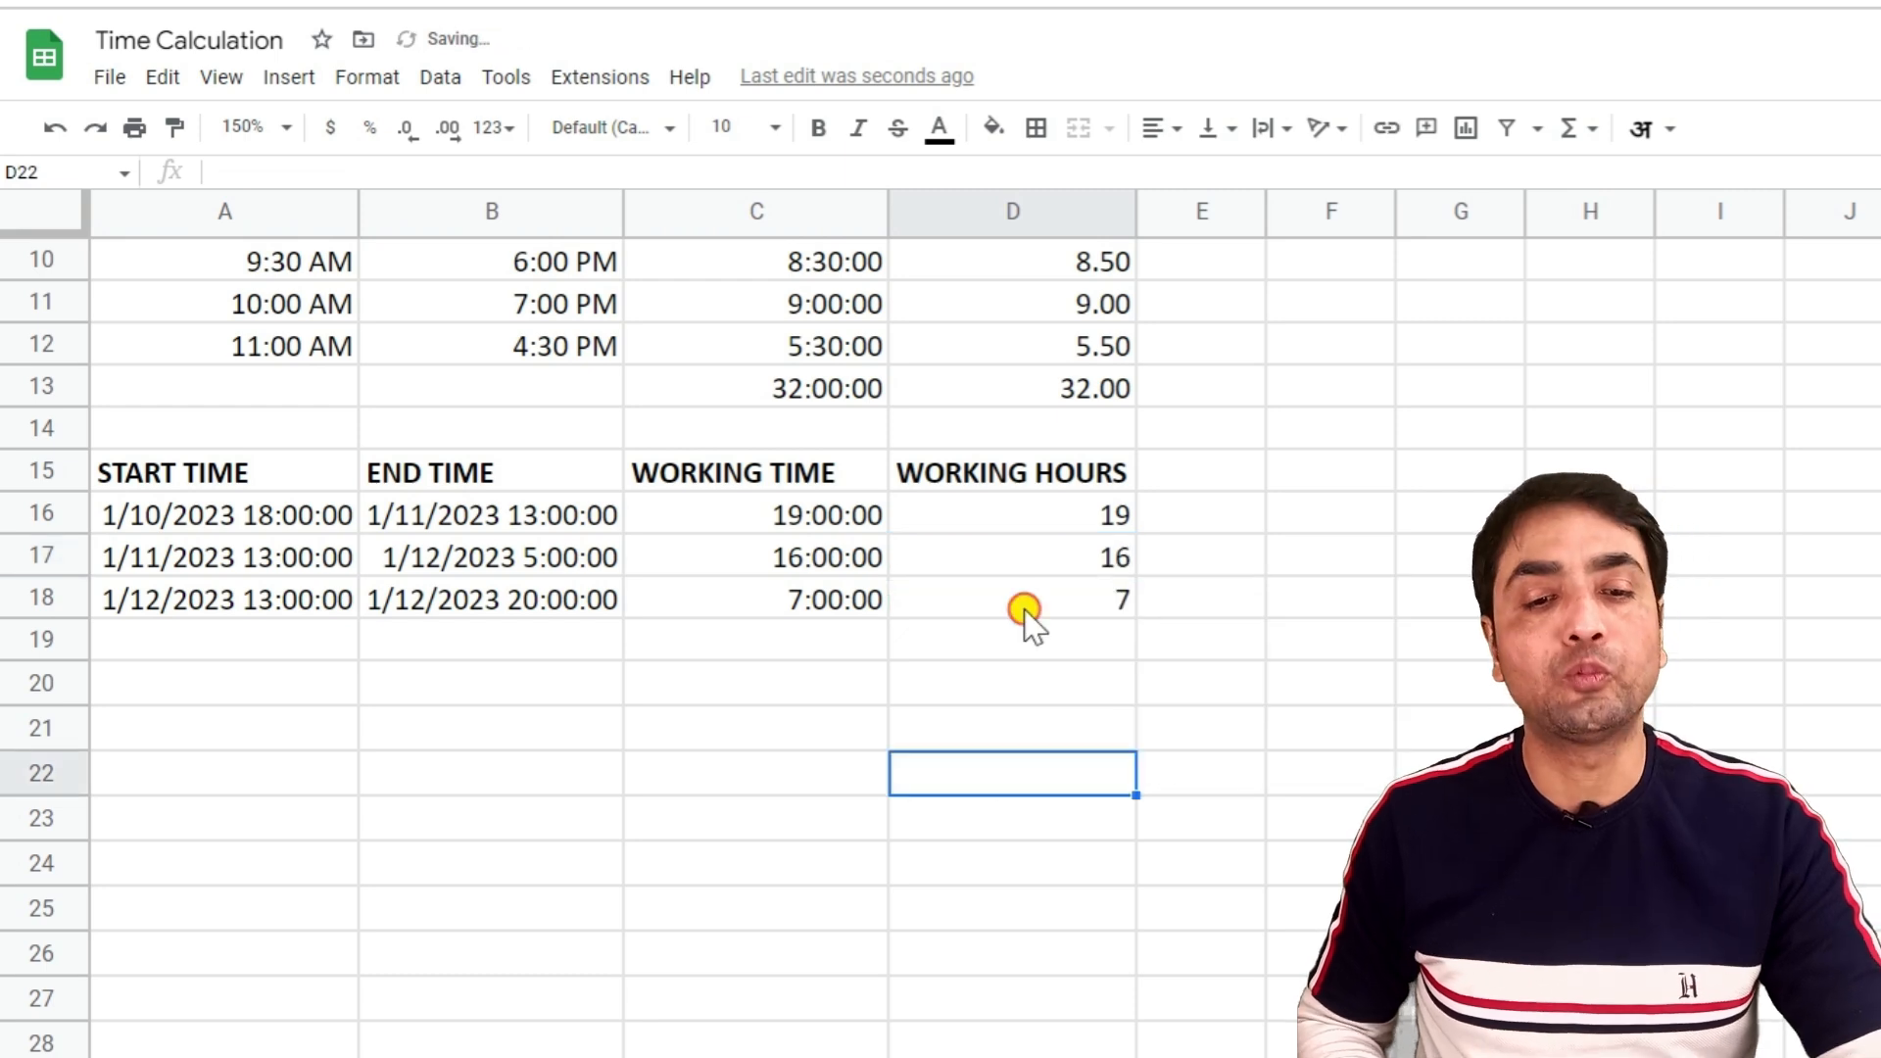
click(1022, 609)
scroll(1021, 609, up, 3)
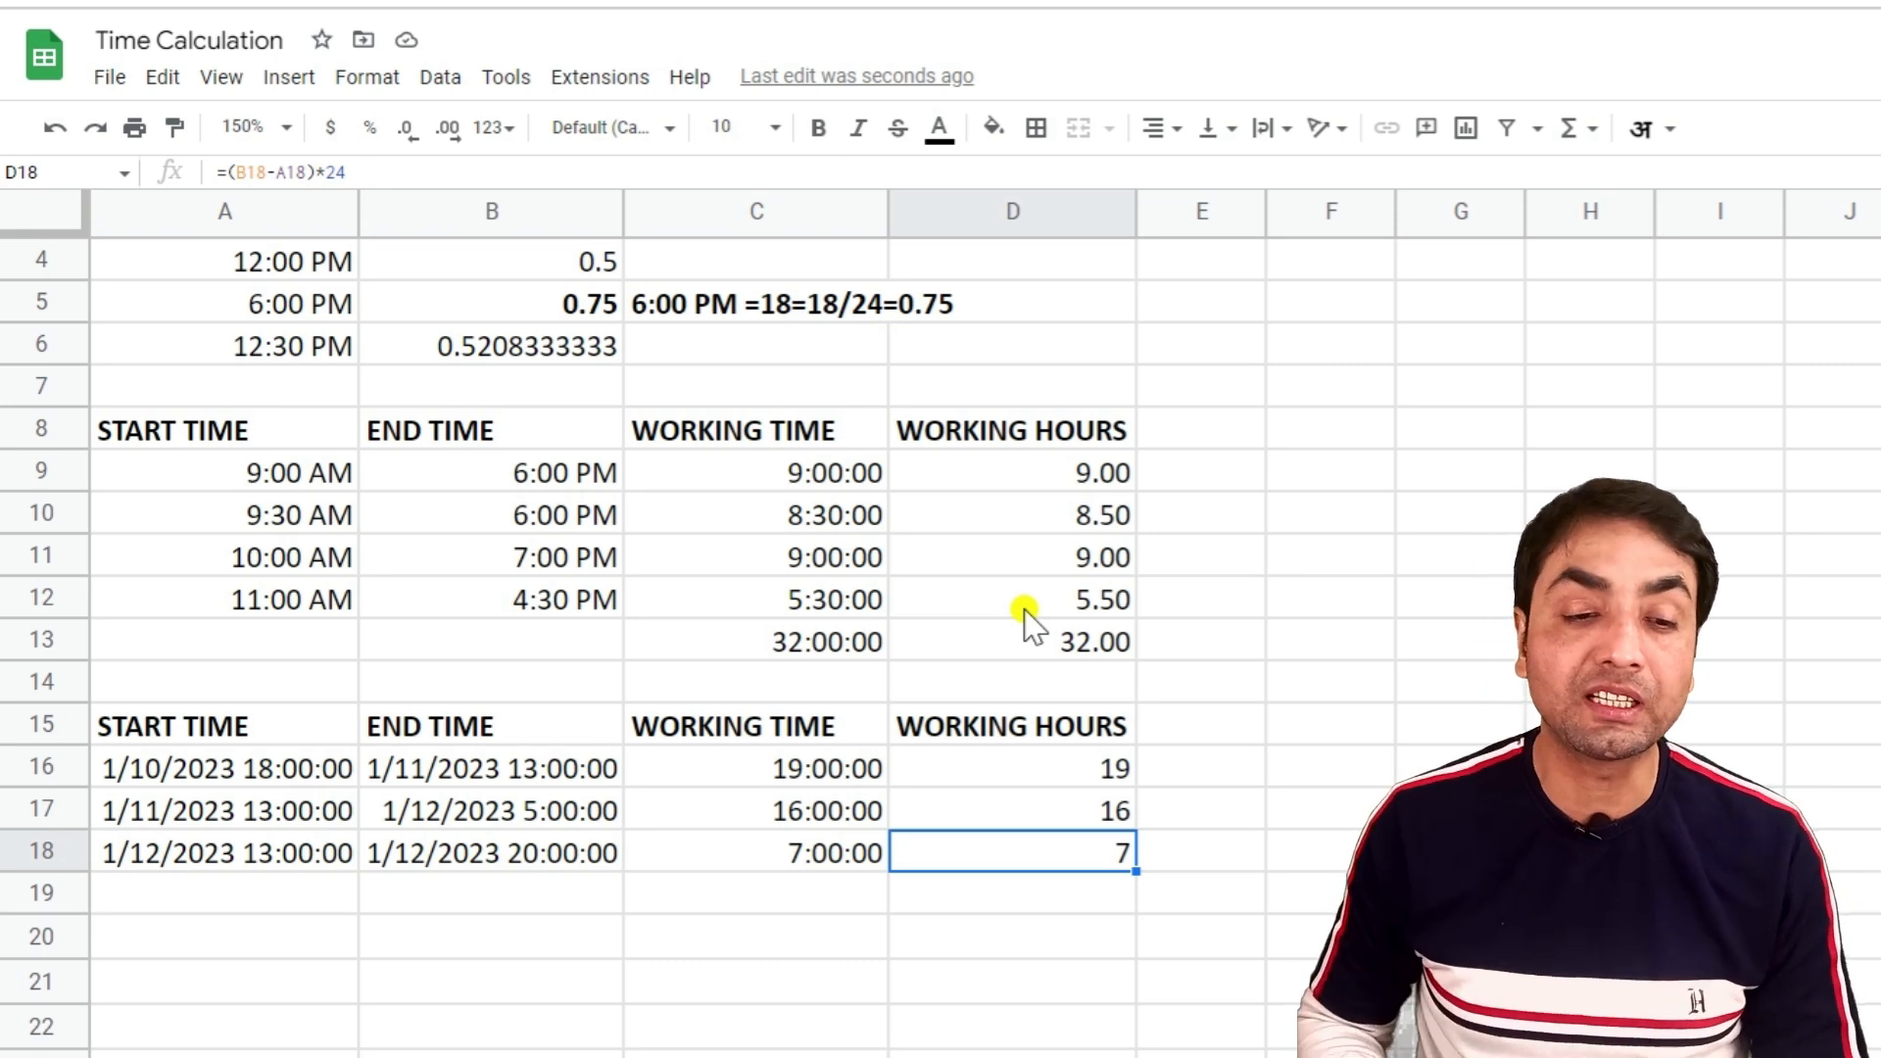
scroll(1022, 609, up, 2)
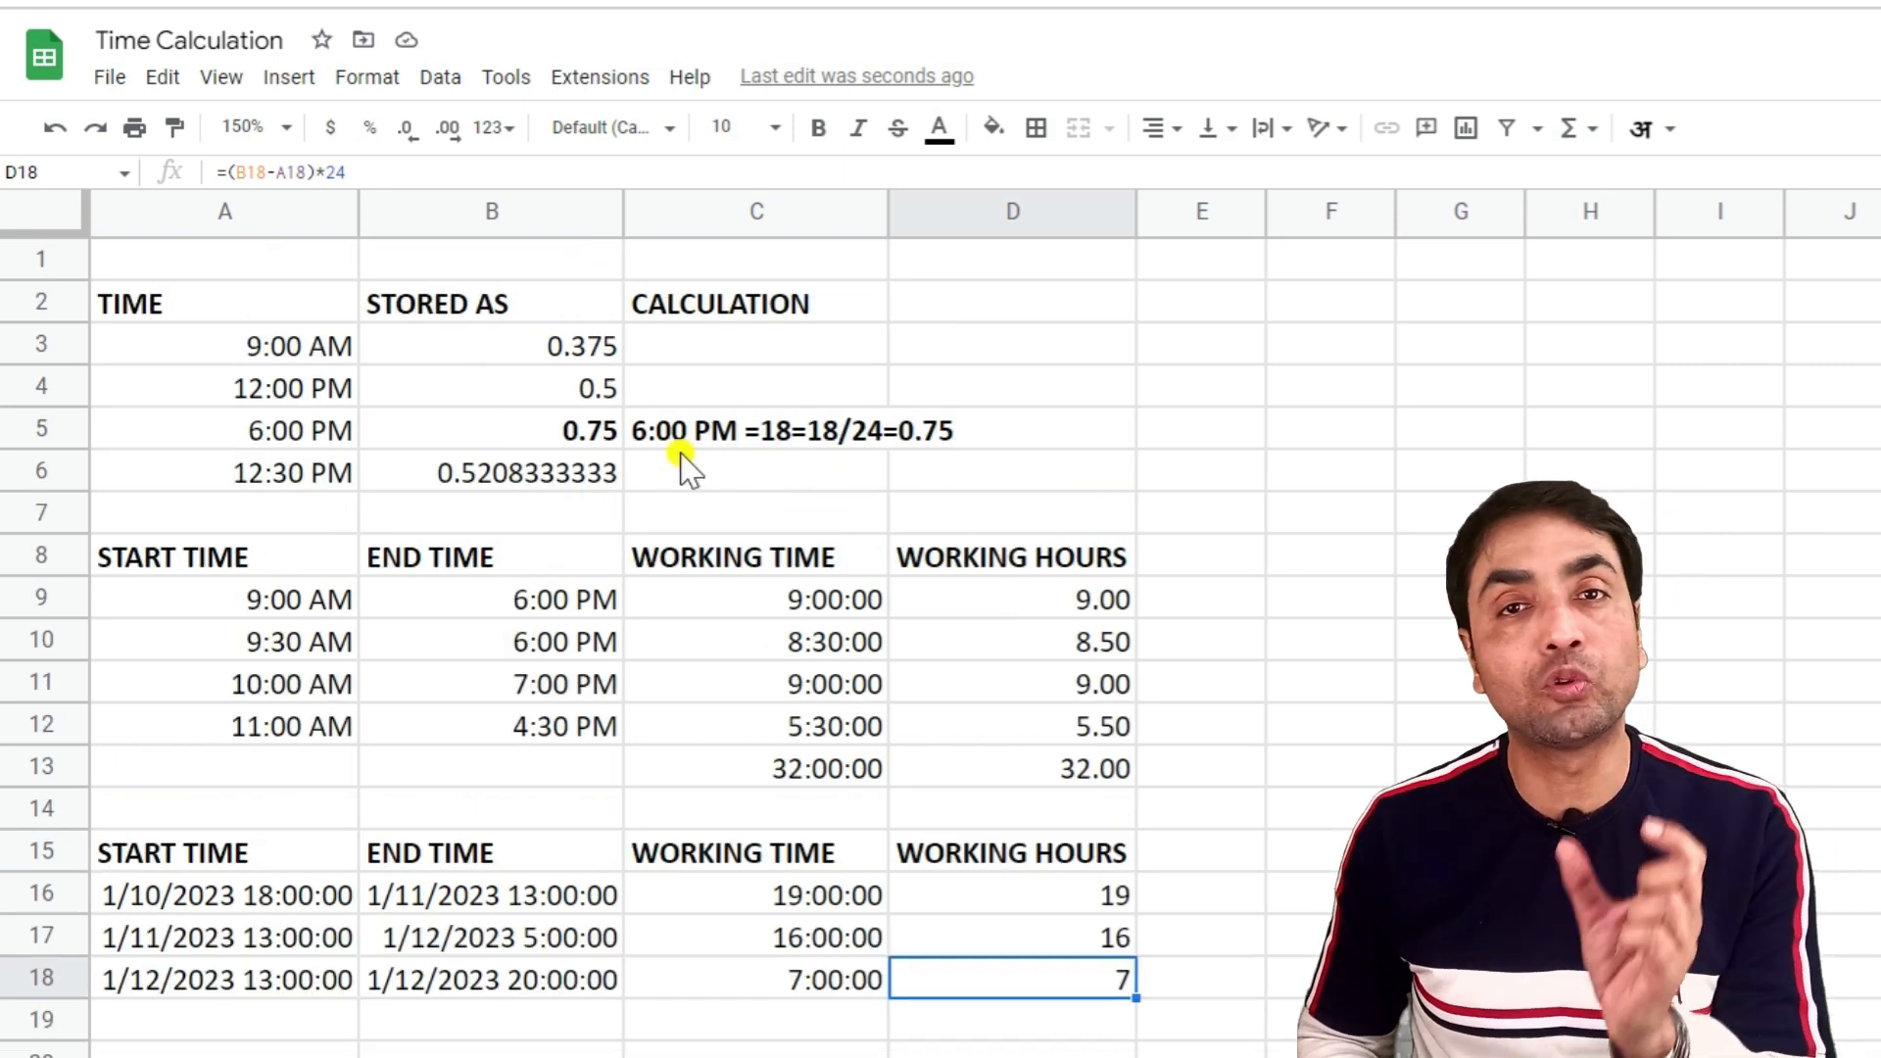